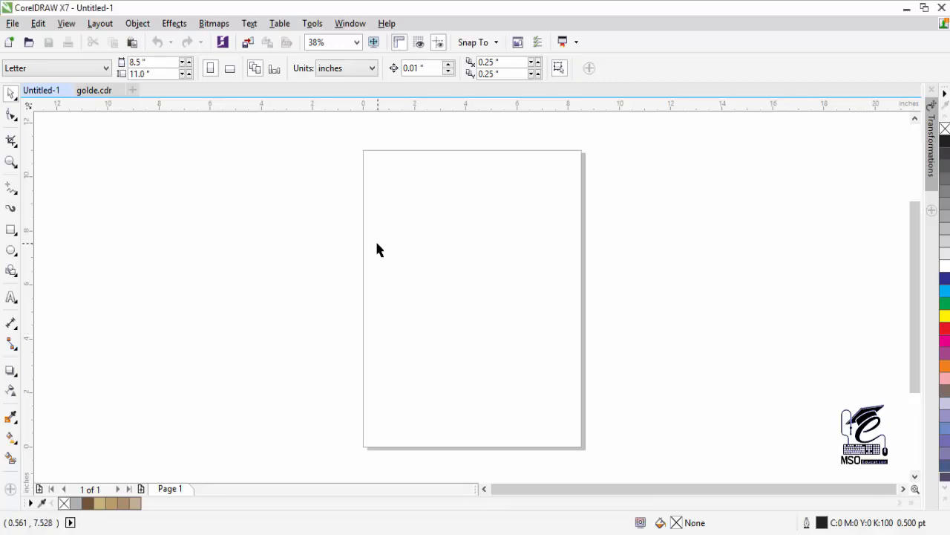
# - Create a new document, Untitled-2, using the default Letter preset
pyautogui.click(13, 23)
pyautogui.click(36, 40)
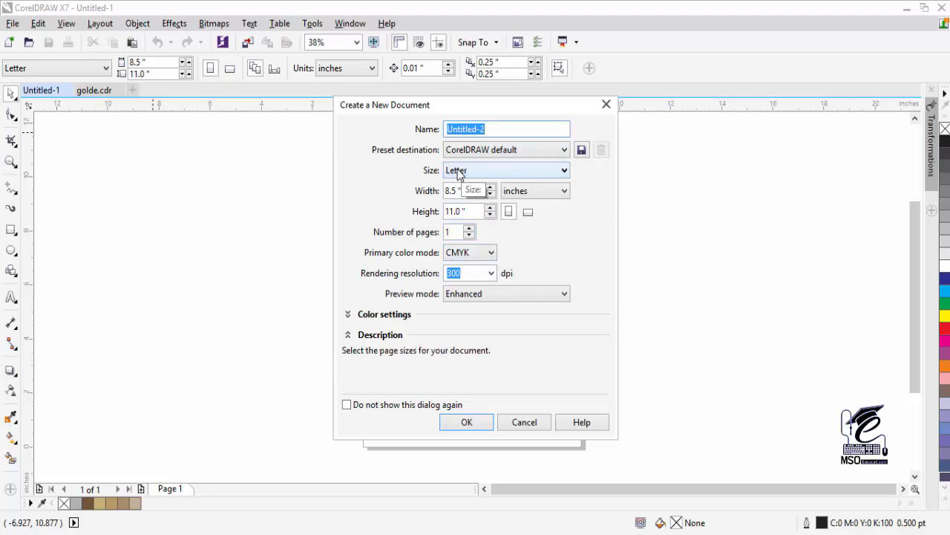
pyautogui.moveTo(408, 108); pyautogui.dragTo(400, 110)
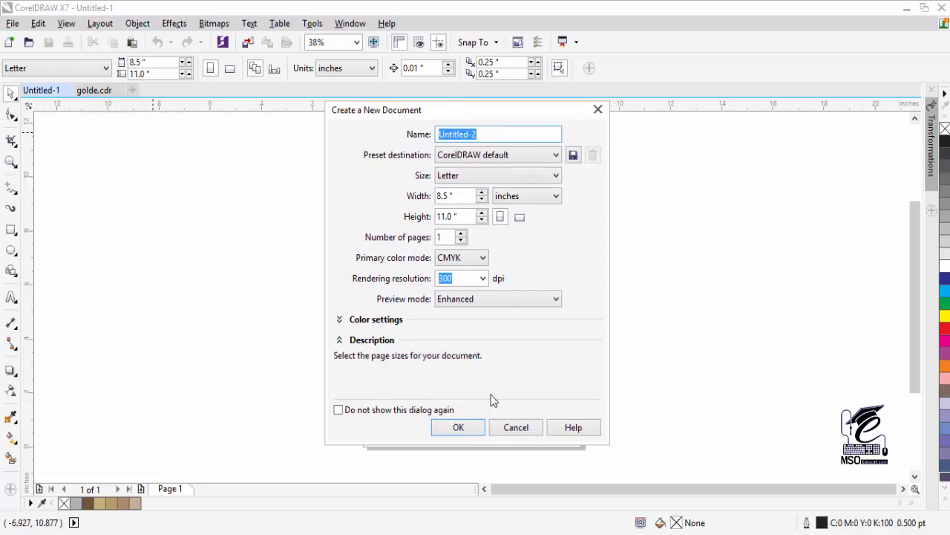
pyautogui.click(457, 430)
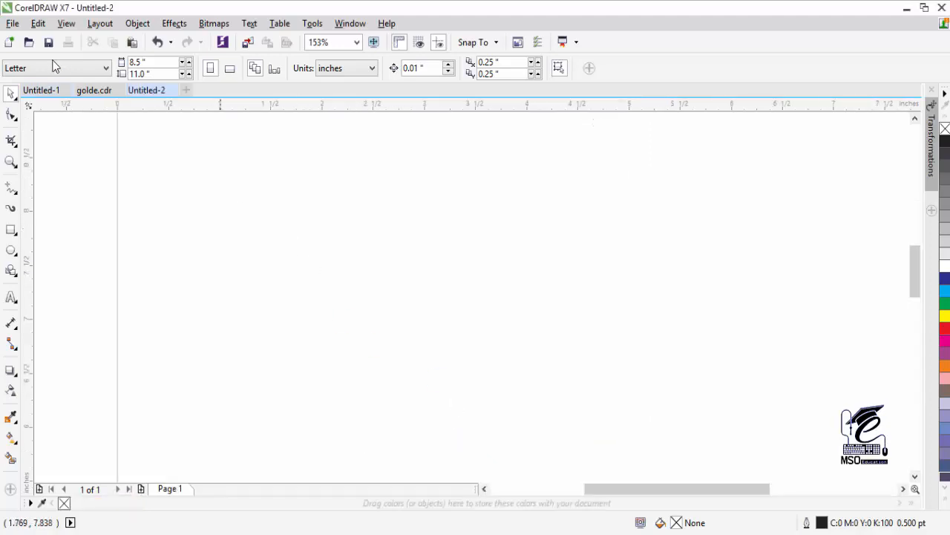
# - Draw a rectangle and size it to 3.5 by 2.0 inches for the card
pyautogui.click(11, 231)
pyautogui.moveTo(360, 240); pyautogui.dragTo(545, 301)
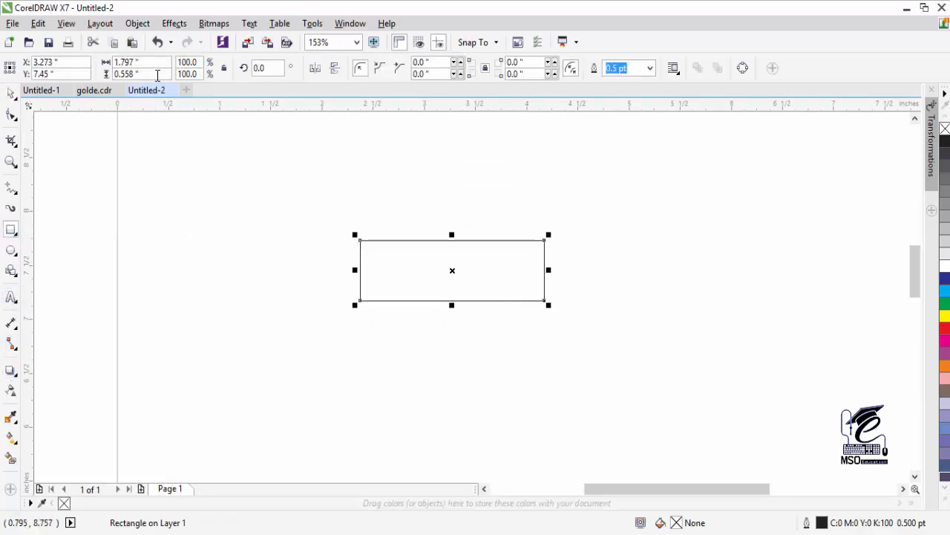
pyautogui.click(134, 64)
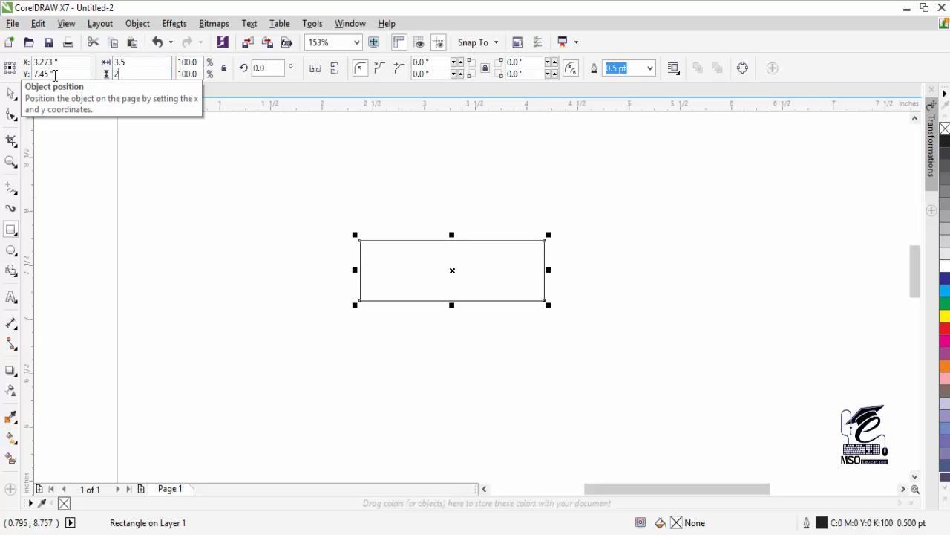
pyautogui.press('Return')
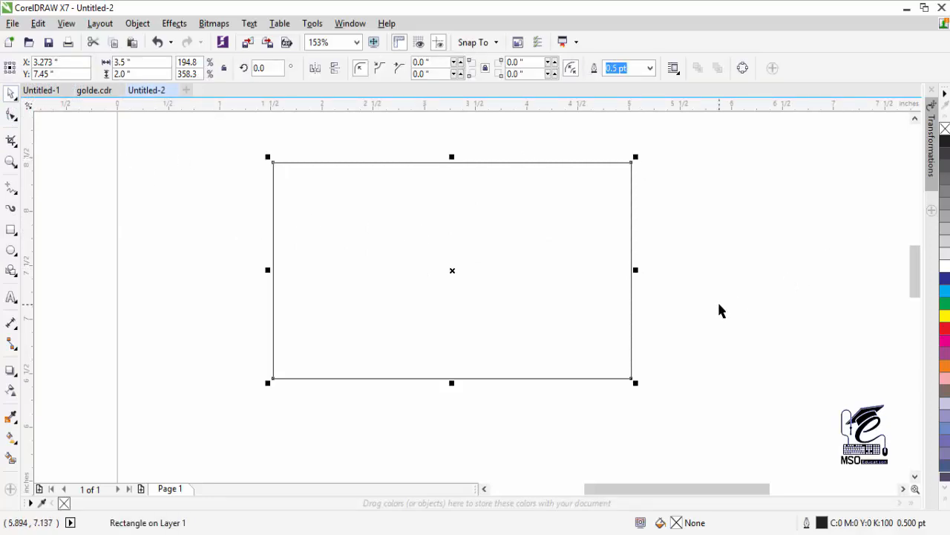
pyautogui.click(10, 445)
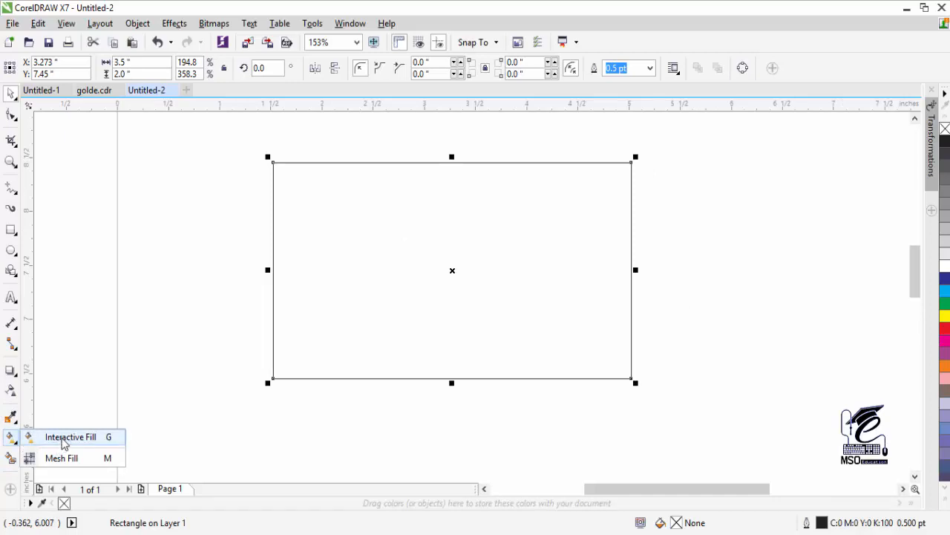
# - Apply an elliptical fountain fill centred on the card rectangle and shrink it
pyautogui.click(32, 438)
pyautogui.moveTo(448, 269); pyautogui.dragTo(565, 273)
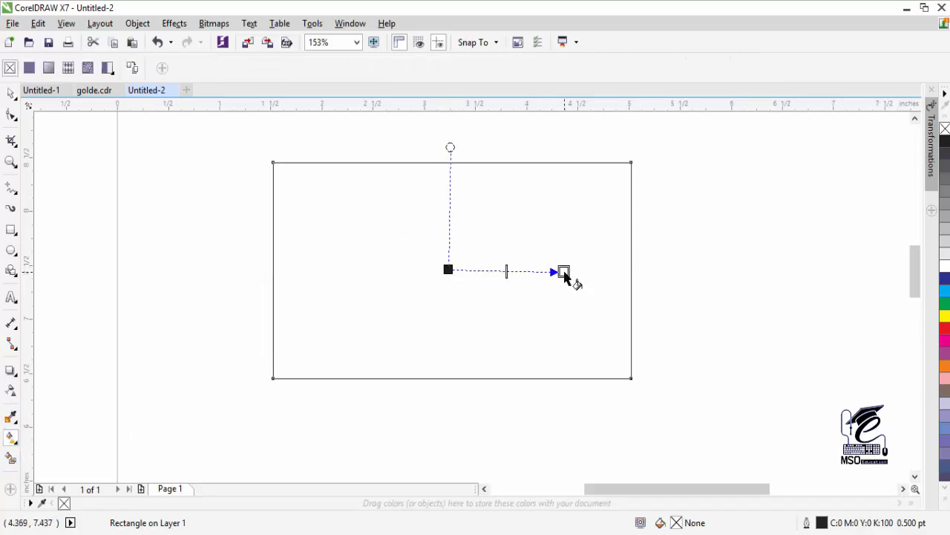
pyautogui.moveTo(449, 270); pyautogui.dragTo(669, 267)
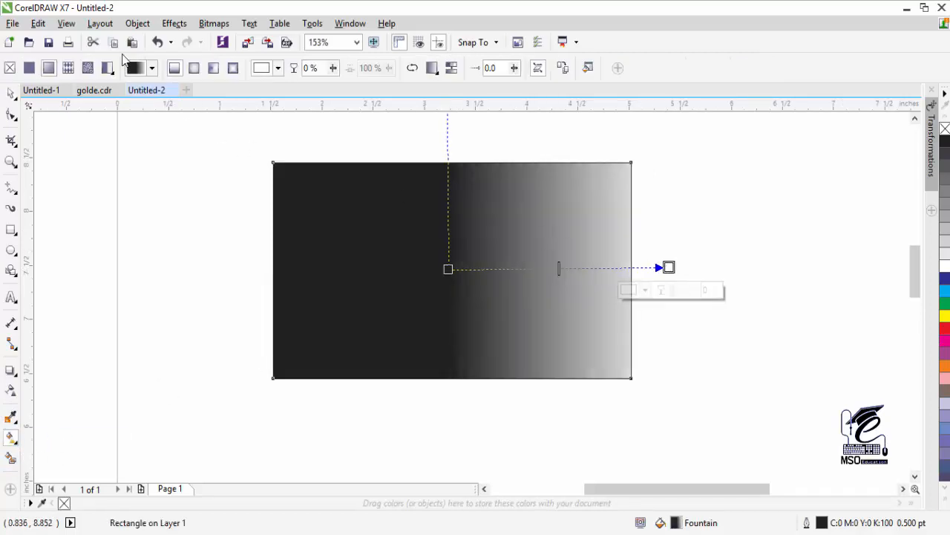
pyautogui.click(194, 67)
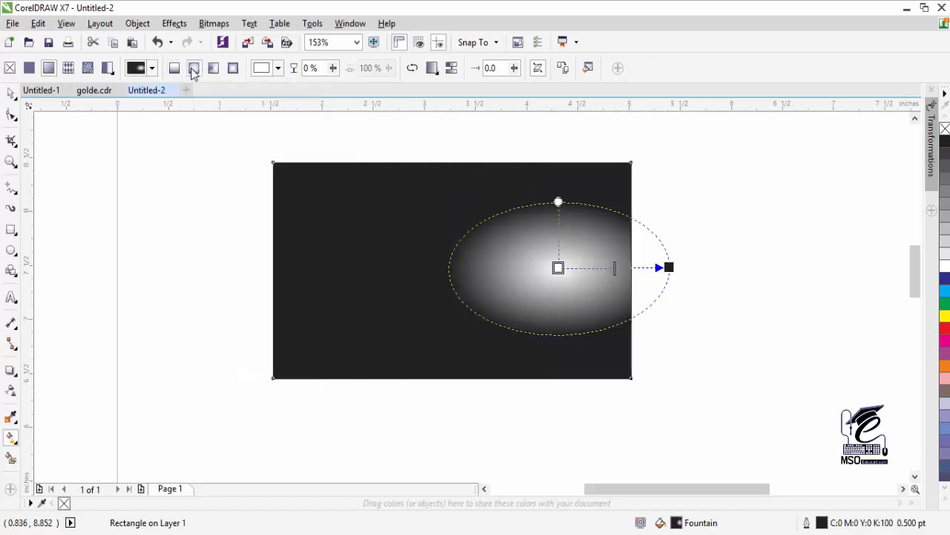
pyautogui.moveTo(557, 268); pyautogui.dragTo(450, 269)
pyautogui.moveTo(667, 267); pyautogui.dragTo(559, 271)
# - Set the gradient centre to dark grey and the outer colour to black, tightening the glow
pyautogui.click(452, 271)
pyautogui.click(262, 68)
pyautogui.moveTo(263, 165); pyautogui.dragTo(263, 179)
pyautogui.click(275, 69)
pyautogui.moveTo(558, 272)
pyautogui.mouseDown()
pyautogui.moveTo(532, 270)
pyautogui.moveTo(631, 269)
pyautogui.moveTo(549, 272)
pyautogui.mouseUp()
pyautogui.press('Escape')
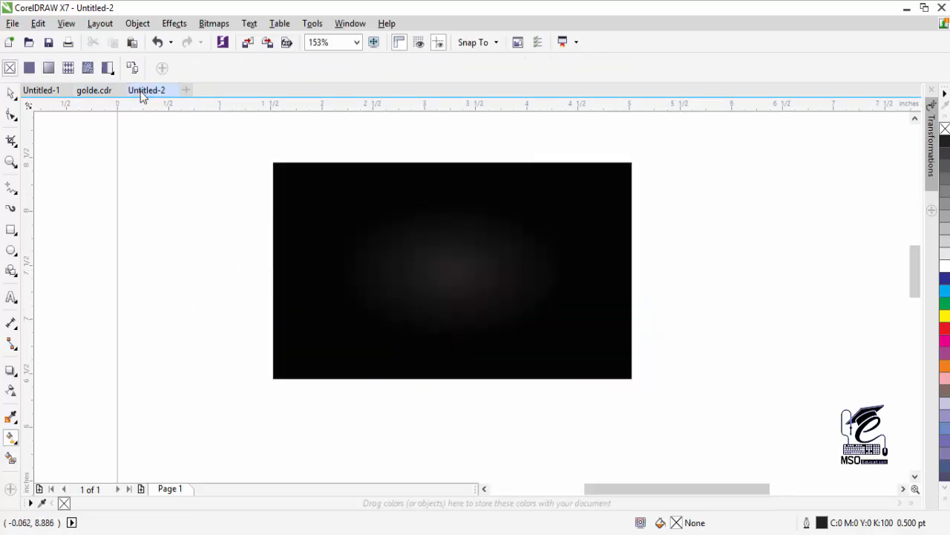
# - Select and copy all the gold ornaments in golde.cdr
pyautogui.click(97, 93)
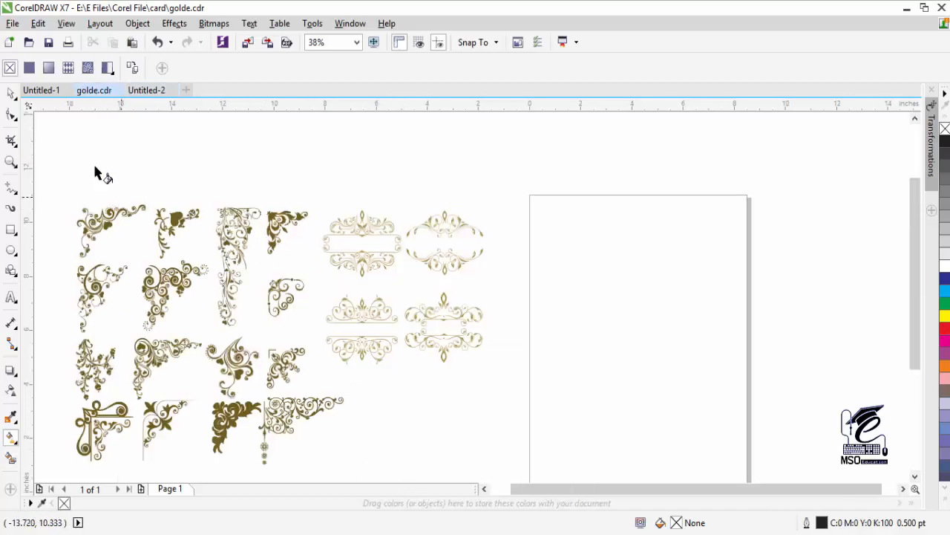
pyautogui.click(10, 92)
pyautogui.moveTo(60, 184); pyautogui.dragTo(512, 454)
pyautogui.rightClick(355, 298)
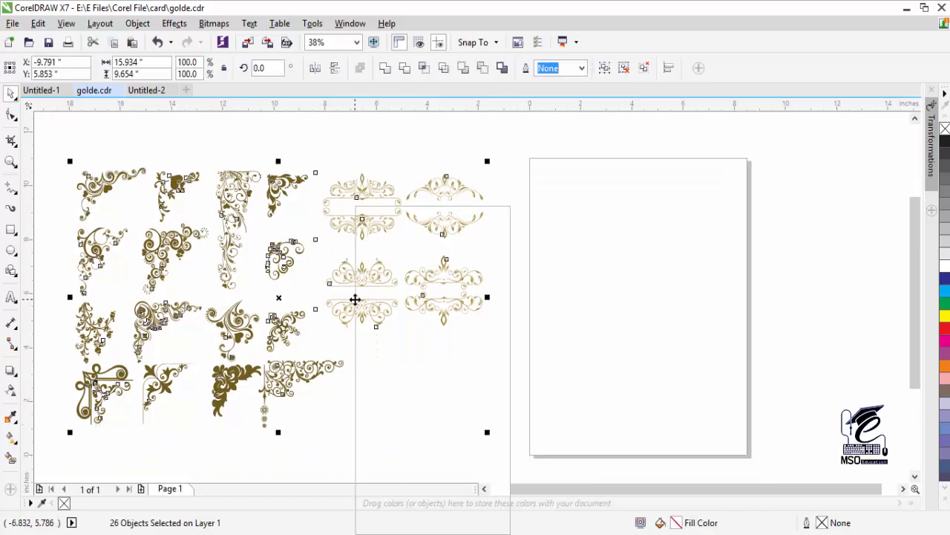
pyautogui.click(394, 335)
# - Paste the ornaments into Untitled-2 and zoom out to find them
pyautogui.click(141, 91)
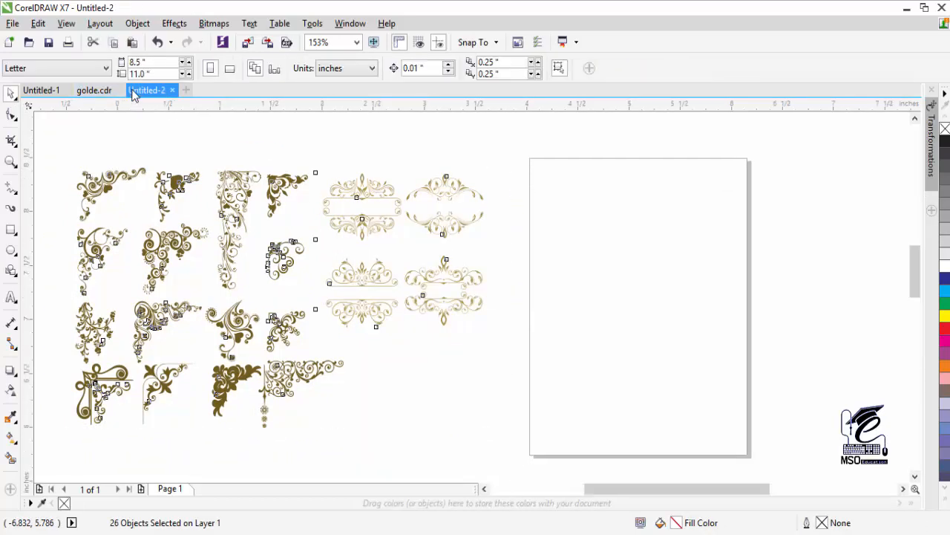
pyautogui.rightClick(209, 261)
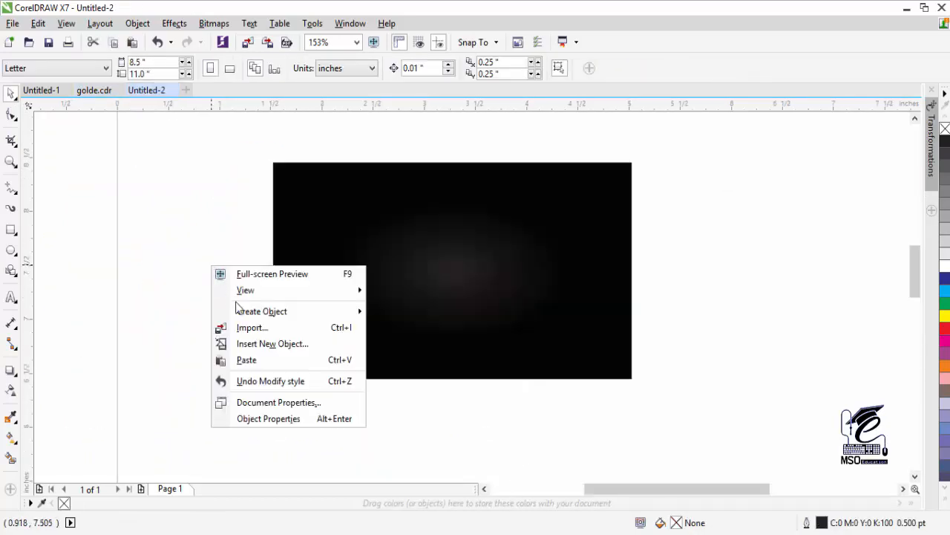
pyautogui.click(249, 360)
pyautogui.click(14, 162)
pyautogui.rightClick(306, 310)
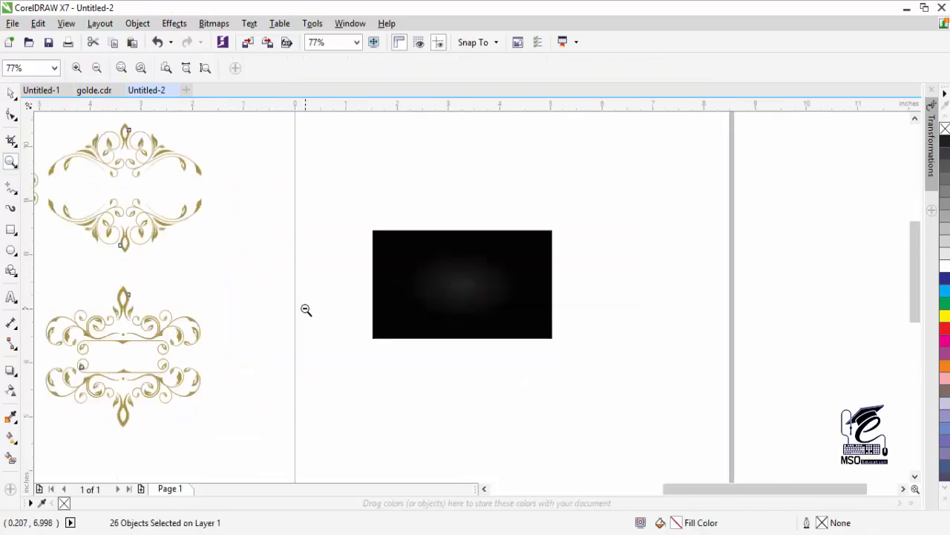
pyautogui.rightClick(223, 248)
pyautogui.rightClick(220, 248)
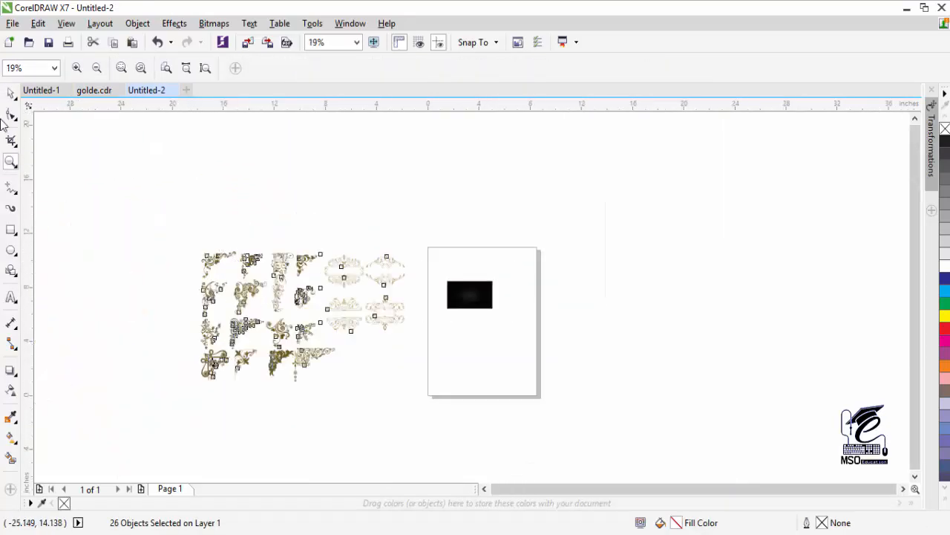
# - Scale the pasted ornaments to about 62% and move them beside the page
pyautogui.click(11, 93)
pyautogui.moveTo(193, 389); pyautogui.dragTo(269, 338)
pyautogui.moveTo(362, 303); pyautogui.dragTo(384, 308)
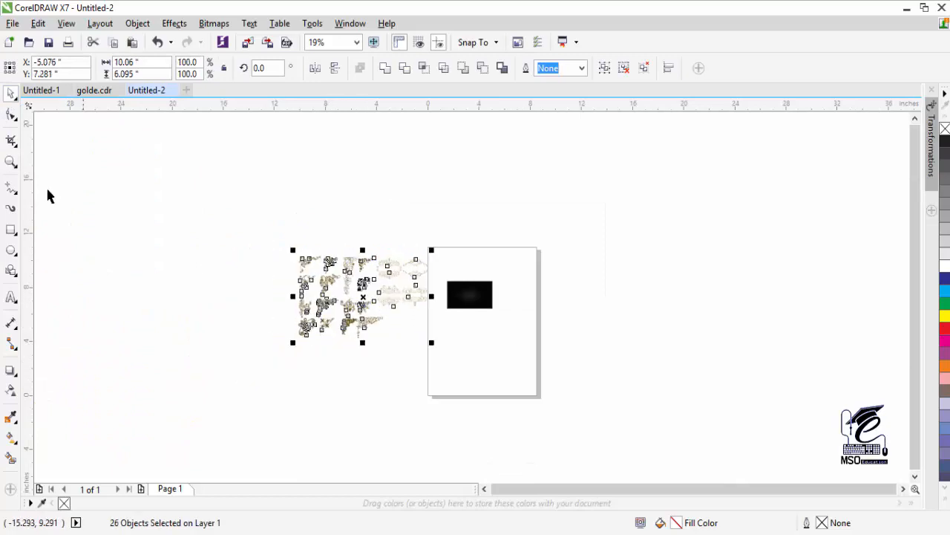
pyautogui.click(11, 162)
pyautogui.moveTo(281, 242)
pyautogui.mouseDown()
pyautogui.moveTo(521, 338)
pyautogui.moveTo(529, 357)
pyautogui.mouseUp()
pyautogui.click(11, 93)
pyautogui.moveTo(124, 422); pyautogui.dragTo(287, 348)
pyautogui.moveTo(468, 231); pyautogui.dragTo(472, 299)
pyautogui.click(904, 488)
pyautogui.click(485, 489)
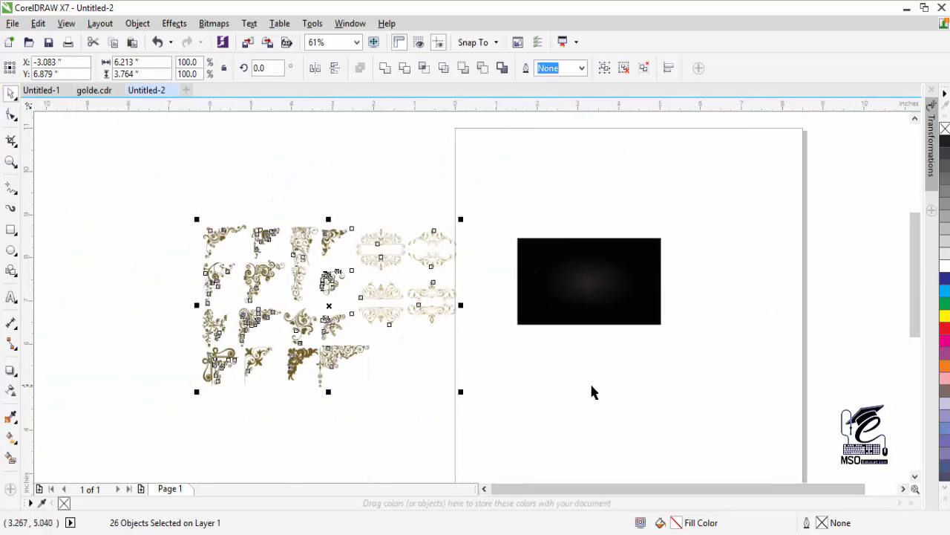
pyautogui.click(590, 383)
# - Move one corner ornament into the black card's bottom-right corner
pyautogui.click(228, 263)
pyautogui.press('Escape')
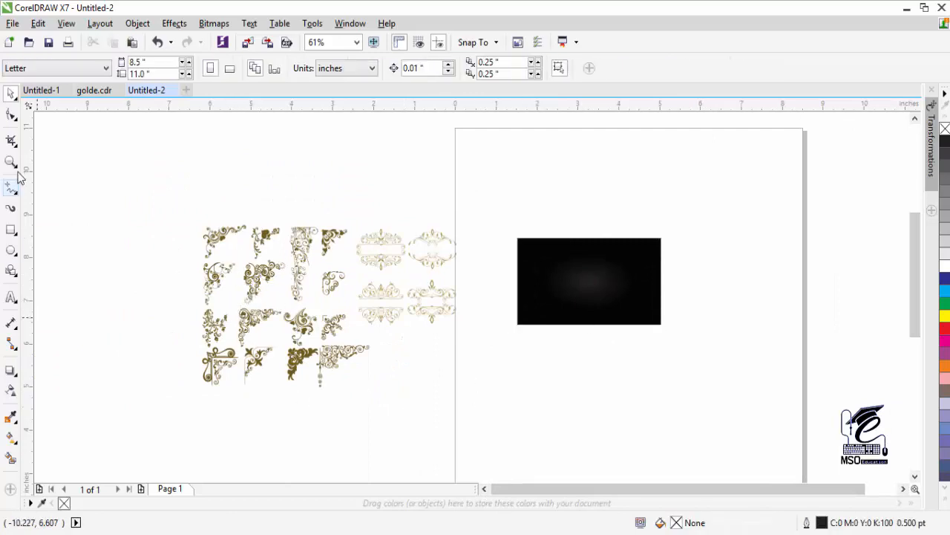
pyautogui.click(11, 162)
pyautogui.moveTo(191, 195); pyautogui.dragTo(521, 345)
pyautogui.click(11, 94)
pyautogui.moveTo(152, 261); pyautogui.dragTo(788, 296)
pyautogui.moveTo(766, 343); pyautogui.dragTo(765, 343)
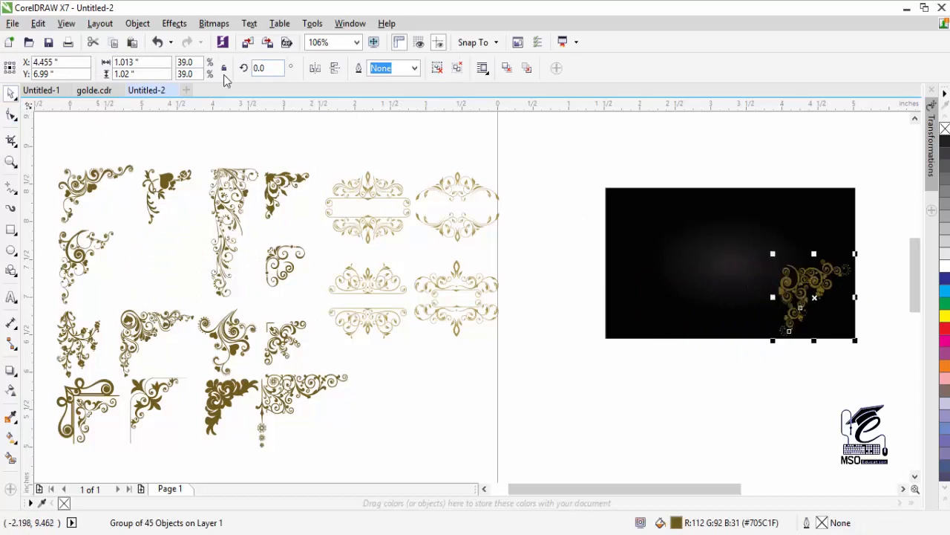
# - Mirror the corner ornament horizontally and vertically
pyautogui.click(314, 67)
pyautogui.click(334, 67)
pyautogui.click(903, 489)
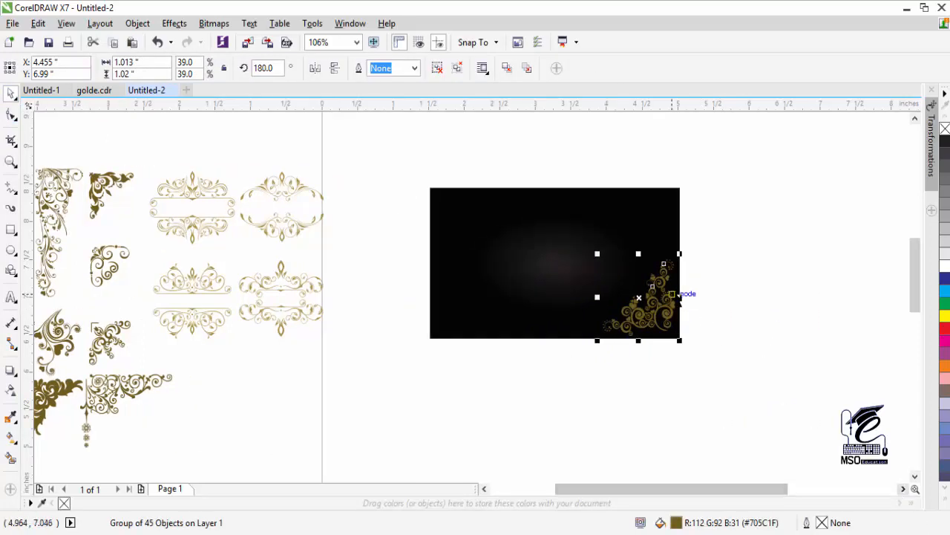
pyautogui.click(485, 489)
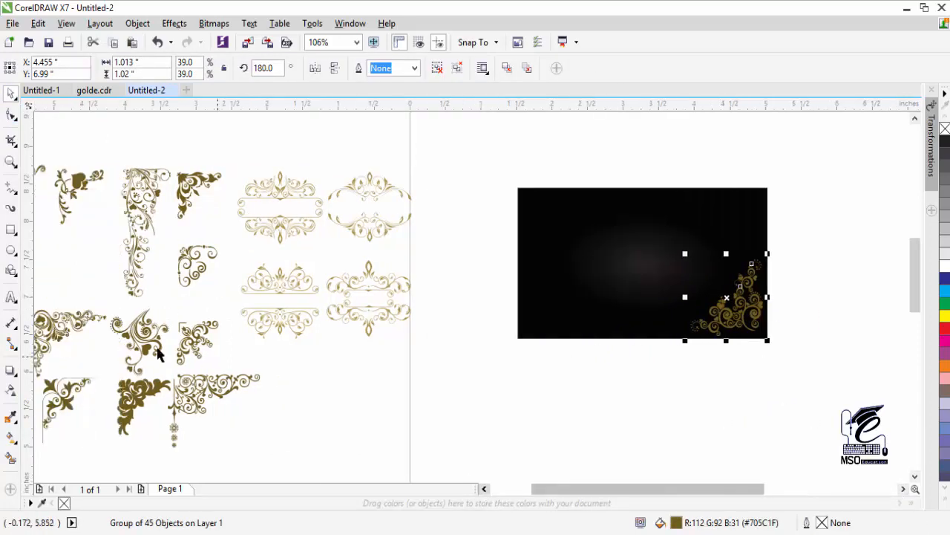
pyautogui.click(11, 461)
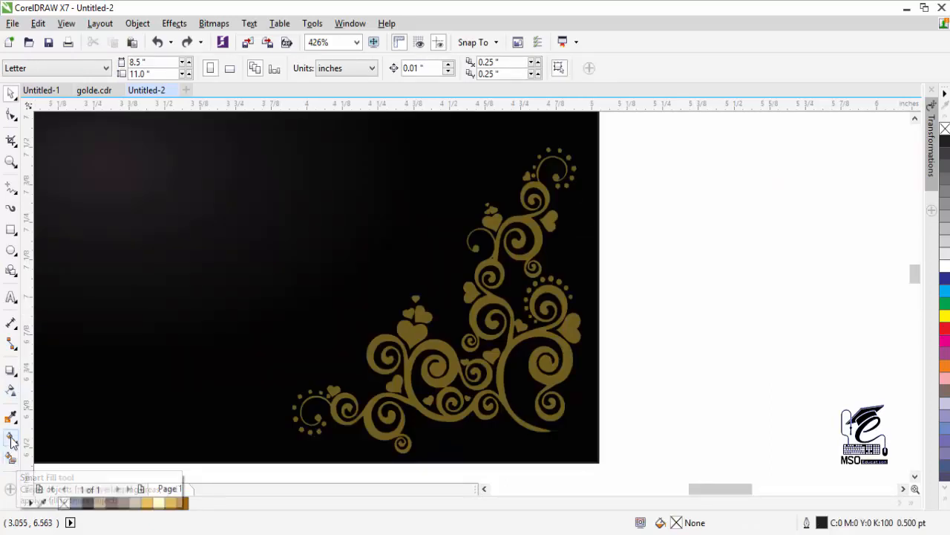
# - Apply an interactive gradient fill across the swirl ornament
pyautogui.click(12, 438)
pyautogui.click(75, 438)
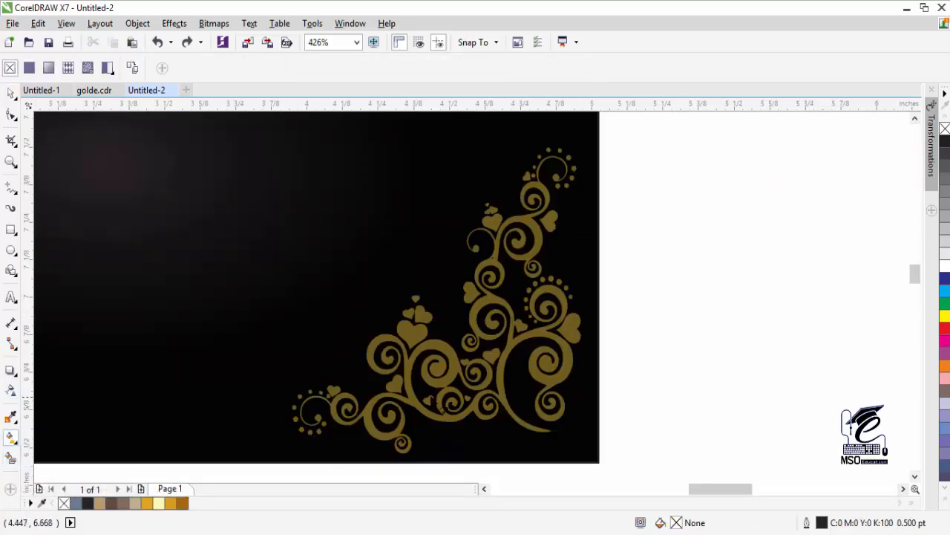
pyautogui.click(331, 406)
pyautogui.moveTo(446, 345); pyautogui.dragTo(298, 430)
# - Set the gradient's start colour to gold #E2A41D sampled from the swatches
pyautogui.click(294, 452)
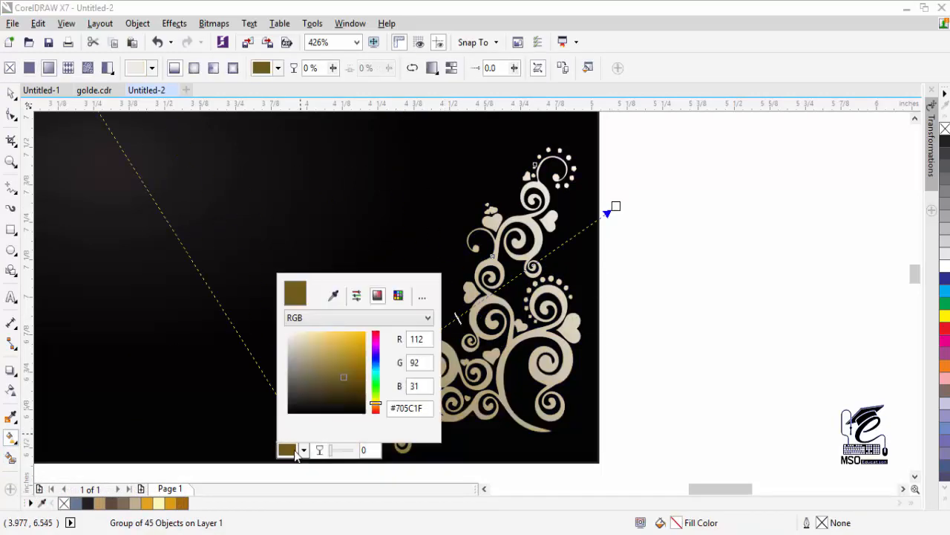
pyautogui.click(335, 318)
pyautogui.click(333, 331)
pyautogui.click(296, 451)
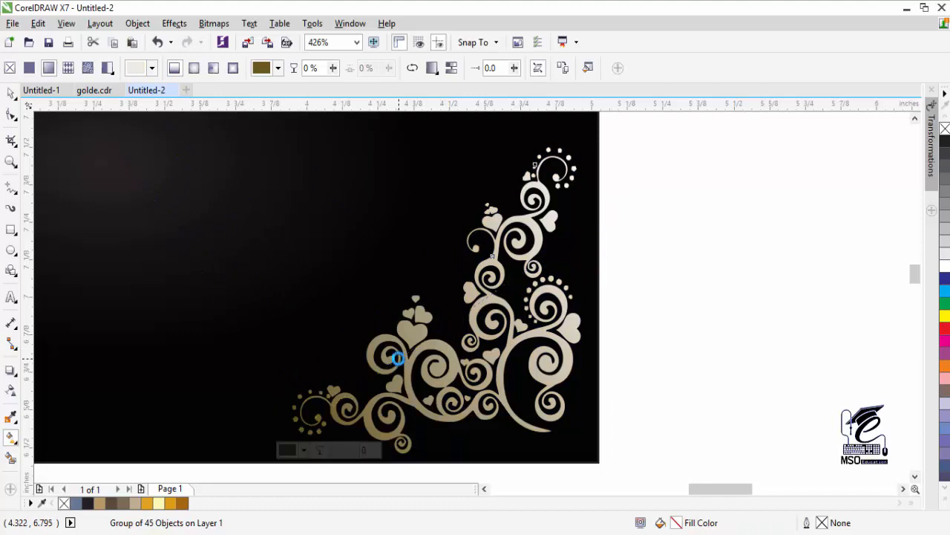
pyautogui.click(303, 451)
pyautogui.click(333, 296)
pyautogui.click(148, 504)
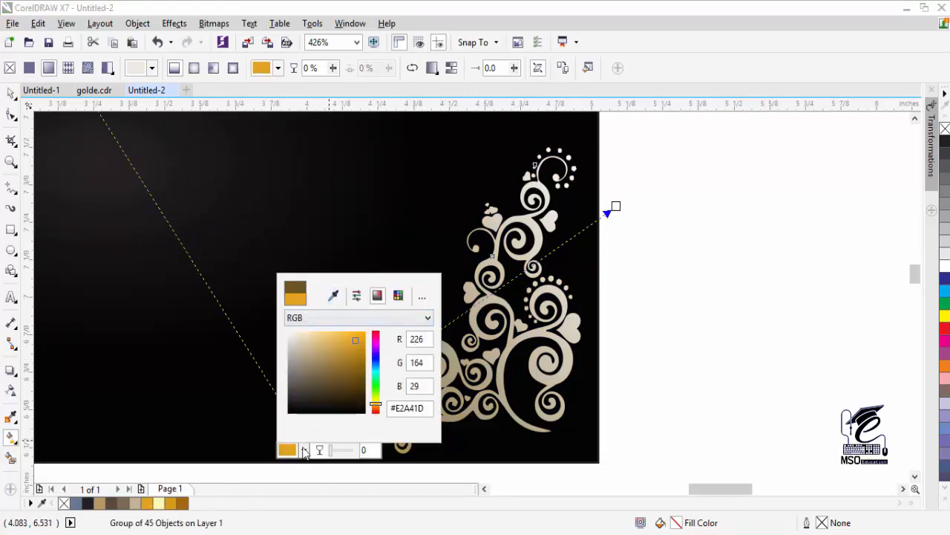
pyautogui.click(334, 318)
pyautogui.click(333, 331)
pyautogui.click(301, 451)
# - Add a mid-gradient colour stop in a rich orange gold
pyautogui.doubleClick(399, 358)
pyautogui.click(387, 383)
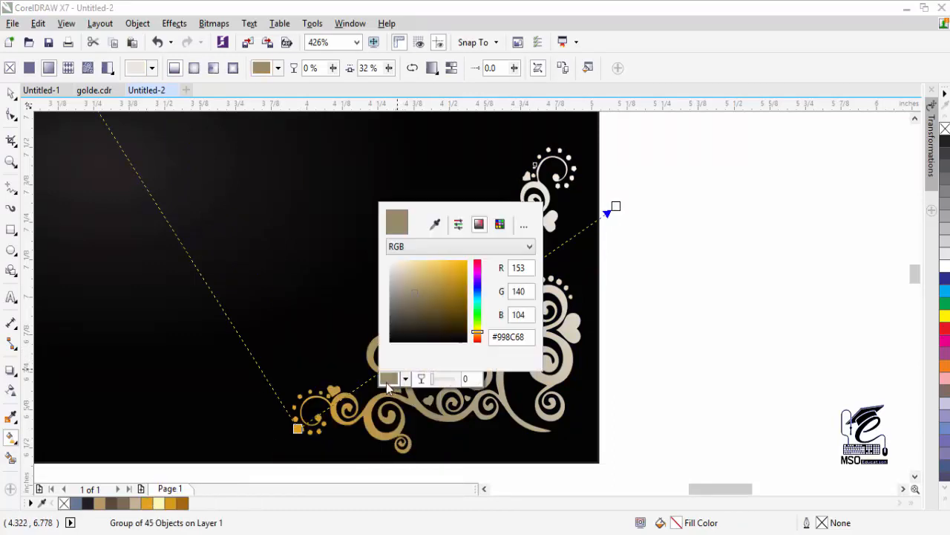
pyautogui.click(416, 246)
pyautogui.click(415, 271)
pyautogui.click(435, 224)
pyautogui.click(172, 503)
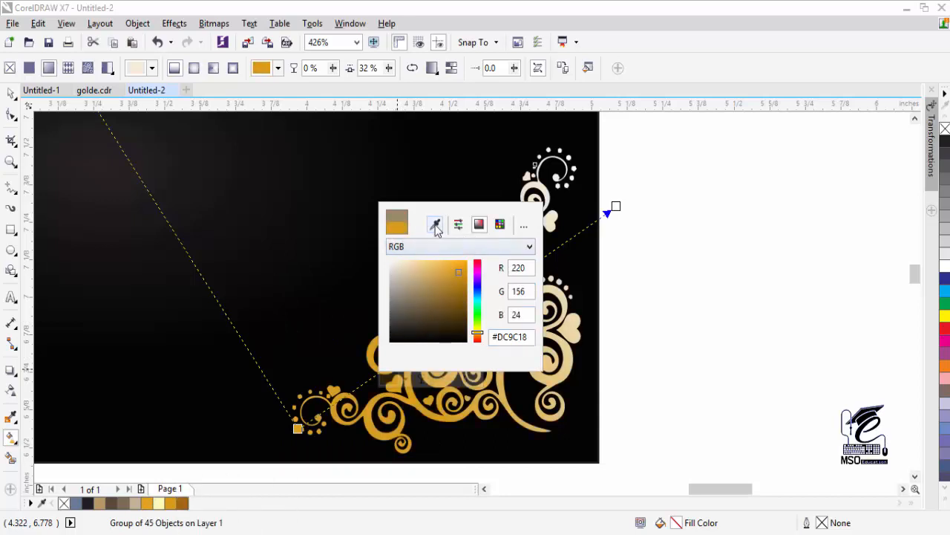
pyautogui.click(416, 245)
# - Change the gradient's start stop to dark brown, shown in CMYK values
pyautogui.click(420, 270)
pyautogui.click(297, 429)
pyautogui.click(303, 450)
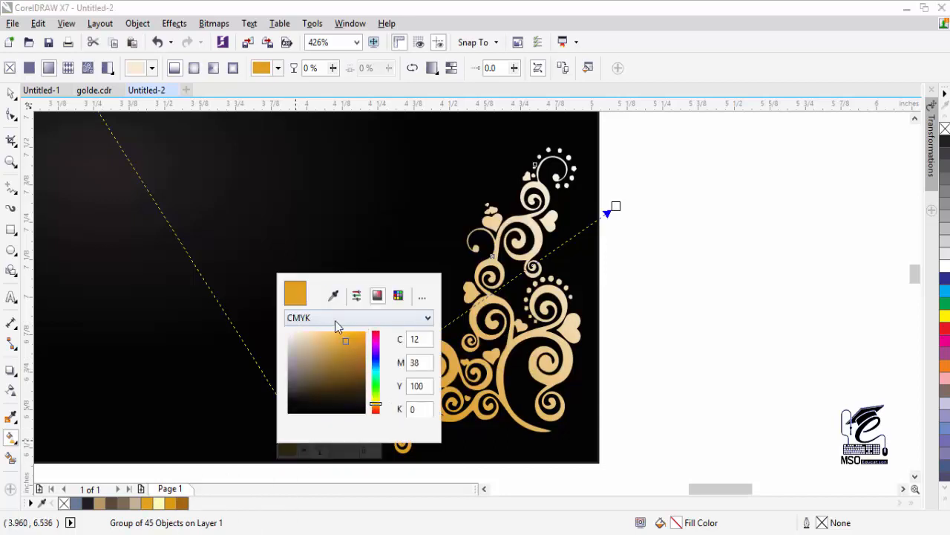
pyautogui.click(334, 296)
pyautogui.click(182, 504)
pyautogui.click(326, 318)
pyautogui.click(318, 342)
pyautogui.click(306, 451)
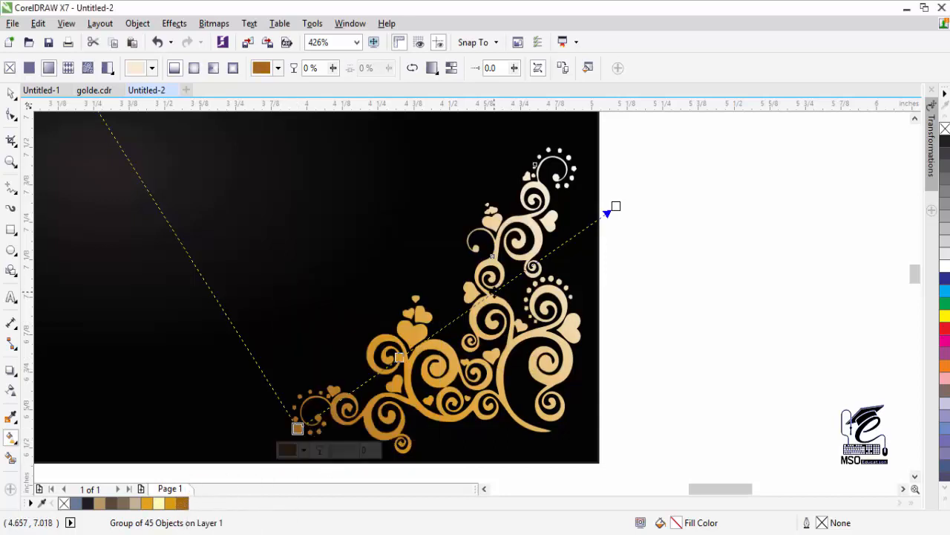
# - Add a pale cream yellow stop near the gradient's upper end and preview it
pyautogui.doubleClick(494, 291)
pyautogui.click(501, 312)
pyautogui.click(523, 366)
pyautogui.click(520, 391)
pyautogui.click(530, 343)
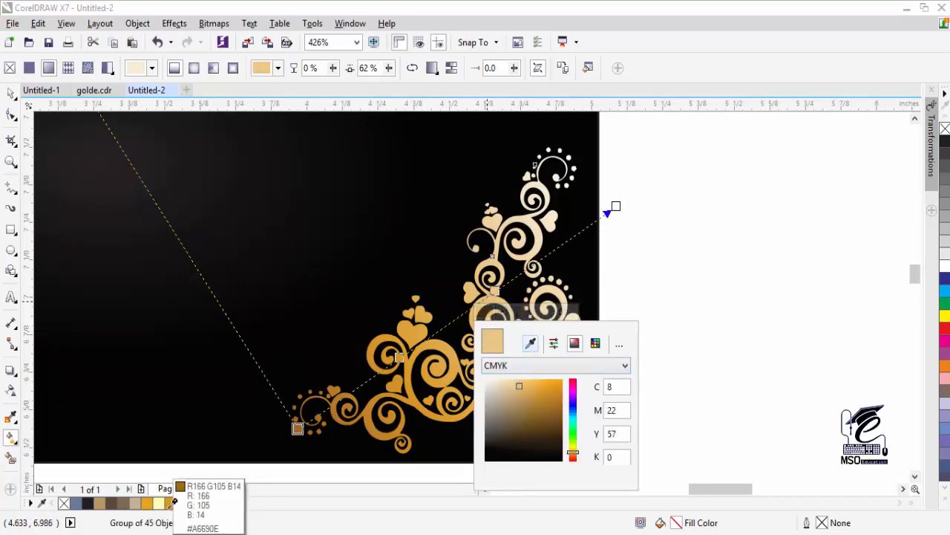
pyautogui.click(158, 503)
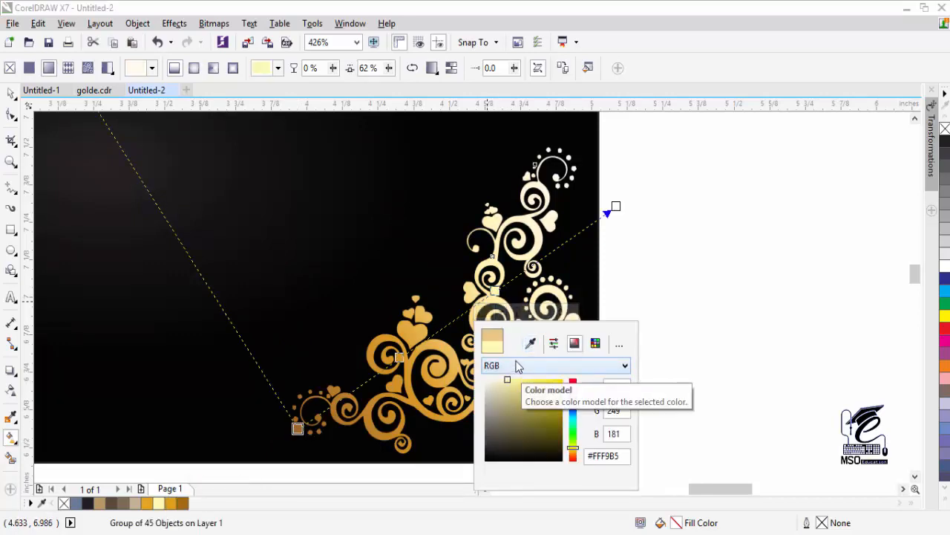
pyautogui.click(721, 319)
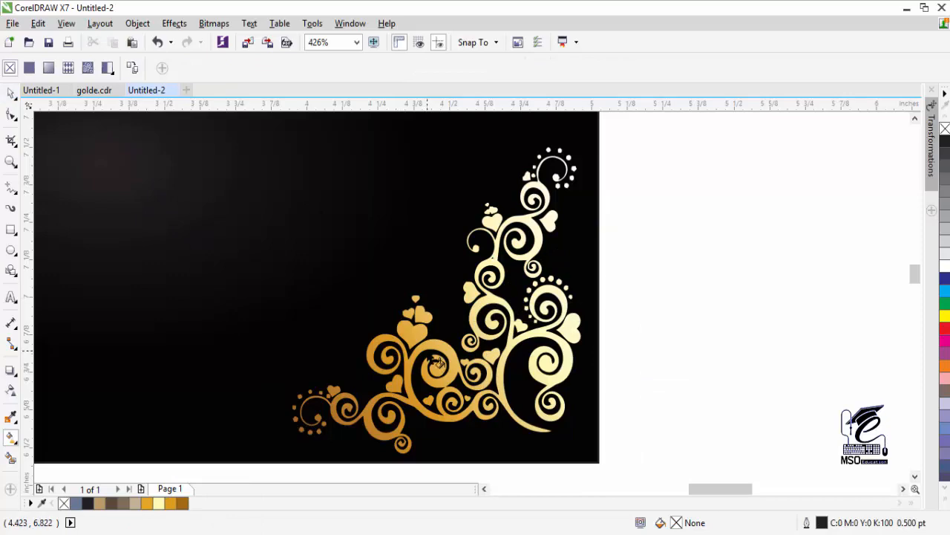
# - Ungroup the ornament and break its main swirl curve apart, then reselect the ornament
pyautogui.press('space')
pyautogui.click(412, 329)
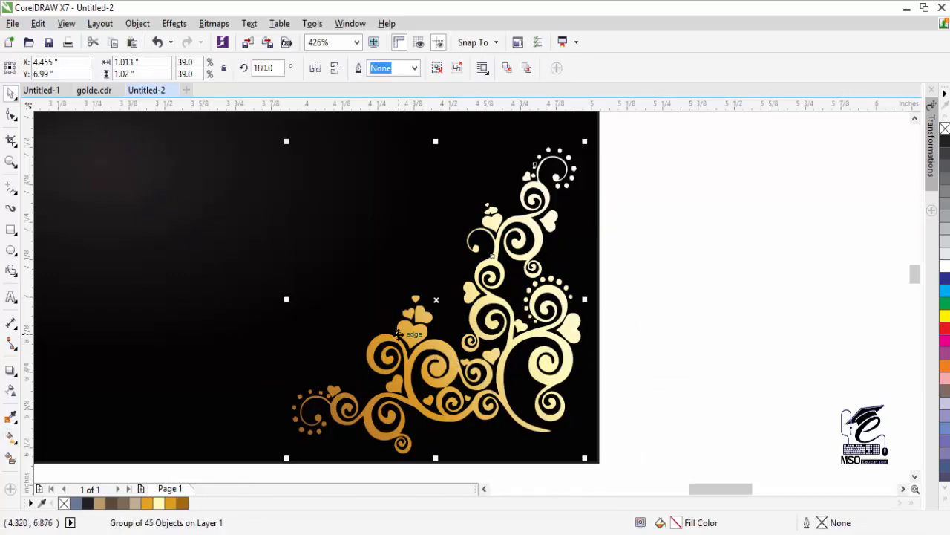
pyautogui.hotkey('ctrl', 'u')
pyautogui.click(720, 261)
pyautogui.click(533, 221)
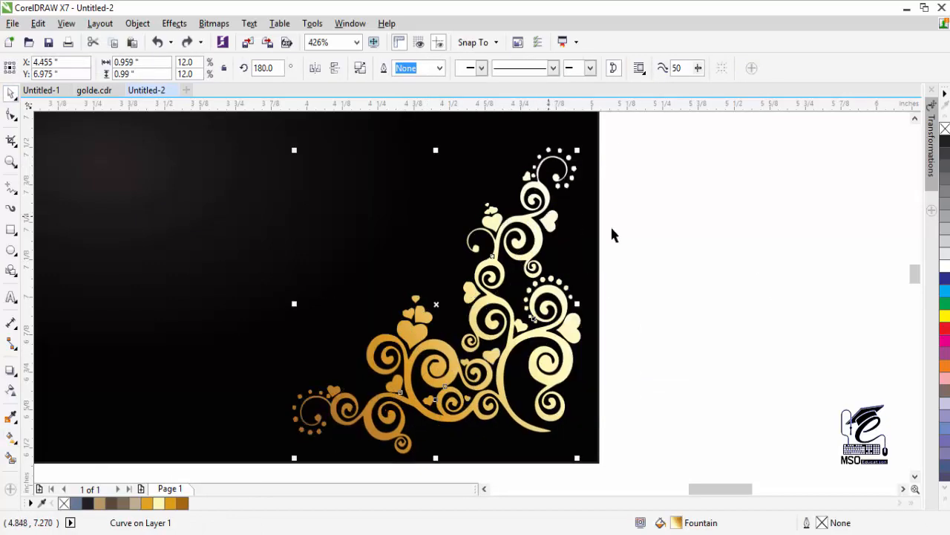
pyautogui.hotkey('ctrl', 'k')
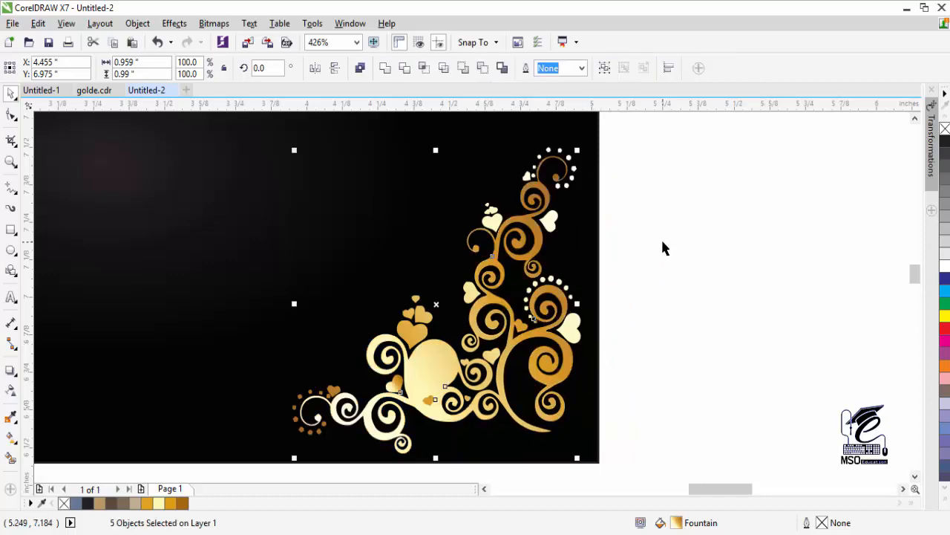
pyautogui.click(663, 247)
pyautogui.click(456, 362)
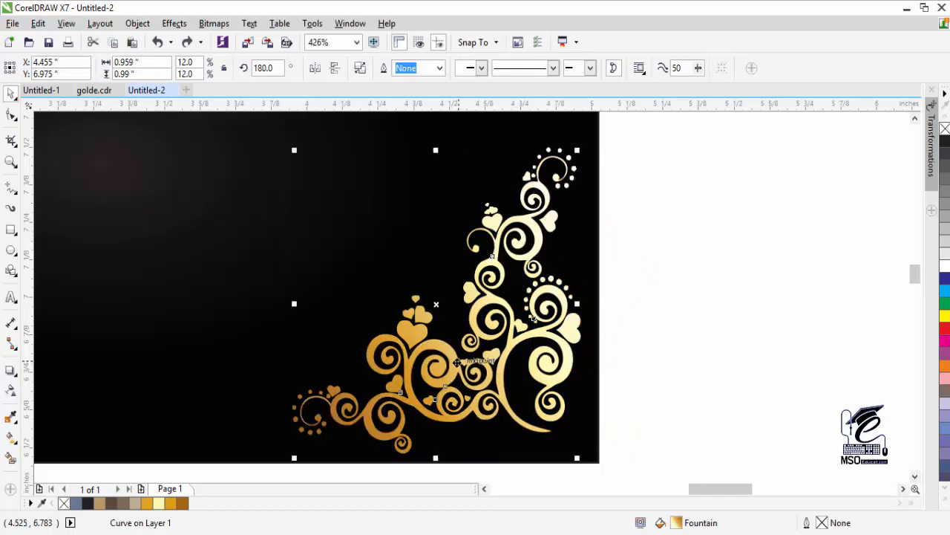
pyautogui.click(419, 349)
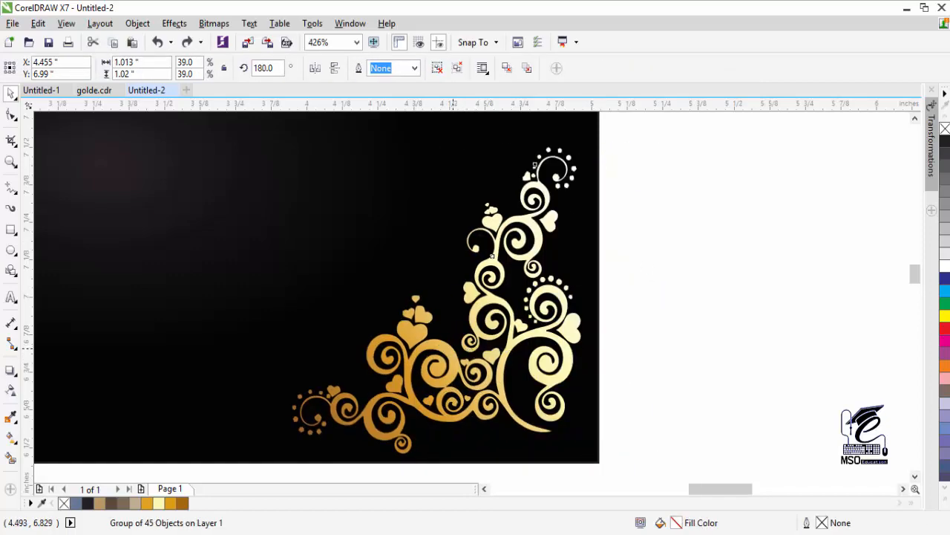
# - Make the gradient's end stop dark brown, shown in CMYK values
pyautogui.click(11, 439)
pyautogui.click(495, 289)
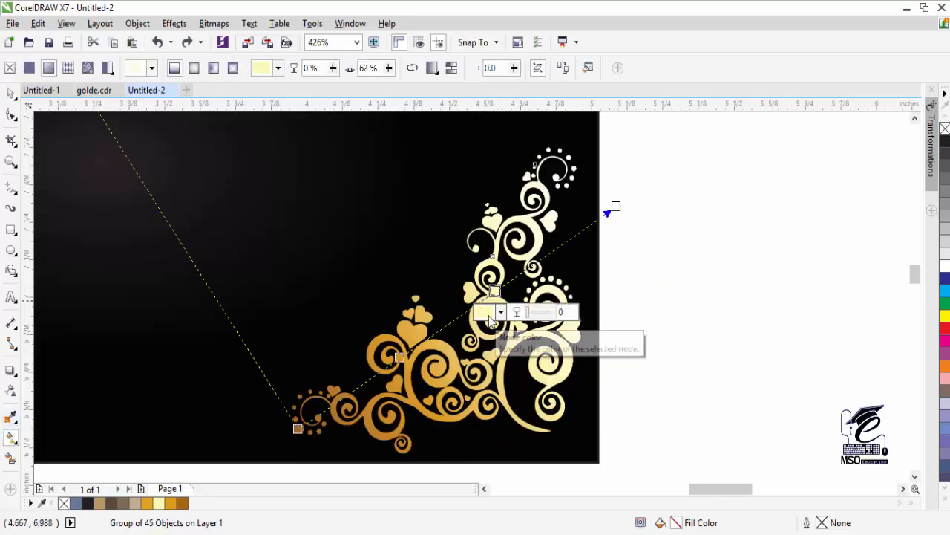
pyautogui.click(494, 311)
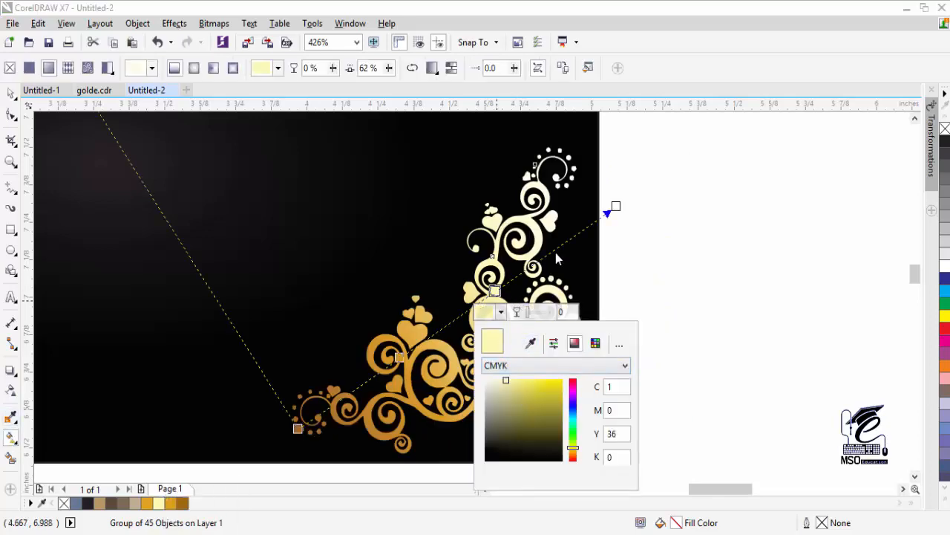
pyautogui.click(615, 206)
pyautogui.click(610, 227)
pyautogui.click(652, 258)
pyautogui.click(182, 505)
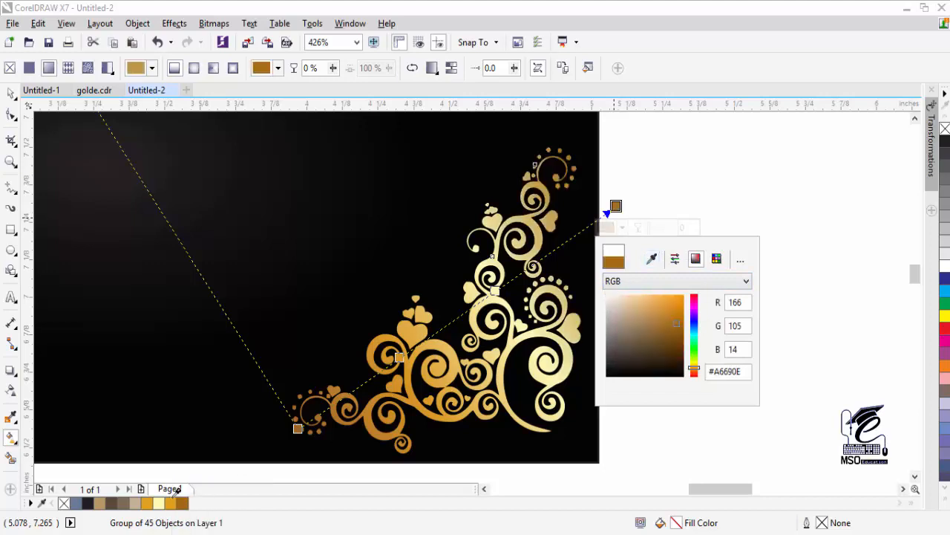
pyautogui.click(639, 281)
pyautogui.click(636, 293)
pyautogui.click(623, 221)
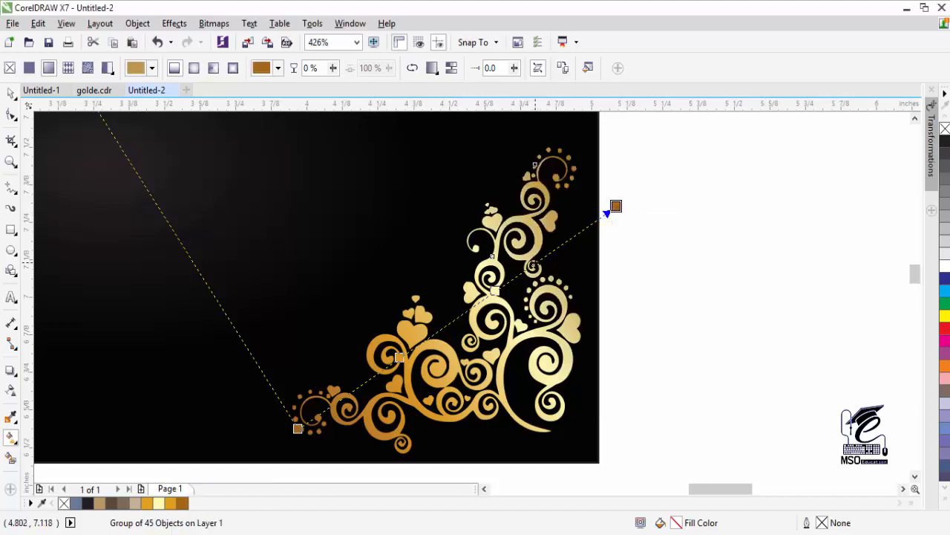
# - Add an orange stop at 75% and reposition the pale and orange stops
pyautogui.doubleClick(536, 262)
pyautogui.click(529, 283)
pyautogui.click(573, 314)
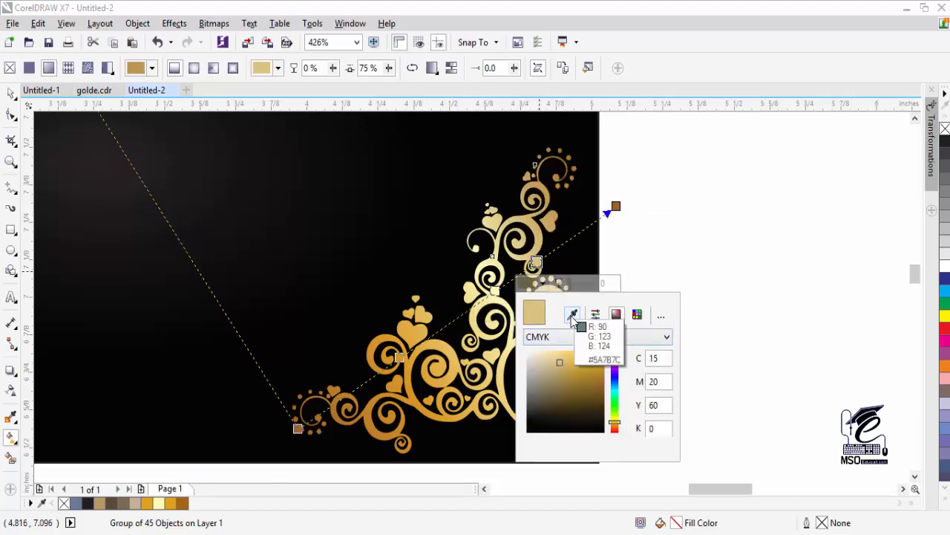
pyautogui.click(170, 504)
pyautogui.press('Escape')
pyautogui.moveTo(495, 290); pyautogui.dragTo(468, 312)
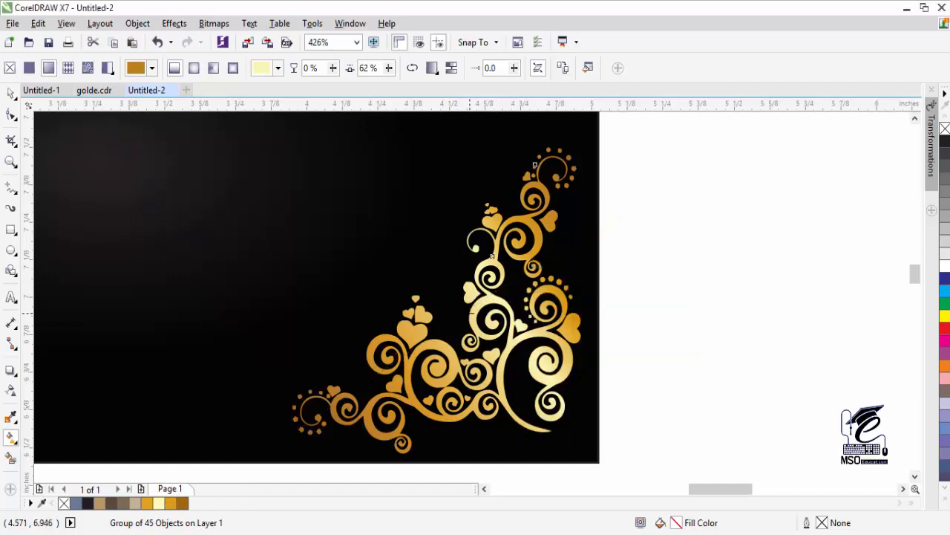
pyautogui.moveTo(537, 262); pyautogui.dragTo(527, 267)
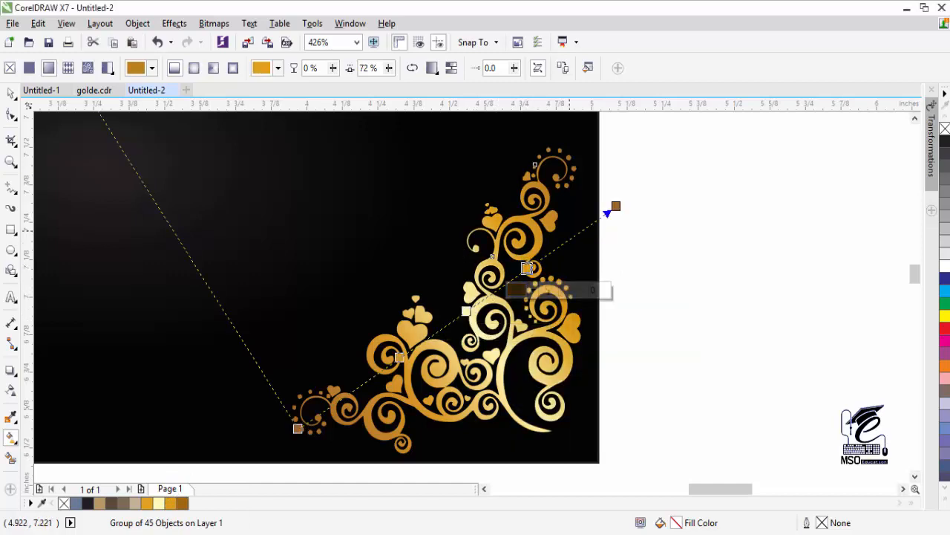
# - Add a pale yellow stop near the upper end and shorten the gradient's brown end
pyautogui.doubleClick(578, 232)
pyautogui.click(583, 254)
pyautogui.click(603, 307)
pyautogui.click(602, 332)
pyautogui.click(613, 286)
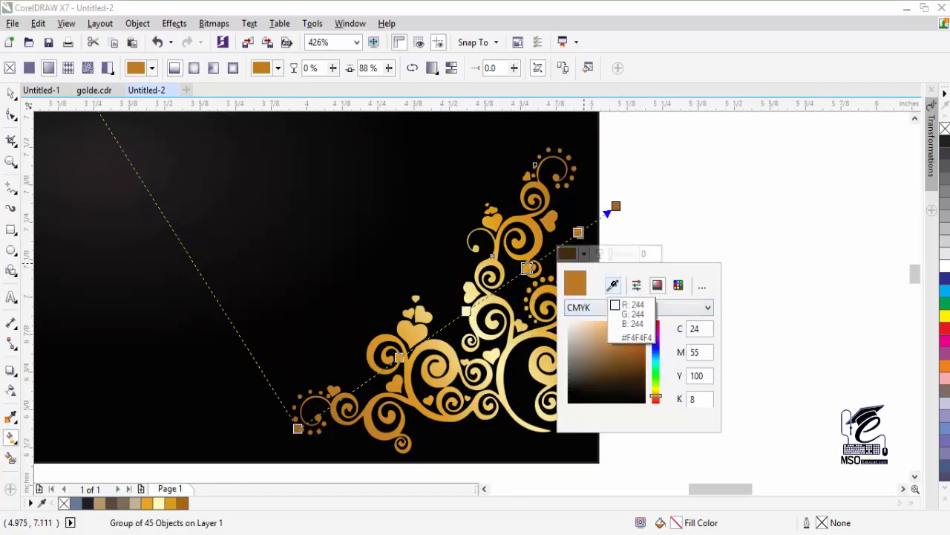
pyautogui.click(159, 503)
pyautogui.click(584, 254)
pyautogui.moveTo(577, 233); pyautogui.dragTo(572, 237)
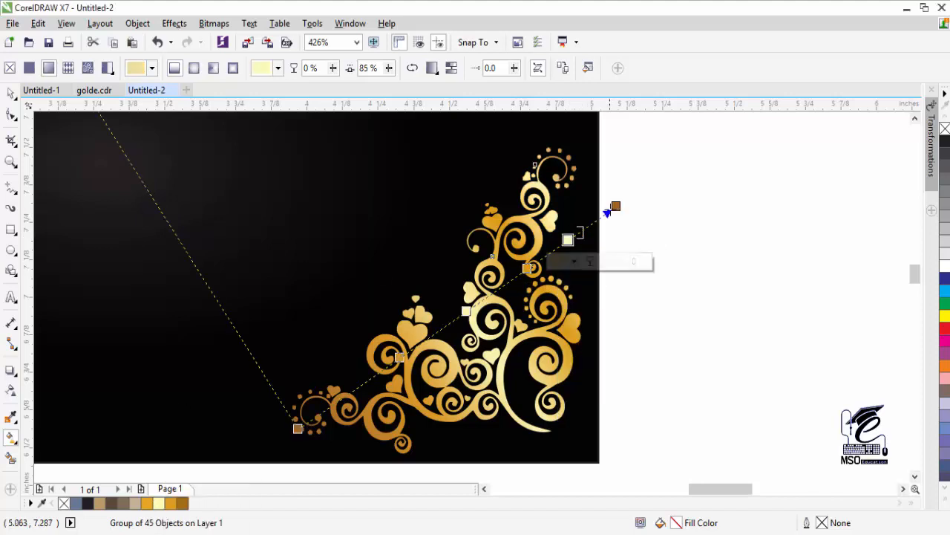
pyautogui.moveTo(616, 205); pyautogui.dragTo(637, 229)
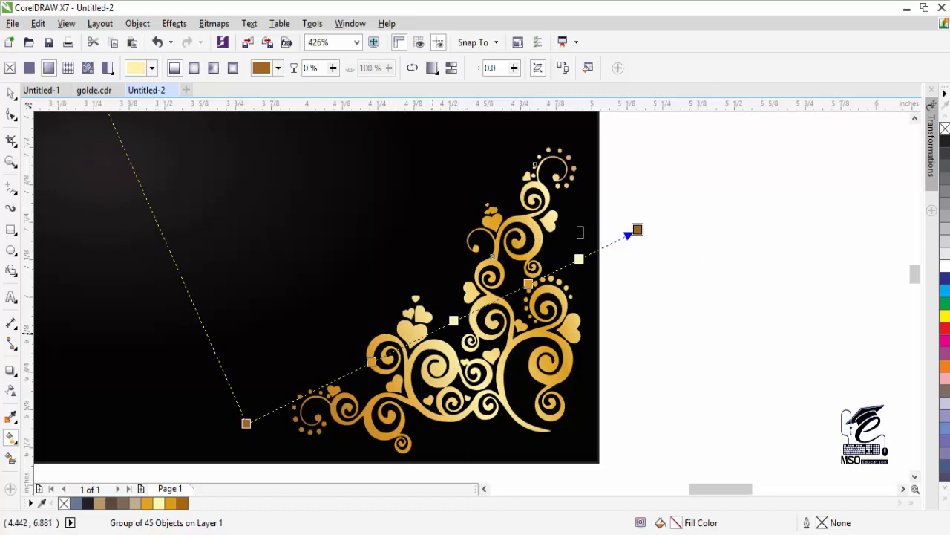
# - Review the gradient, then recolour its middle stop orange
pyautogui.click(11, 93)
pyautogui.scroll(-2, 473, 297)
pyautogui.scroll(2, 477, 302)
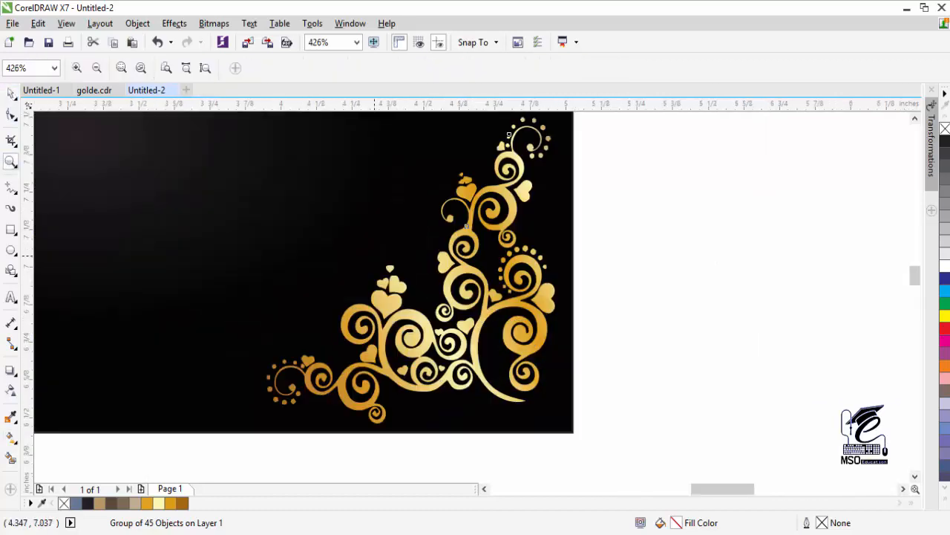
pyautogui.click(11, 95)
pyautogui.click(13, 438)
pyautogui.click(428, 290)
pyautogui.click(419, 312)
pyautogui.click(457, 343)
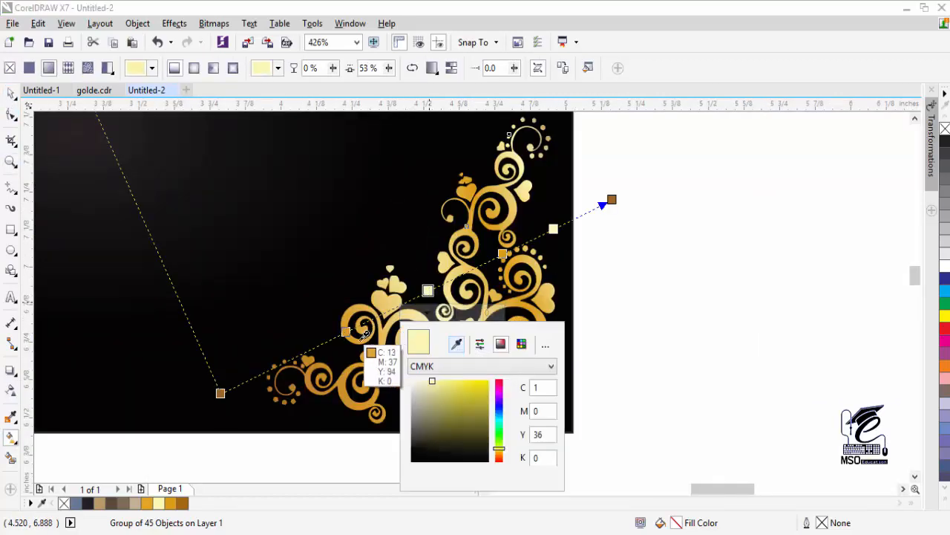
pyautogui.click(353, 321)
pyautogui.click(418, 338)
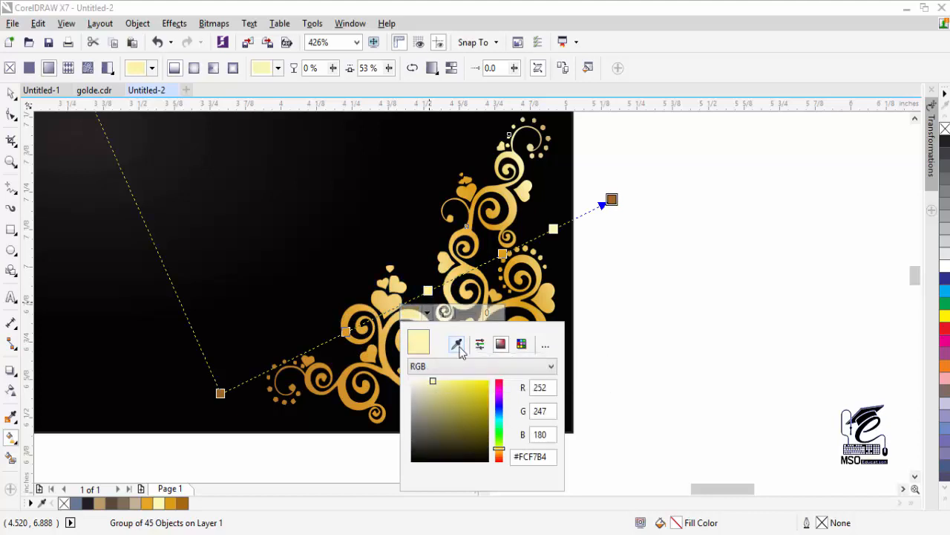
pyautogui.click(456, 343)
pyautogui.click(389, 324)
# - Give the upper pale stop a warmer gold sampled from the swirls
pyautogui.click(553, 229)
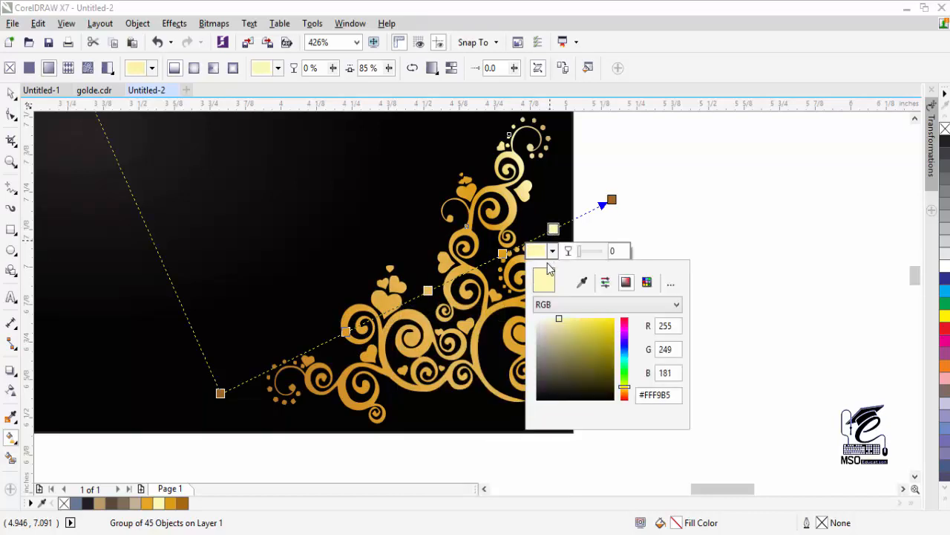
pyautogui.click(582, 282)
pyautogui.click(530, 199)
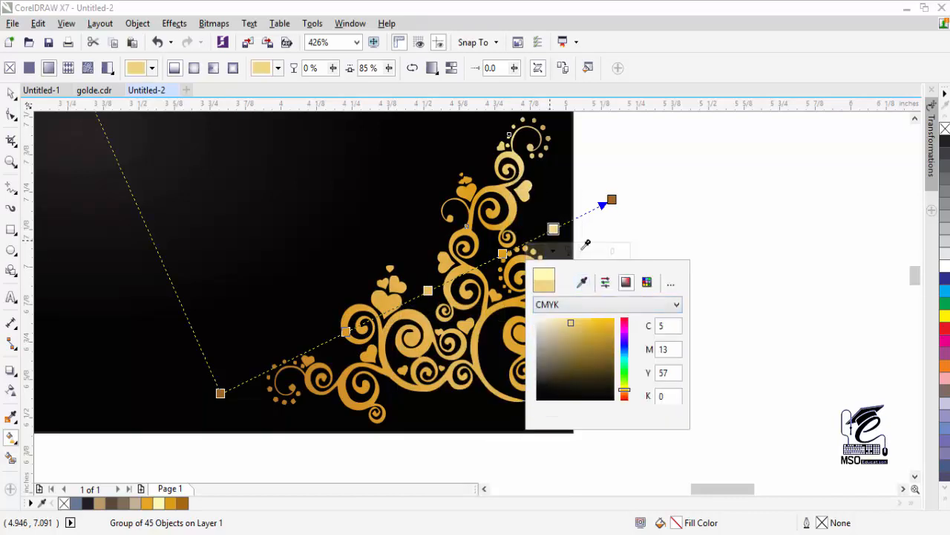
pyautogui.click(502, 253)
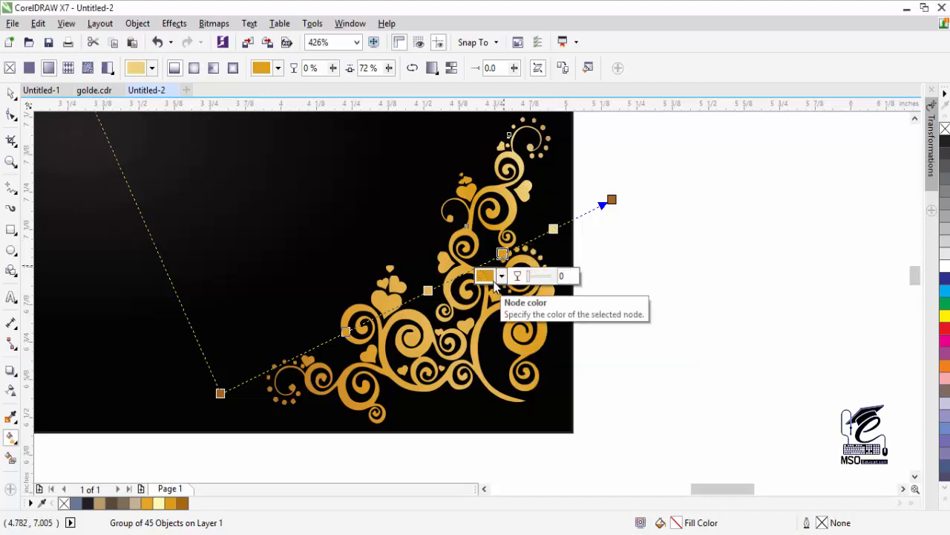
# - Set the middle stop to the sampled gold #BF8C34 and finish the gradient
pyautogui.click(504, 277)
pyautogui.click(530, 331)
pyautogui.click(520, 341)
pyautogui.click(531, 307)
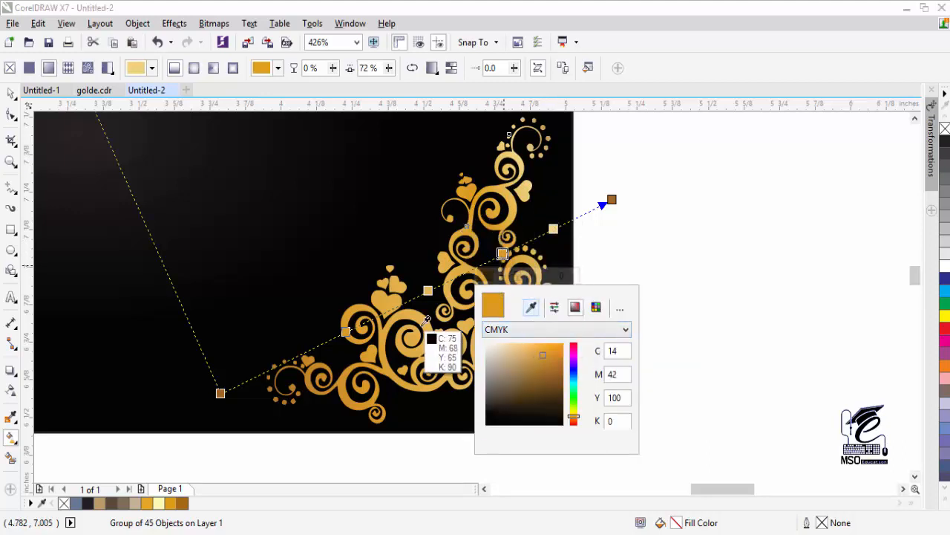
pyautogui.click(549, 354)
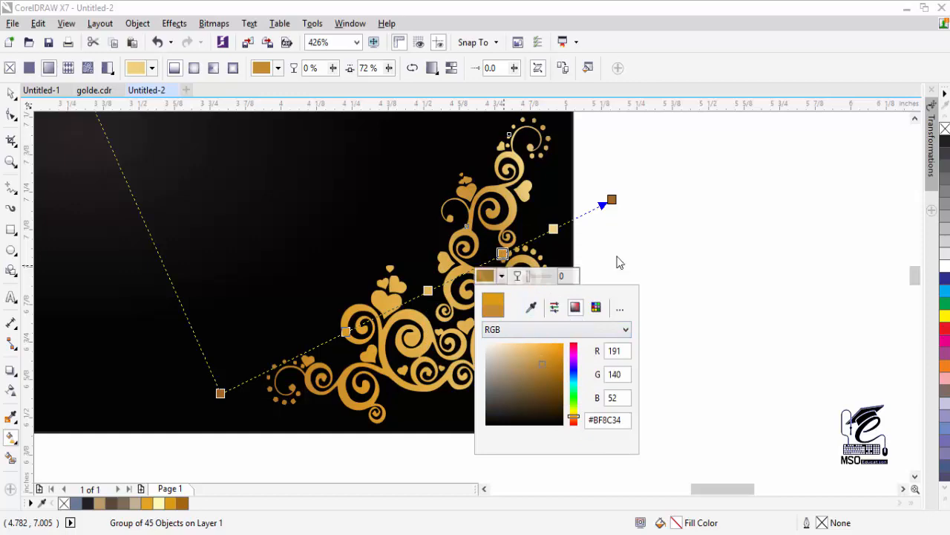
pyautogui.click(14, 95)
# - Drop a copy of the ornament in the top-left corner, mirrored horizontally and vertically
pyautogui.moveTo(185, 201); pyautogui.dragTo(438, 302)
pyautogui.scroll(-1, 438, 302)
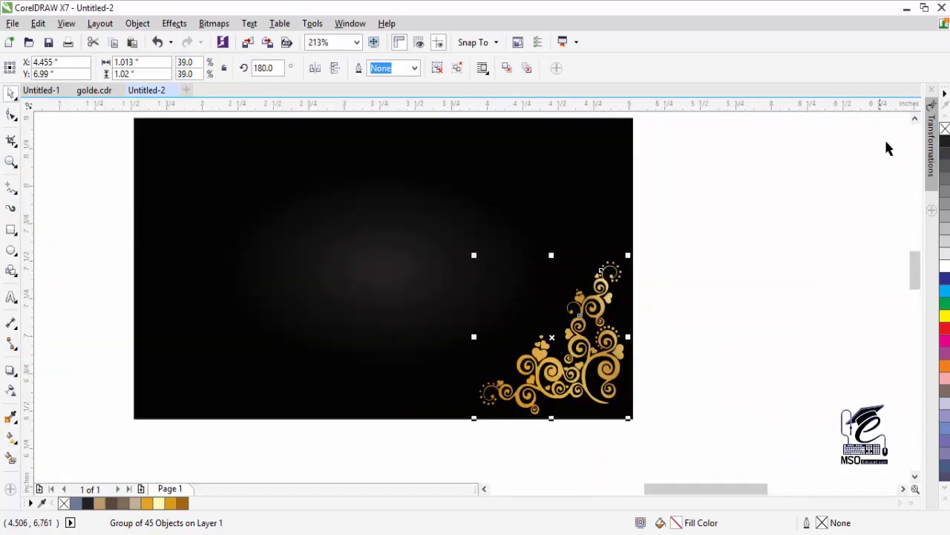
pyautogui.click(915, 119)
pyautogui.moveTo(578, 417); pyautogui.dragTo(243, 283)
pyautogui.rightClick(243, 284)
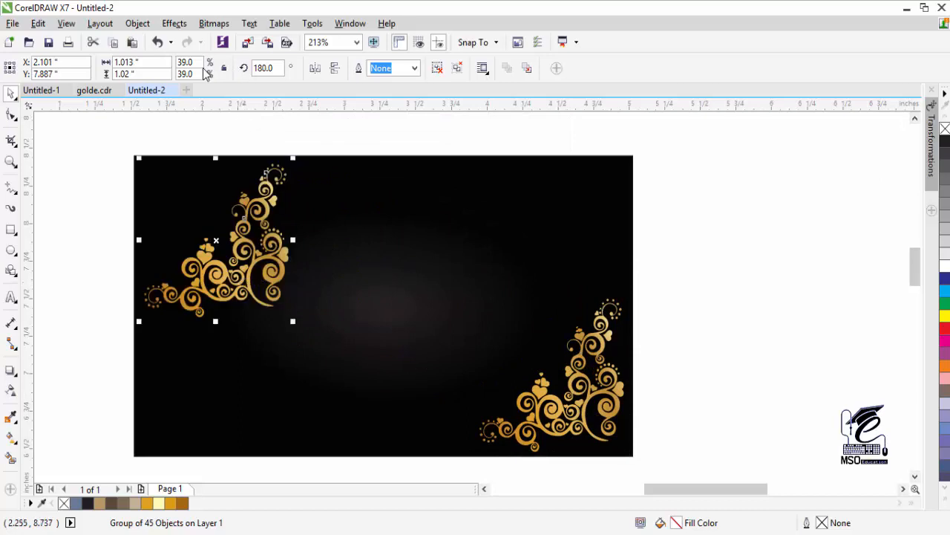
pyautogui.click(315, 67)
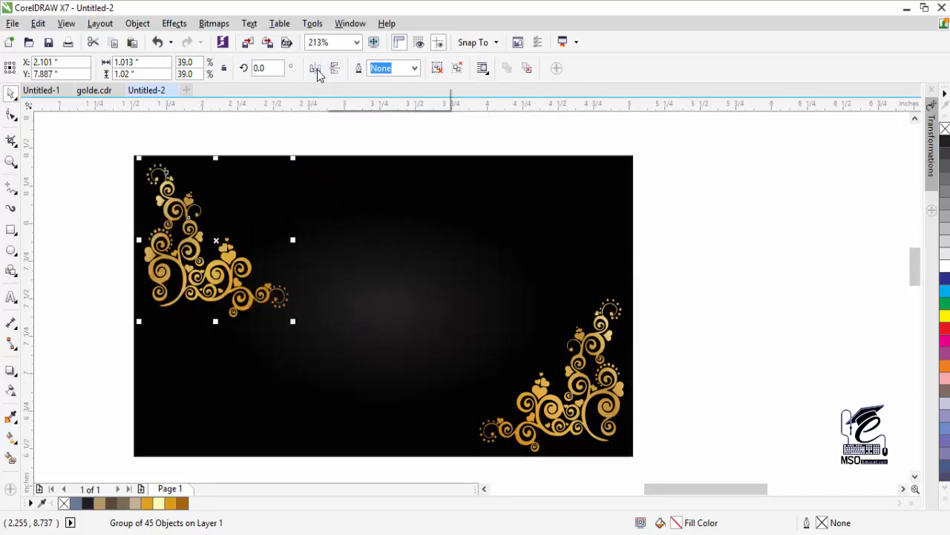
pyautogui.click(335, 68)
pyautogui.click(227, 146)
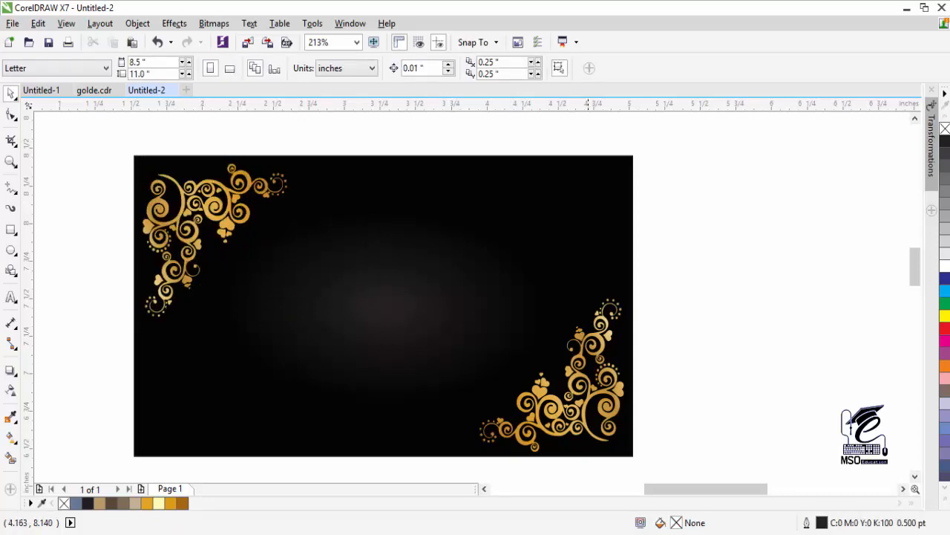
# - Ungroup the lower ornament pair (Ctrl+U) and drag its top half beside the black card
pyautogui.click(484, 489)
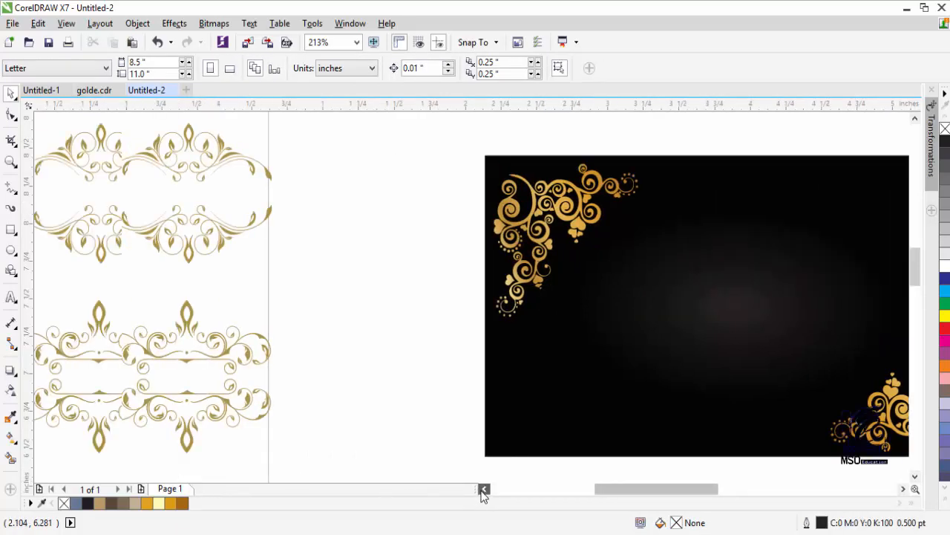
pyautogui.click(281, 225)
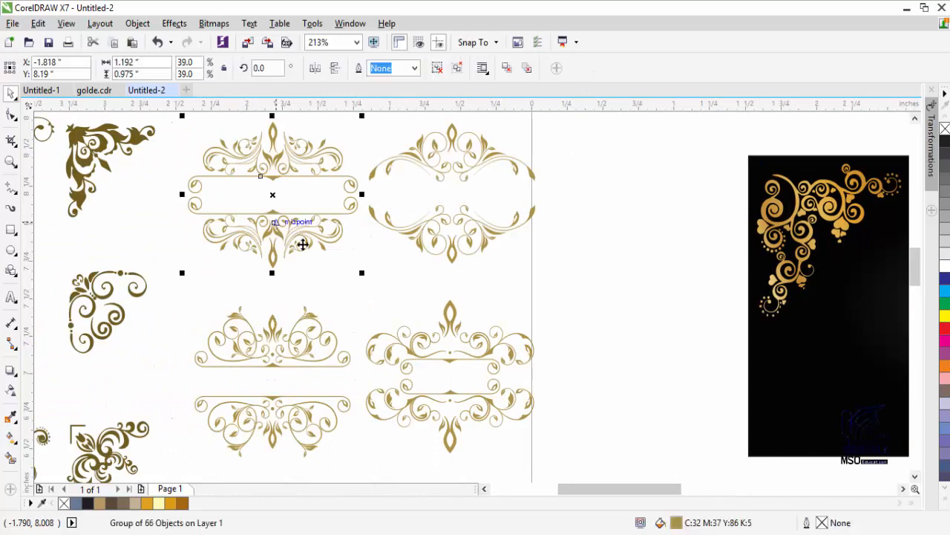
pyautogui.click(269, 342)
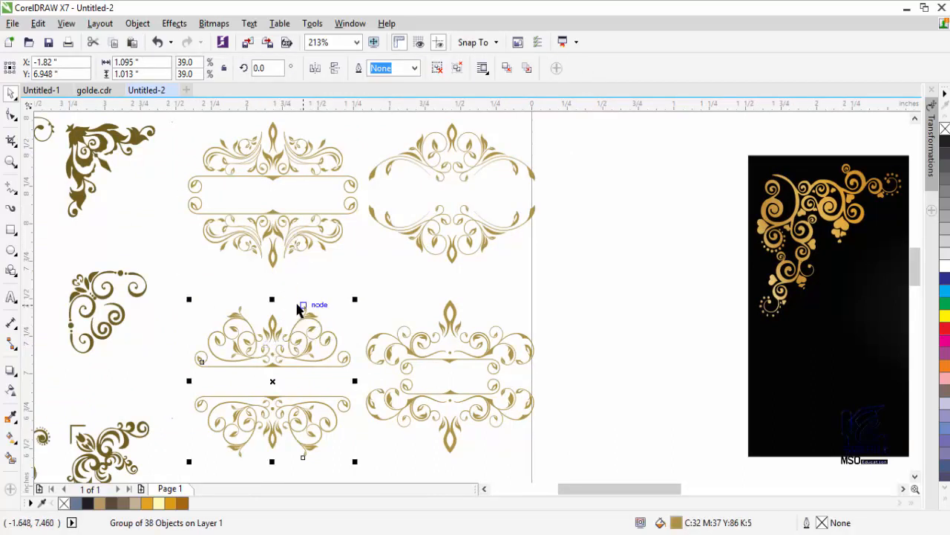
pyautogui.hotkey('ctrl', 'u')
pyautogui.click(346, 289)
pyautogui.click(277, 355)
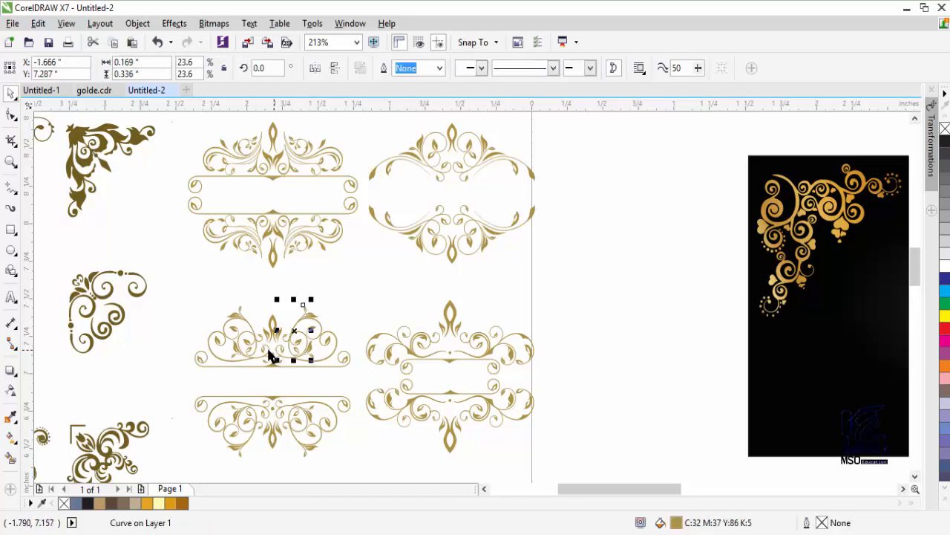
pyautogui.moveTo(367, 282); pyautogui.dragTo(252, 357)
pyautogui.moveTo(168, 382); pyautogui.dragTo(169, 381)
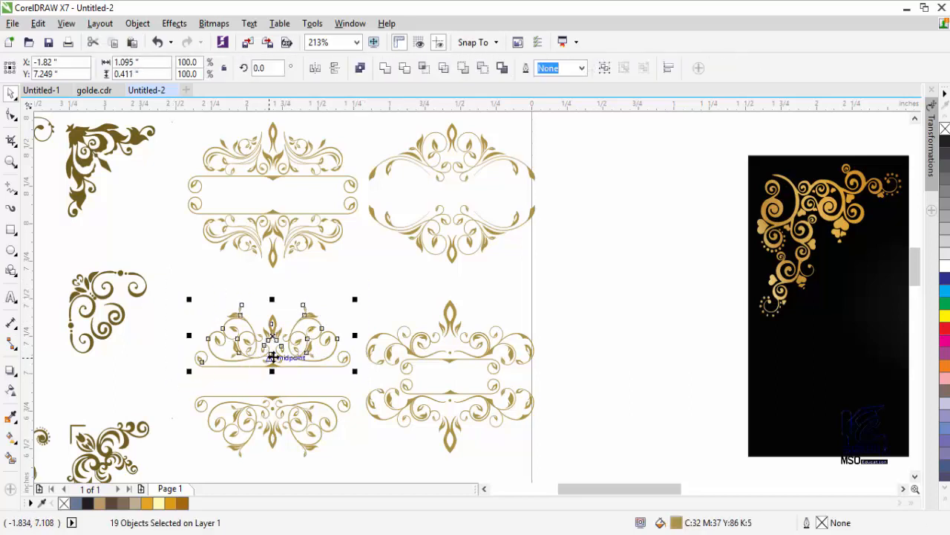
pyautogui.moveTo(272, 356); pyautogui.dragTo(656, 209)
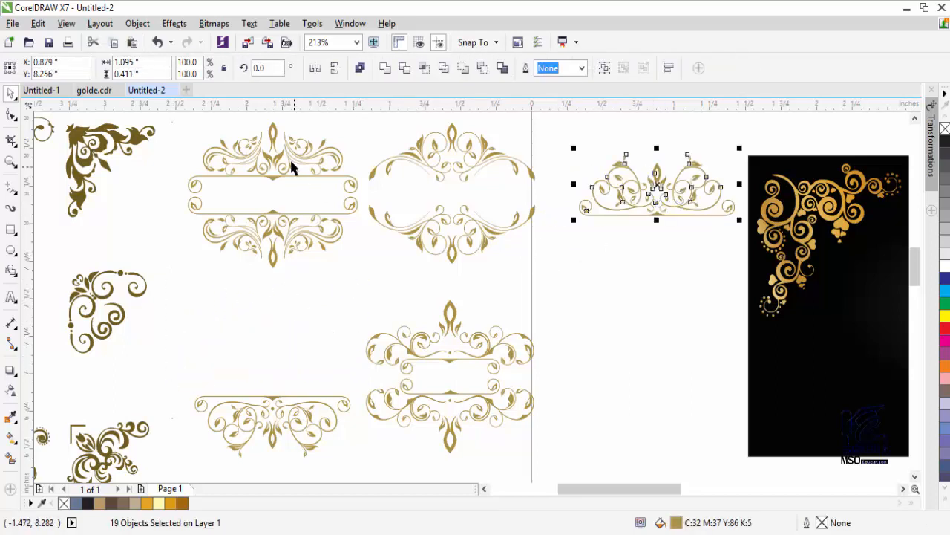
pyautogui.click(733, 138)
# - Marquee the upper ornament frame's top half and move it toward the card
pyautogui.click(915, 118)
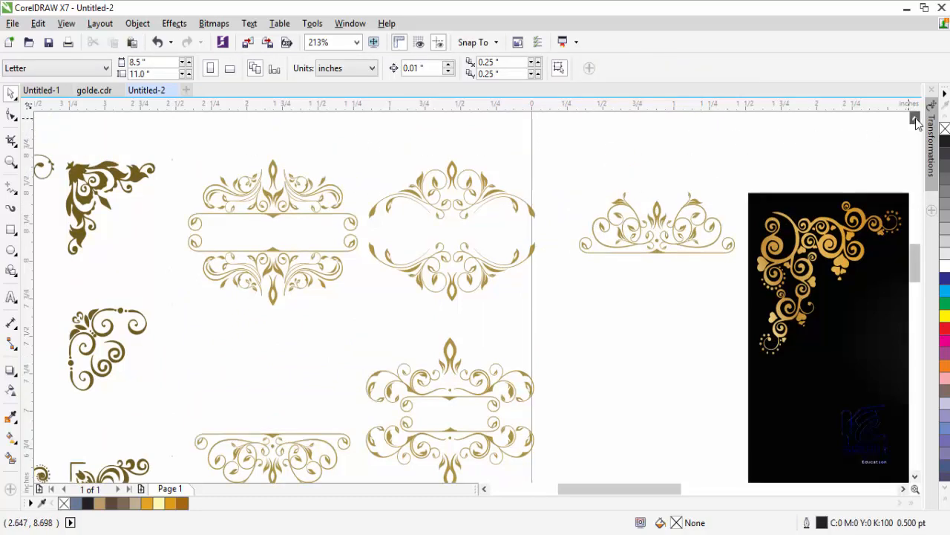
pyautogui.click(297, 230)
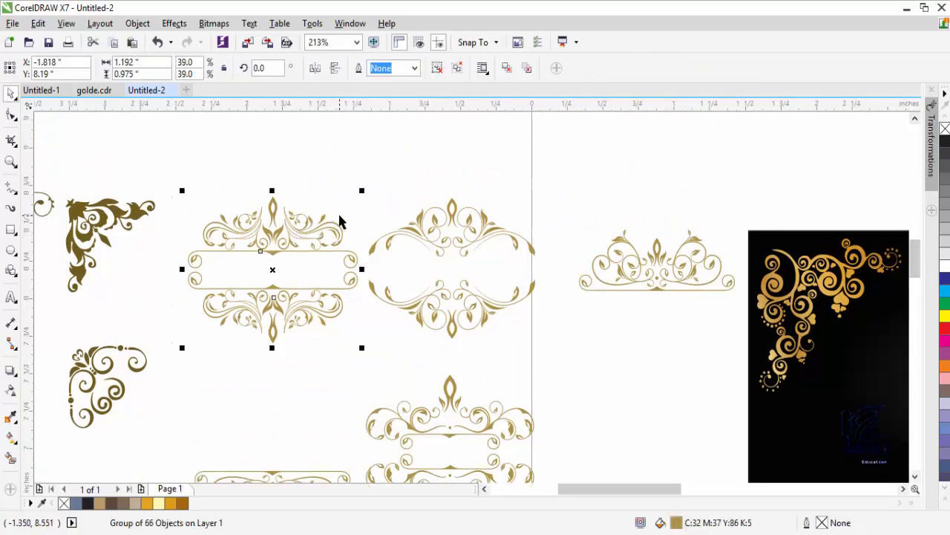
pyautogui.click(378, 157)
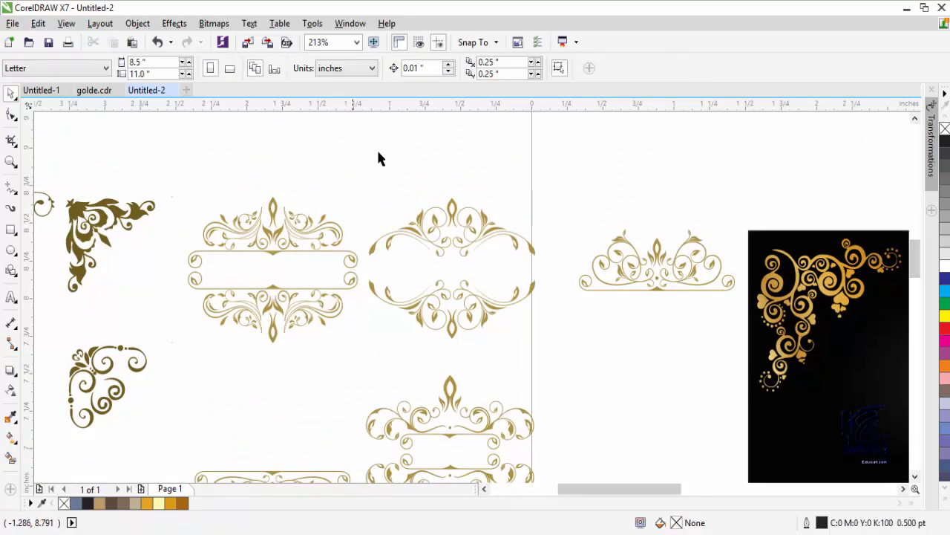
pyautogui.moveTo(167, 282); pyautogui.dragTo(166, 282)
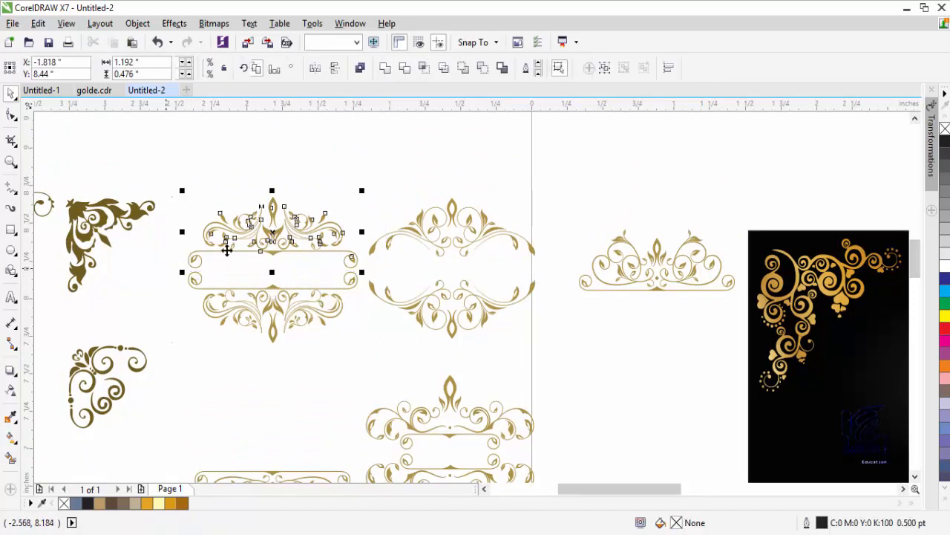
pyautogui.moveTo(278, 237); pyautogui.dragTo(782, 179)
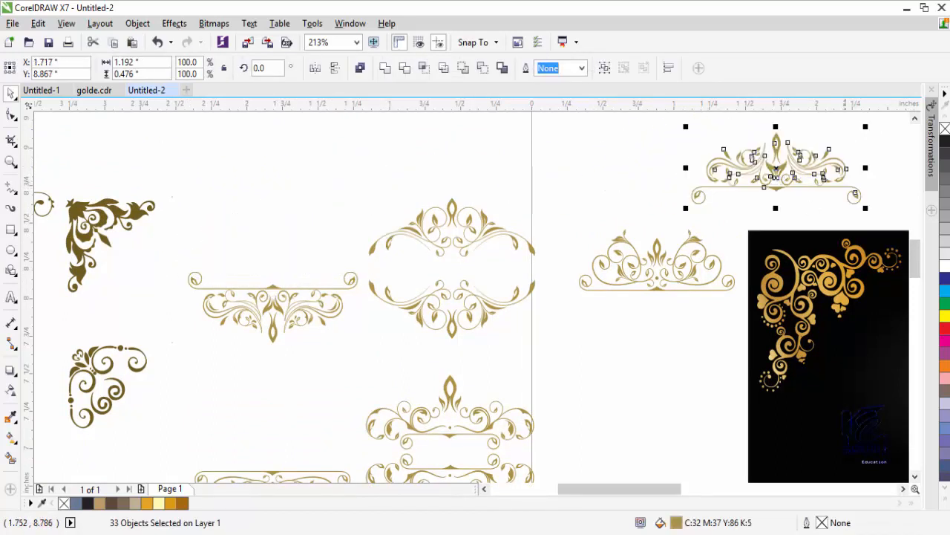
# - Move the other crown flourish up alongside the first one above the card
pyautogui.click(904, 490)
pyautogui.click(484, 490)
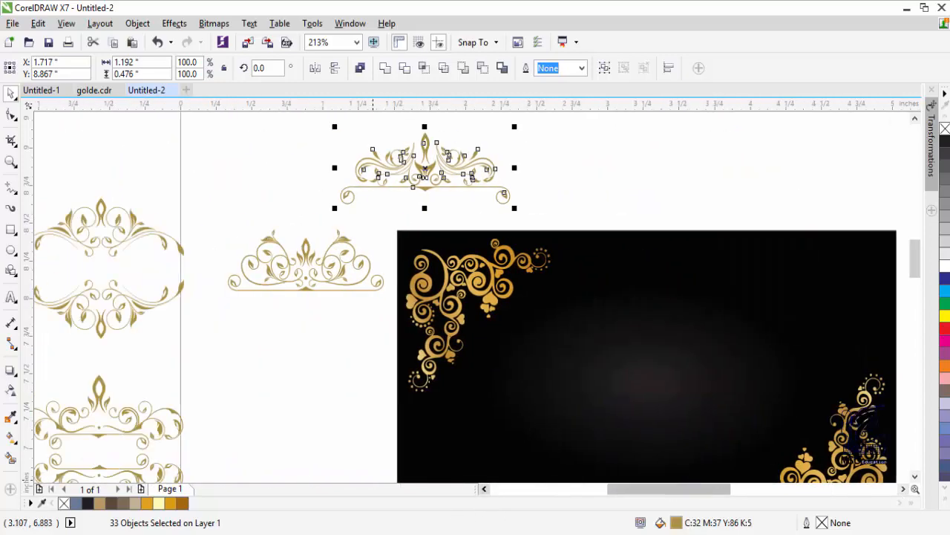
pyautogui.moveTo(426, 171); pyautogui.dragTo(739, 181)
pyautogui.click(327, 238)
pyautogui.moveTo(392, 212); pyautogui.dragTo(223, 297)
pyautogui.moveTo(306, 260); pyautogui.dragTo(572, 169)
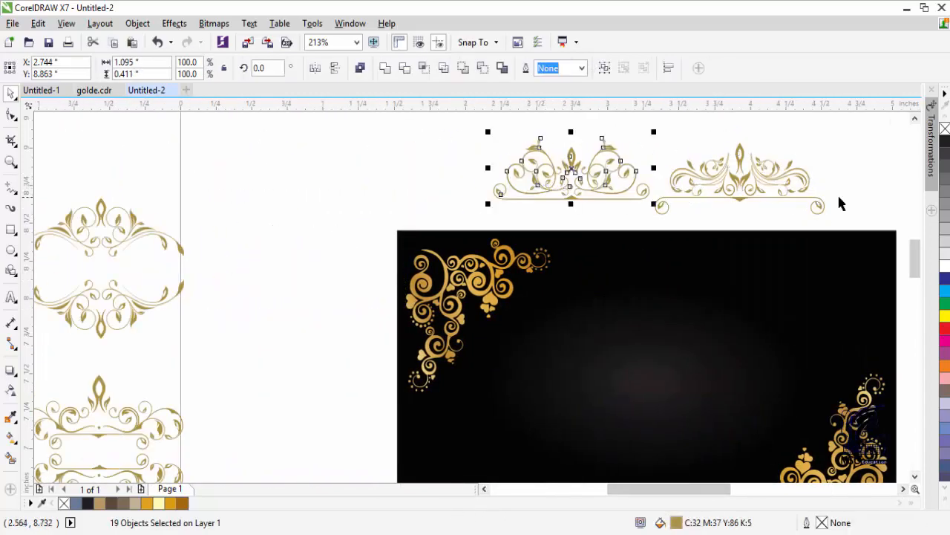
pyautogui.hscroll(3, 875, 450)
# - Scale the crown flourishes down
pyautogui.click(627, 178)
pyautogui.click(689, 171)
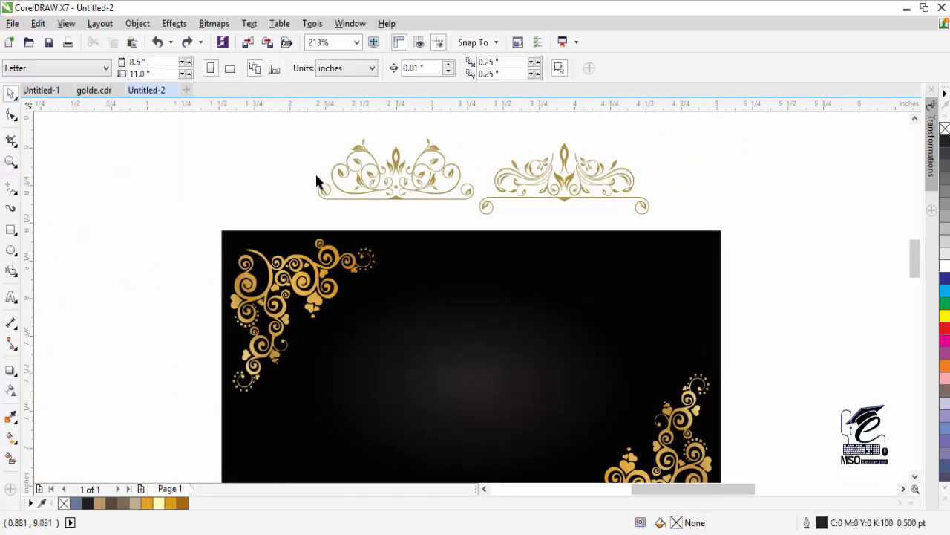
pyautogui.moveTo(679, 230); pyautogui.dragTo(679, 231)
pyautogui.moveTo(628, 141); pyautogui.dragTo(615, 182)
pyautogui.click(669, 200)
# - Arrange the two flourishes side by side above the card, shifting the left one further left
pyautogui.scroll(2, 676, 208)
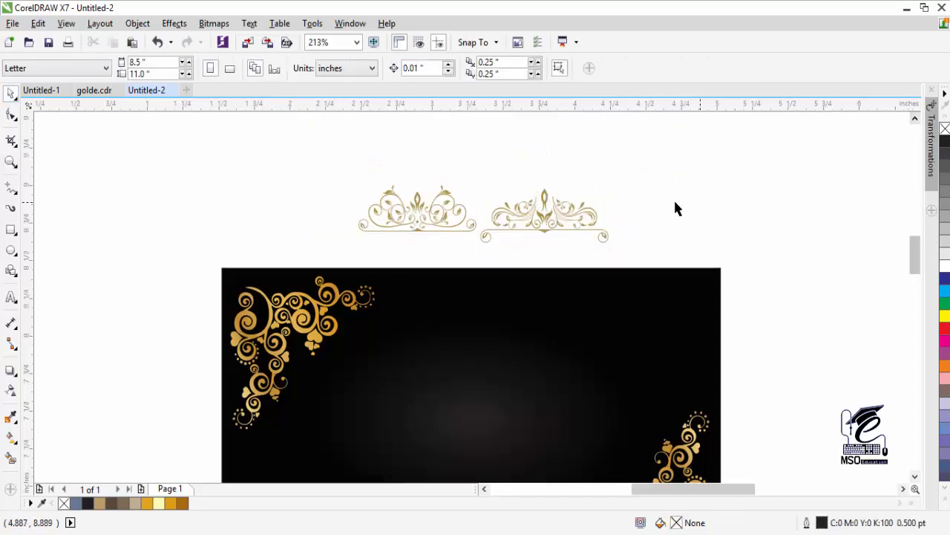
pyautogui.moveTo(546, 216); pyautogui.dragTo(630, 215)
pyautogui.click(483, 191)
pyautogui.moveTo(415, 212); pyautogui.dragTo(502, 212)
pyautogui.press('Escape')
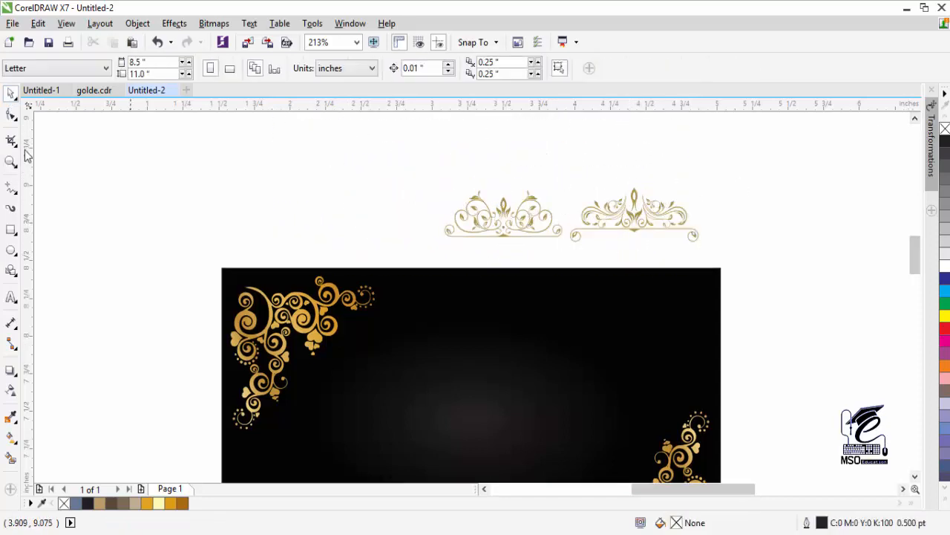
pyautogui.scroll(2, 586, 222)
pyautogui.scroll(-3, 362, 206)
pyautogui.click(349, 234)
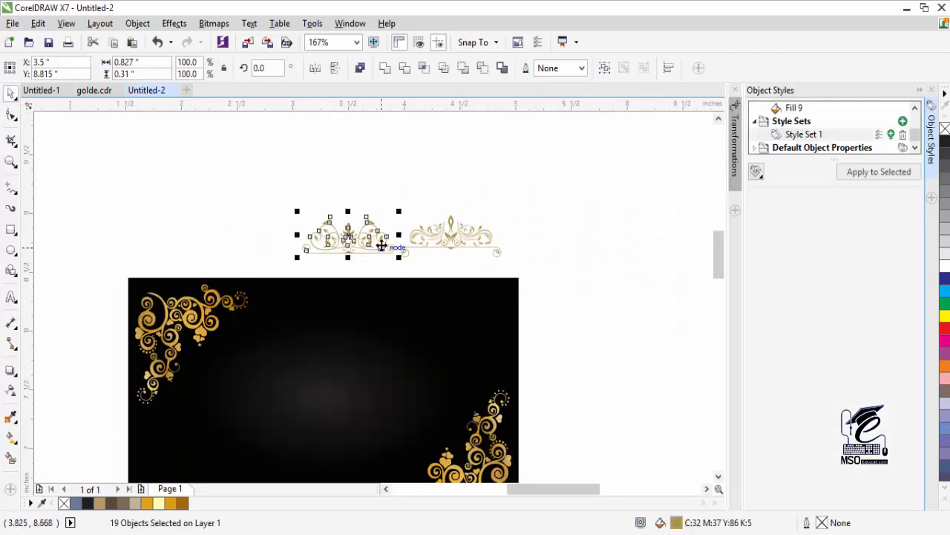
pyautogui.moveTo(386, 235); pyautogui.dragTo(231, 247)
# - Zoom toward the crown flourish and select one of its curves
pyautogui.hscroll(-3, 371, 297)
pyautogui.scroll(2, 52, 312)
pyautogui.press('z')
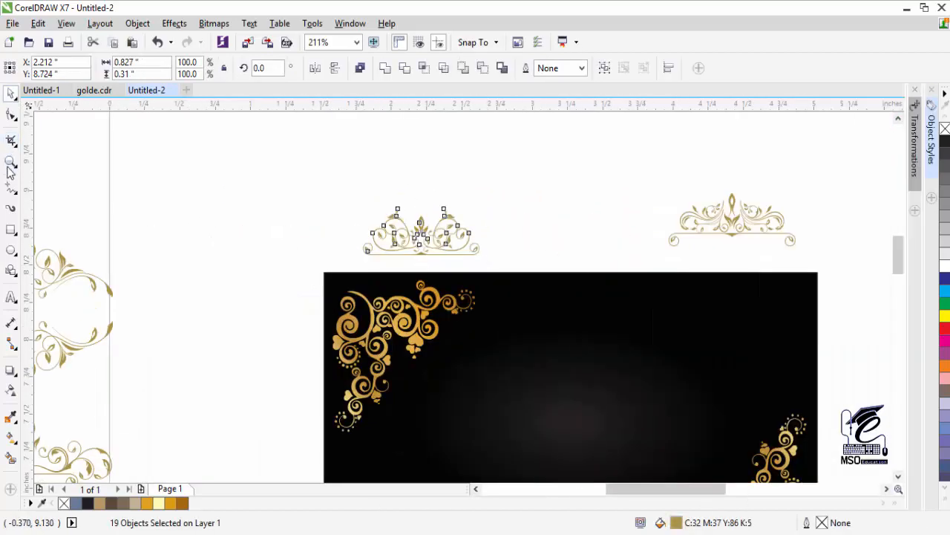
pyautogui.press('space')
pyautogui.click(168, 178)
pyautogui.click(540, 195)
pyautogui.click(569, 153)
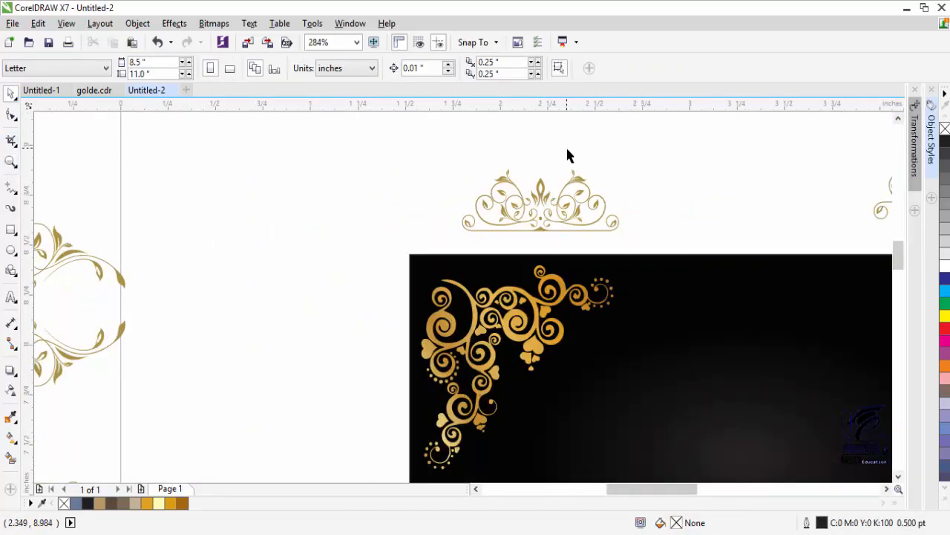
pyautogui.click(542, 190)
# - Marquee-select parts of the crown, ending with a single curve selected
pyautogui.moveTo(634, 150); pyautogui.dragTo(593, 211)
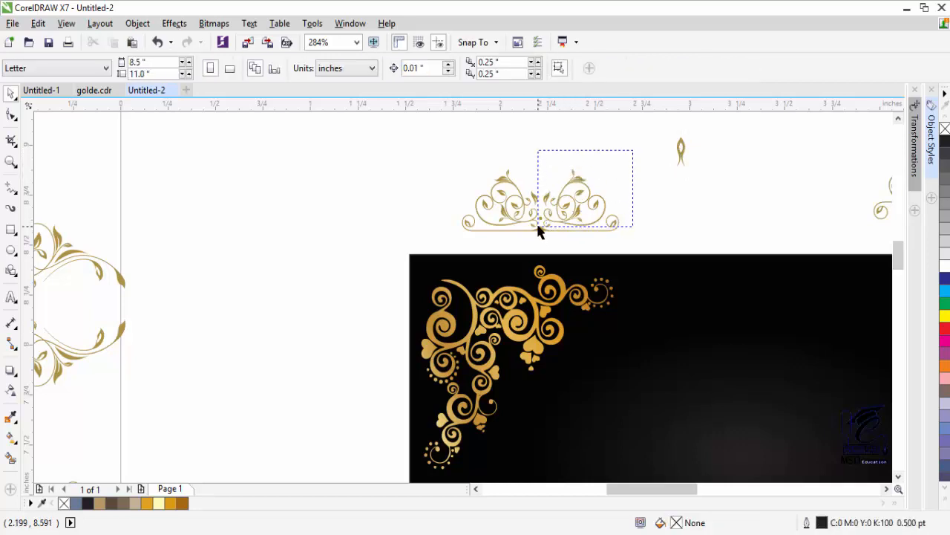
pyautogui.moveTo(540, 231); pyautogui.dragTo(537, 233)
pyautogui.click(656, 157)
pyautogui.moveTo(655, 157); pyautogui.dragTo(462, 236)
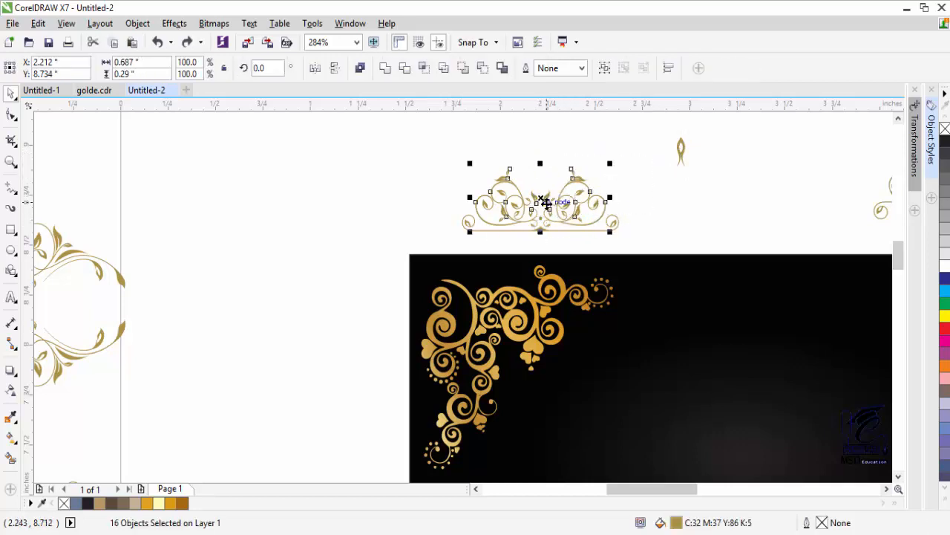
pyautogui.click(545, 163)
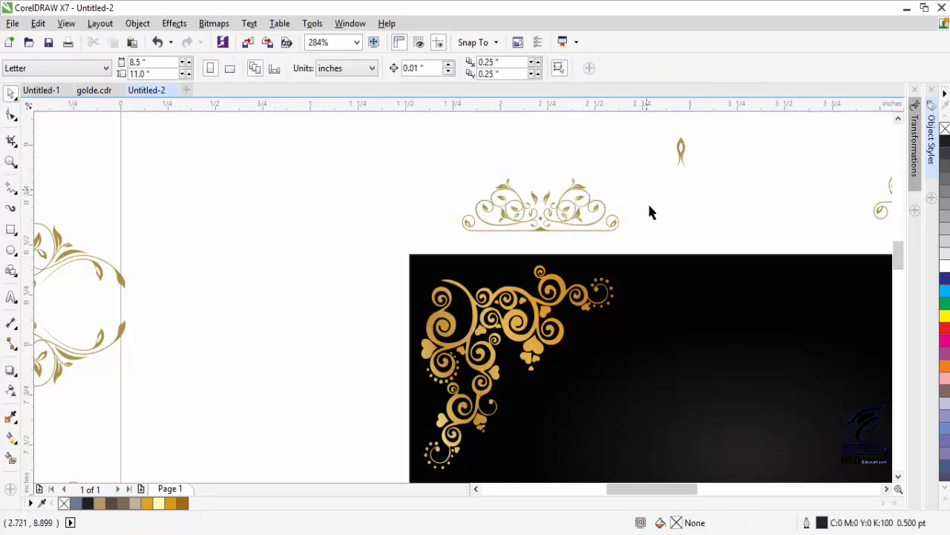
pyautogui.moveTo(656, 138); pyautogui.dragTo(450, 240)
pyautogui.click(468, 242)
pyautogui.click(578, 209)
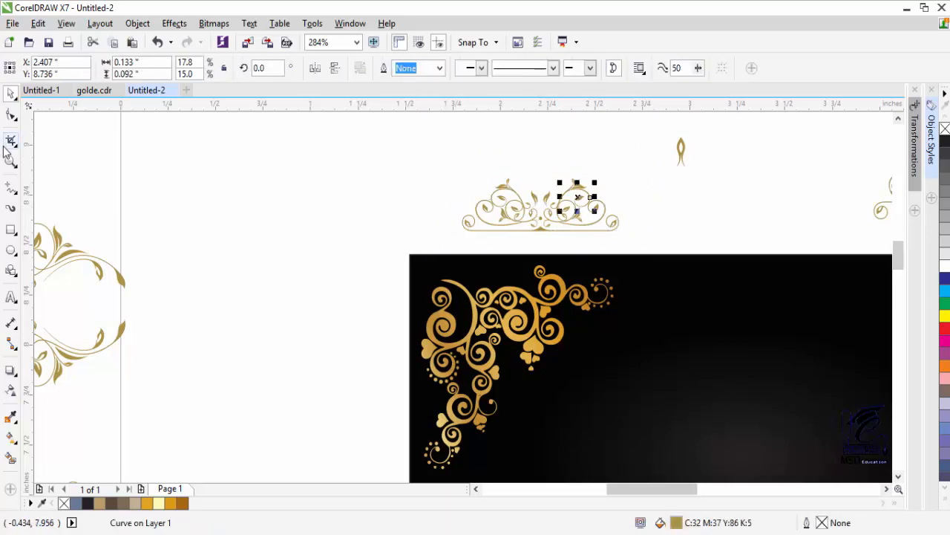
# - Zoom in on the crown and select its left piece with the Interactive Fill tool
pyautogui.click(11, 161)
pyautogui.moveTo(371, 152); pyautogui.dragTo(653, 481)
pyautogui.click(12, 439)
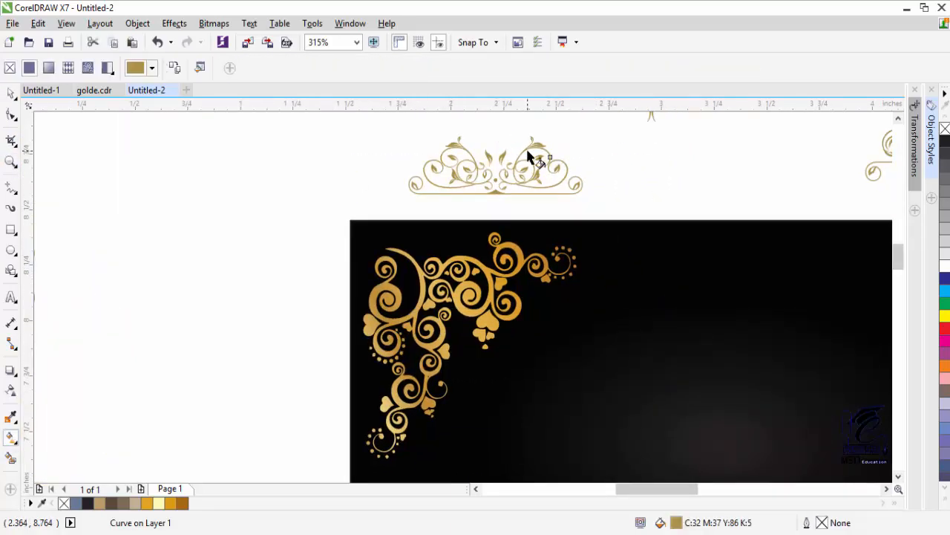
pyautogui.click(12, 97)
pyautogui.click(12, 438)
pyautogui.press('space')
pyautogui.click(429, 161)
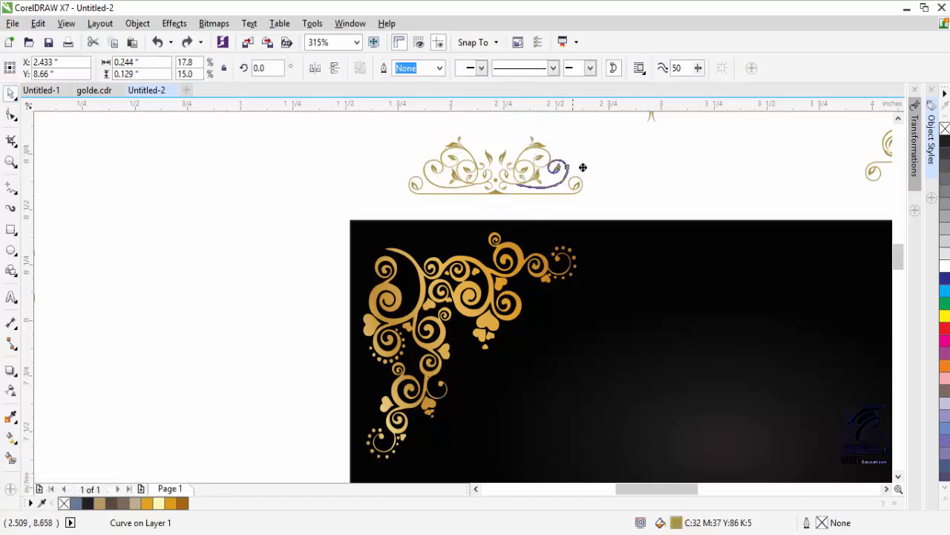
pyautogui.click(11, 439)
# - Apply a fountain fill to the crown piece with gold sampled from the corner flourish
pyautogui.moveTo(532, 178); pyautogui.dragTo(590, 162)
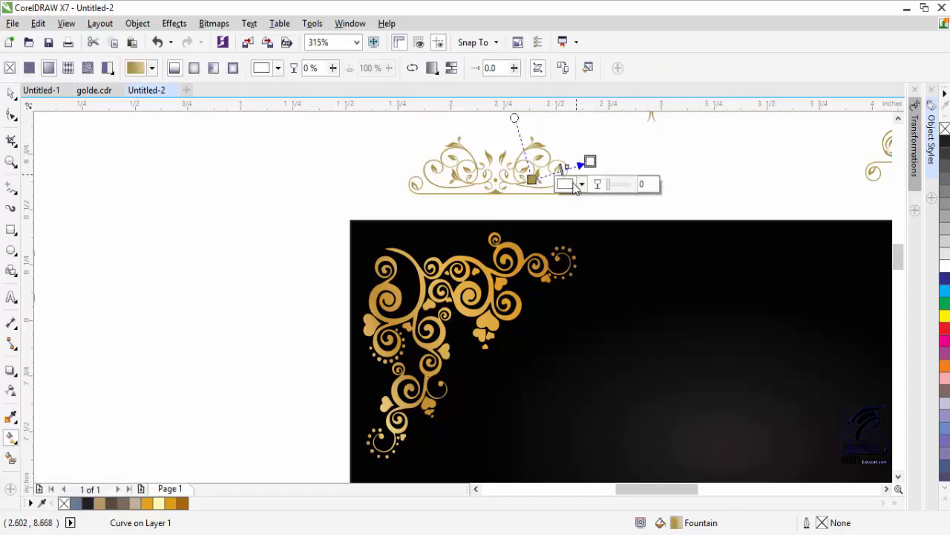
pyautogui.click(575, 187)
pyautogui.click(632, 237)
pyautogui.click(584, 257)
pyautogui.click(611, 214)
pyautogui.click(513, 268)
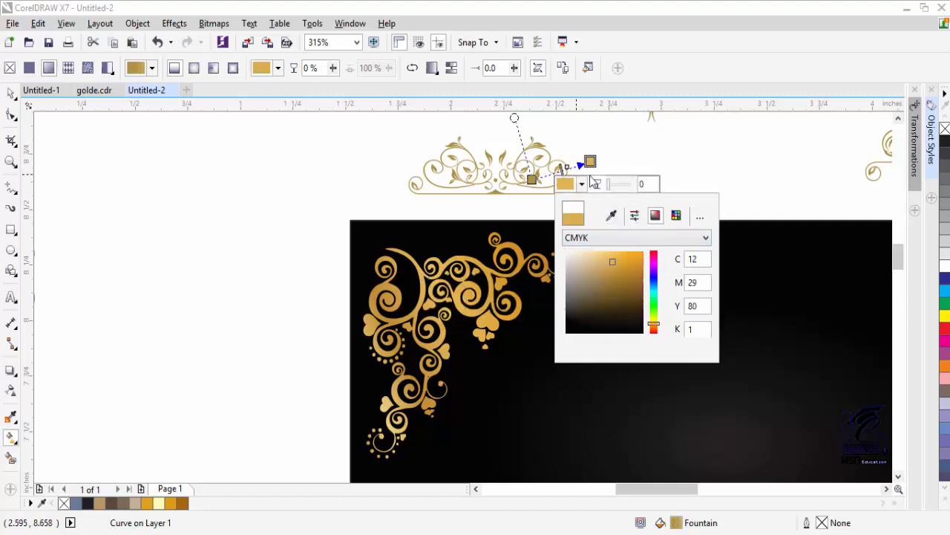
pyautogui.moveTo(590, 162); pyautogui.dragTo(542, 147)
pyautogui.moveTo(532, 179); pyautogui.dragTo(471, 201)
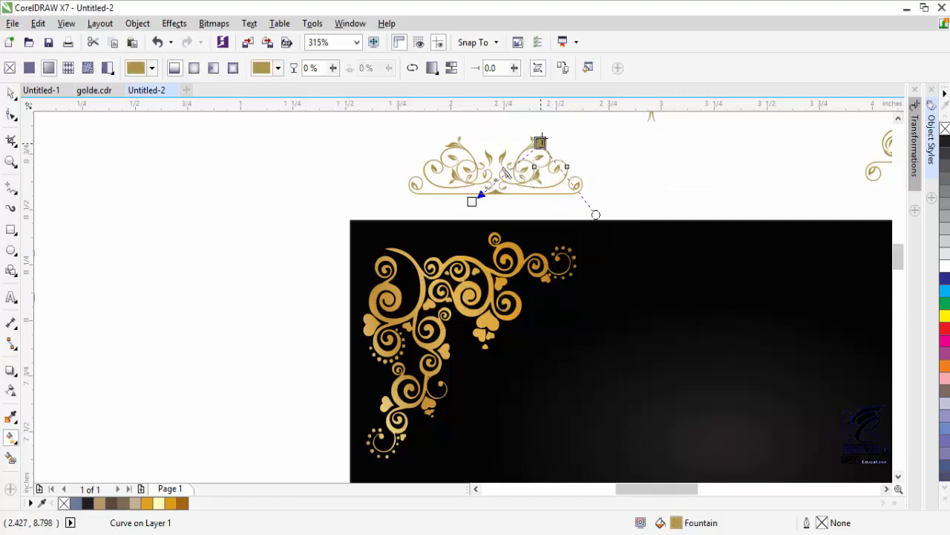
# - Sample the corner flourish's gold into the gradient's start point as well
pyautogui.click(472, 201)
pyautogui.click(482, 223)
pyautogui.click(538, 277)
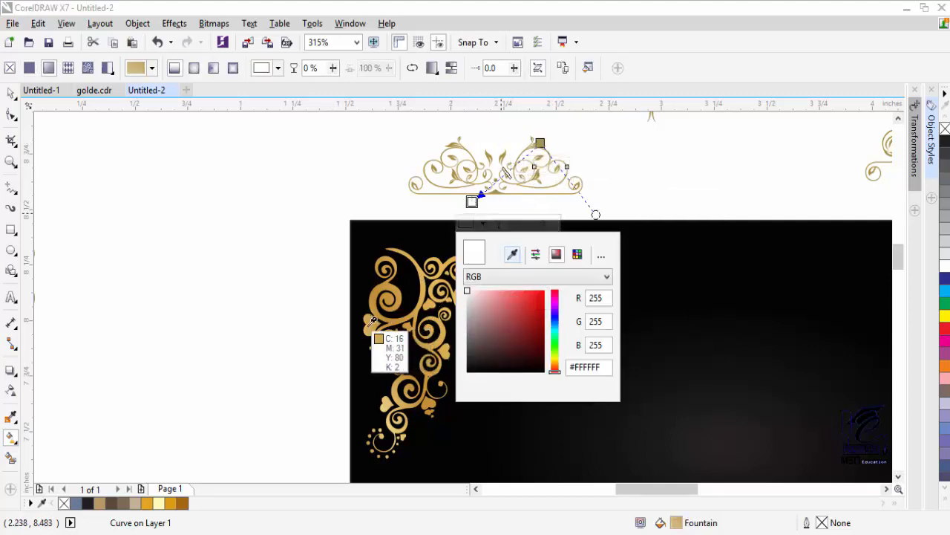
pyautogui.click(527, 295)
pyautogui.click(512, 232)
pyautogui.click(460, 182)
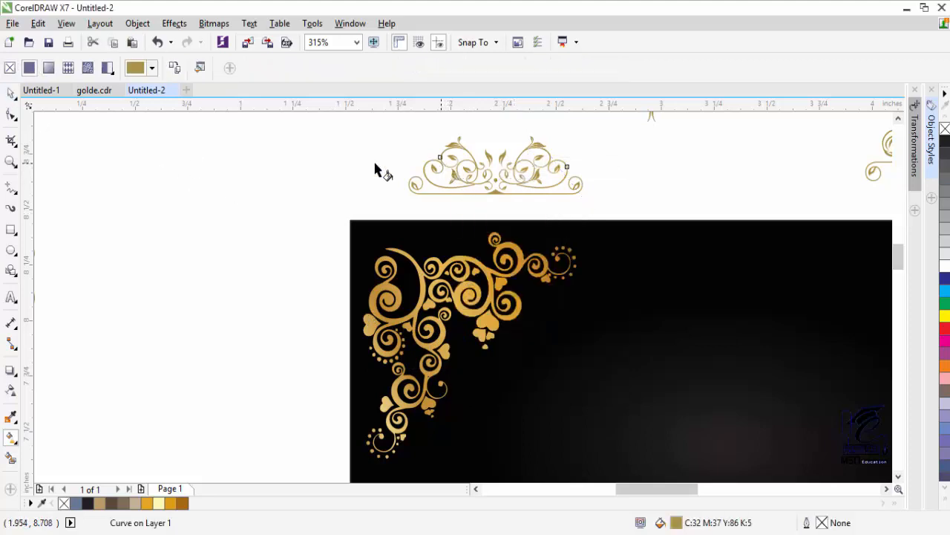
# - Marquee-select all crown pieces and group them with Ctrl+G
pyautogui.press('space')
pyautogui.moveTo(346, 121); pyautogui.dragTo(611, 220)
pyautogui.hotkey('ctrl', 'g')
# - Resample gold into the group's gradient start and drag the crown onto the card's upper right
pyautogui.click(478, 182)
pyautogui.click(11, 438)
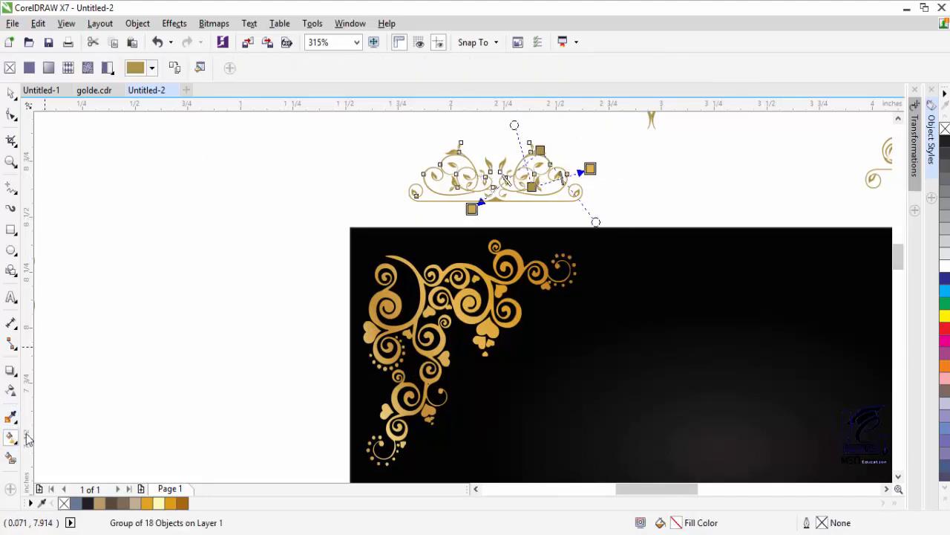
pyautogui.click(482, 230)
pyautogui.click(518, 263)
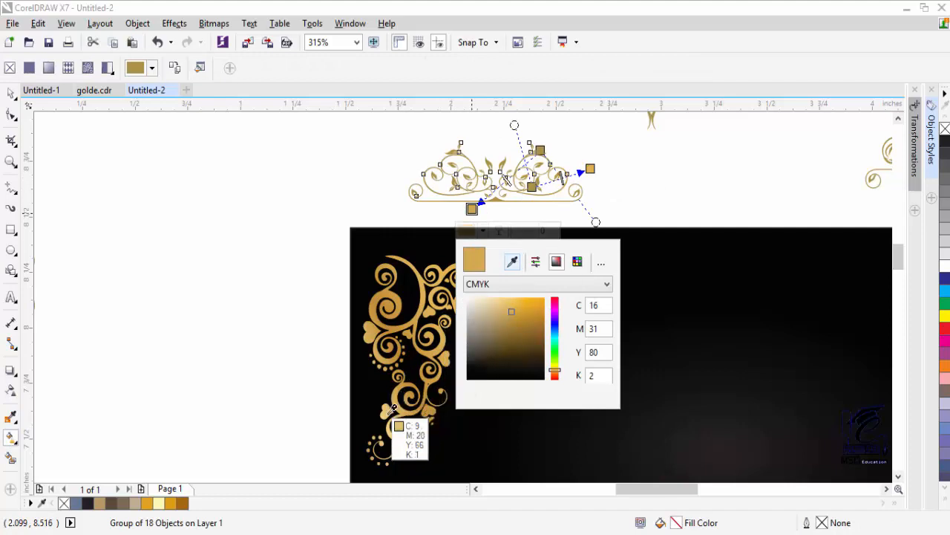
pyautogui.click(398, 430)
pyautogui.click(10, 92)
pyautogui.moveTo(371, 121); pyautogui.dragTo(601, 215)
pyautogui.moveTo(495, 178); pyautogui.dragTo(767, 279)
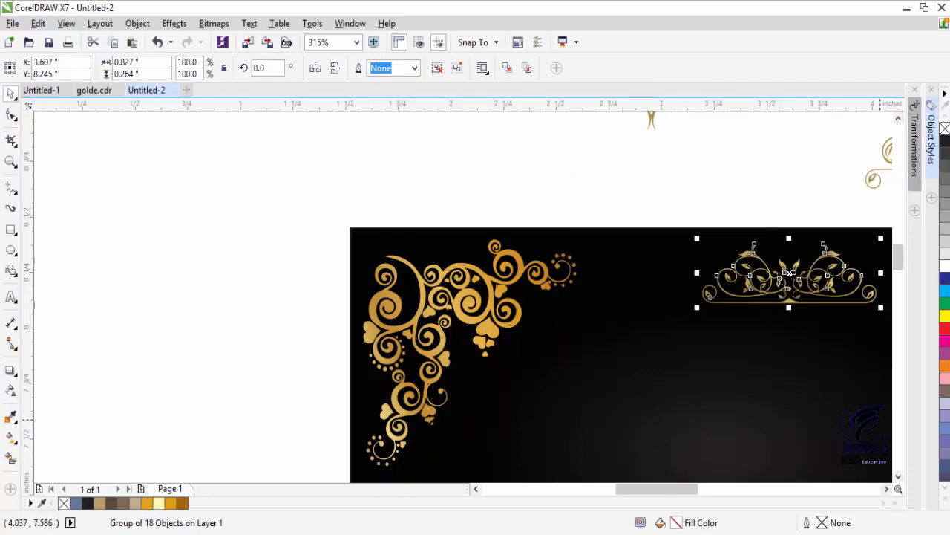
# - Shrink the crown and place it near the card's top right
pyautogui.hscroll(5, 767, 279)
pyautogui.moveTo(456, 308); pyautogui.dragTo(406, 289)
pyautogui.moveTo(361, 278); pyautogui.dragTo(545, 261)
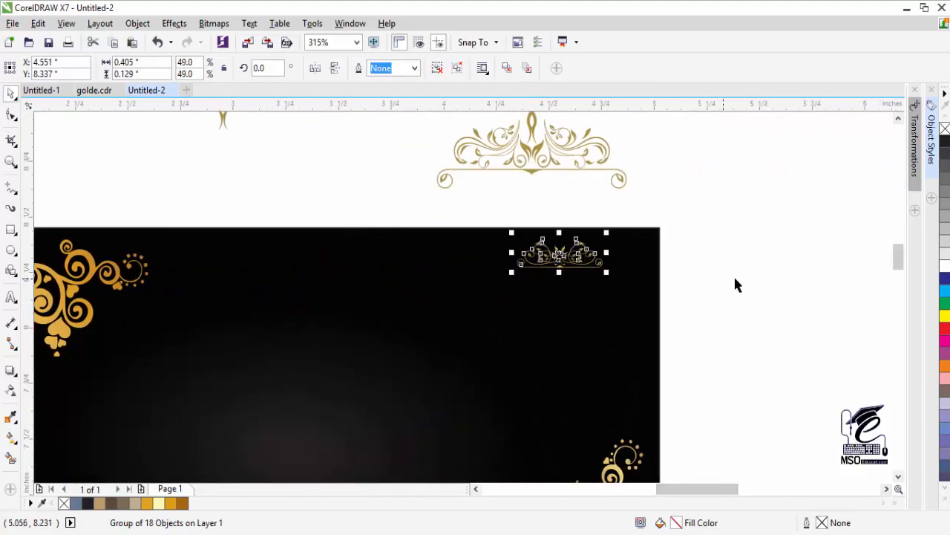
pyautogui.click(733, 274)
# - Duplicate the crown, mirror the copy vertically, and nudge it down below the original
pyautogui.click(512, 268)
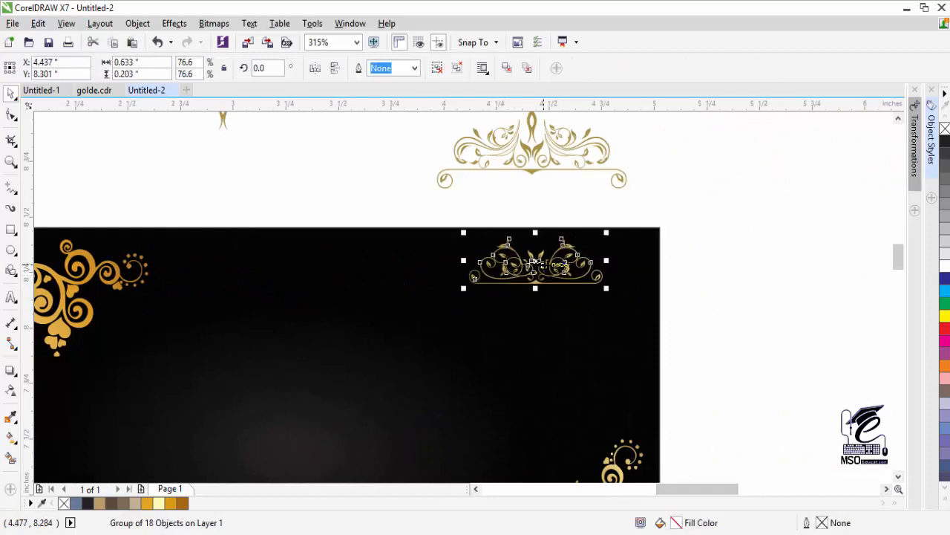
pyautogui.hotkey('ctrl', 'c')
pyautogui.hotkey('ctrl', 'v')
pyautogui.click(334, 68)
pyautogui.press('Down')
pyautogui.press('Down')
pyautogui.press('Down')
pyautogui.press('Down')
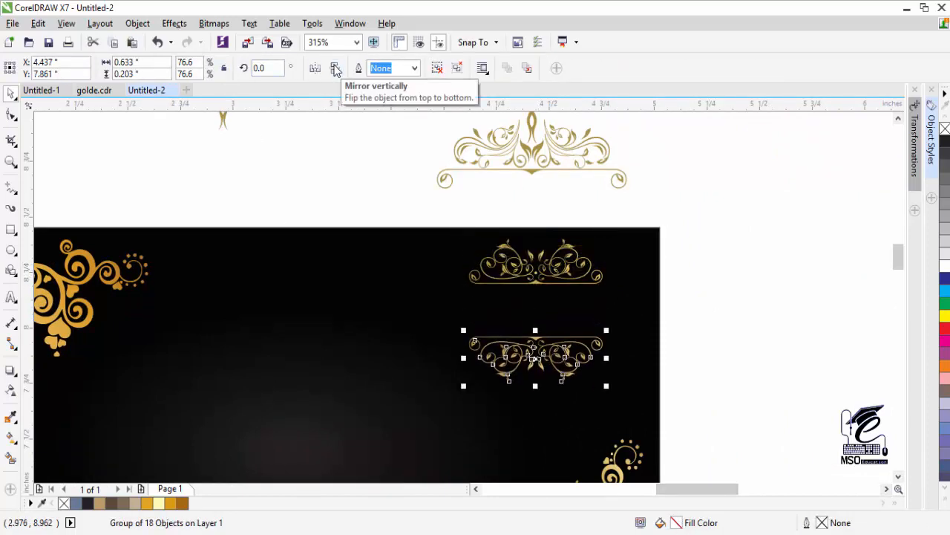
# - Enlarge both crowns proportionally, undoing an accidental sideways stretch
pyautogui.keyDown('shift'); pyautogui.click(499, 283); pyautogui.keyUp('shift')
pyautogui.click(503, 286)
pyautogui.click(507, 283)
pyautogui.keyDown('shift'); pyautogui.click(527, 337); pyautogui.keyUp('shift')
pyautogui.moveTo(463, 309); pyautogui.dragTo(410, 313)
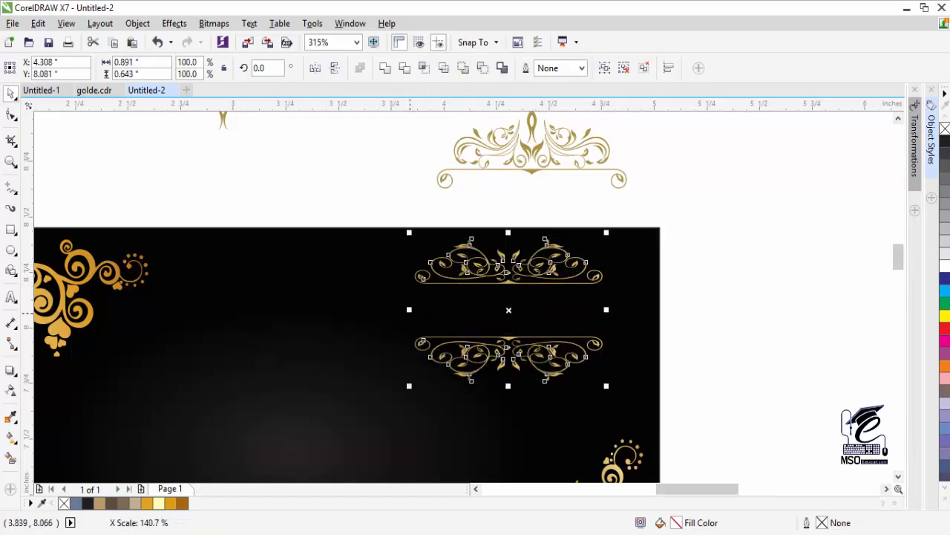
pyautogui.hotkey('ctrl', 'z')
pyautogui.moveTo(465, 386); pyautogui.dragTo(449, 400)
# - Zoom out to view the whole card
pyautogui.press('Escape')
pyautogui.click(10, 162)
pyautogui.press('F3')
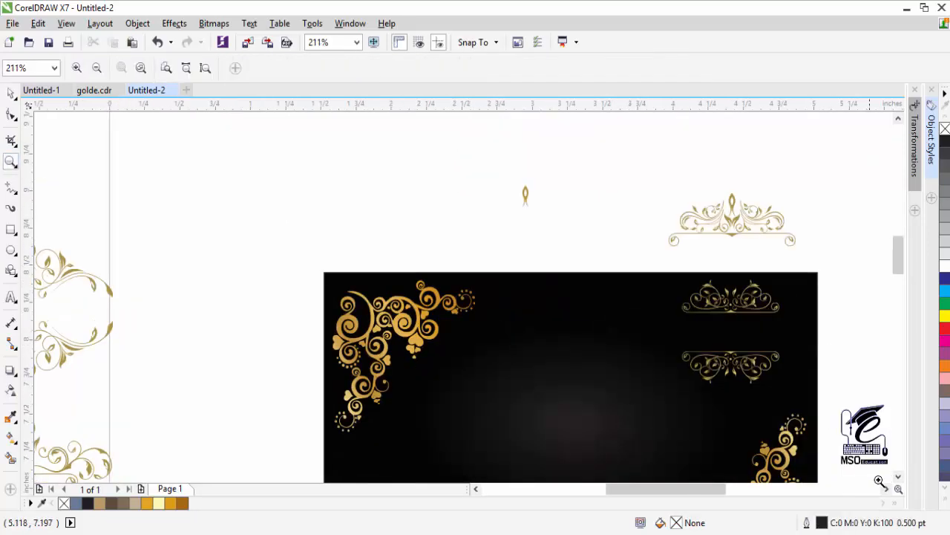
pyautogui.click(899, 476)
pyautogui.click(899, 476)
pyautogui.click(10, 94)
pyautogui.click(887, 489)
pyautogui.click(887, 488)
pyautogui.click(899, 476)
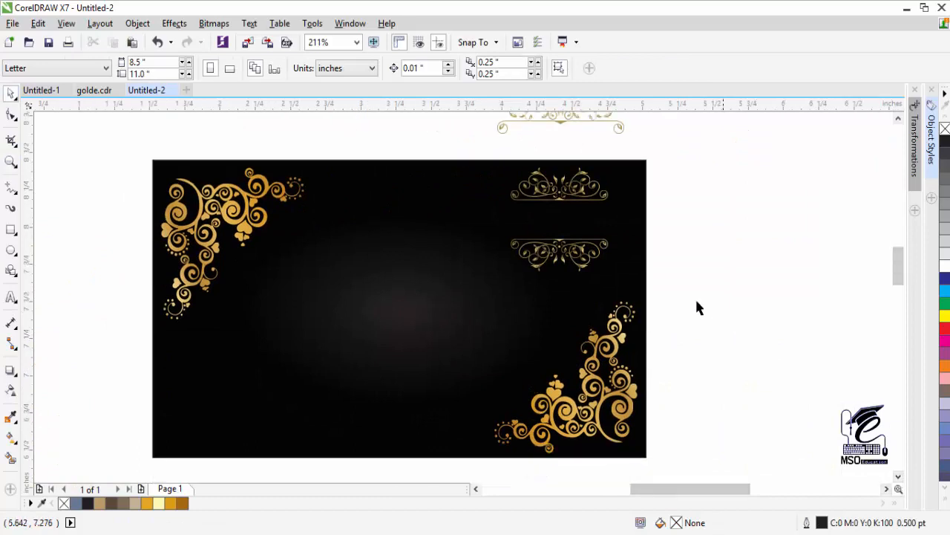
# - Shift both crowns slightly left and down, then nudge the flipped crown lower
pyautogui.moveTo(698, 307); pyautogui.dragTo(505, 157)
pyautogui.moveTo(560, 186); pyautogui.dragTo(535, 197)
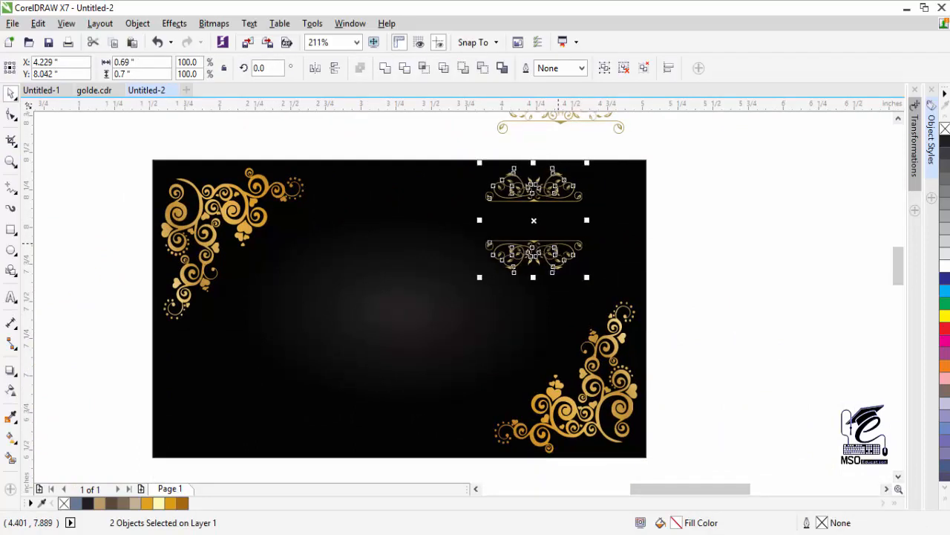
pyautogui.click(731, 258)
pyautogui.click(511, 266)
pyautogui.press('Down')
pyautogui.press('Escape')
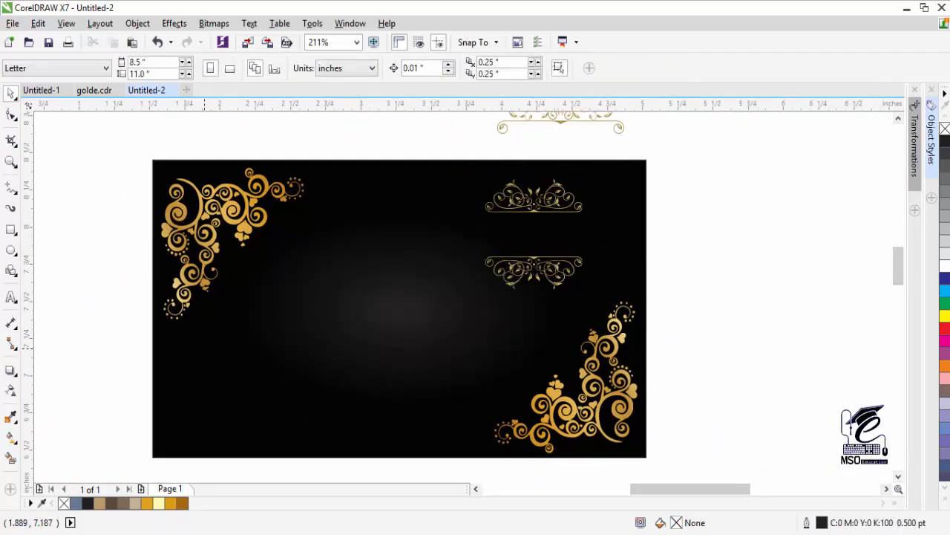
pyautogui.click(14, 376)
# - Draw a thin rectangle from the top-left flourish to the upper crown
pyautogui.click(15, 421)
pyautogui.click(15, 234)
pyautogui.click(56, 227)
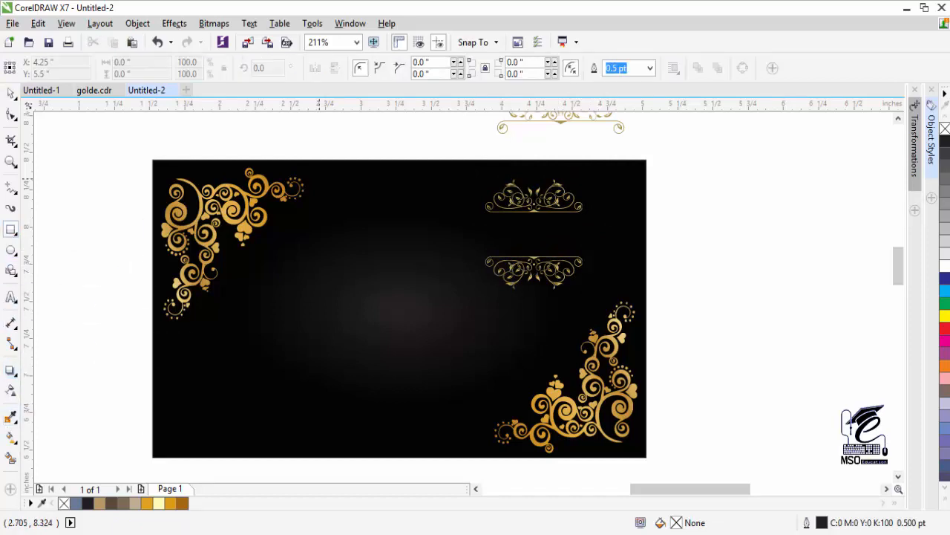
pyautogui.moveTo(303, 184); pyautogui.dragTo(479, 188)
# - Give the bar a gradient fill whose start colour is sampled from the corner flourish's gold
pyautogui.click(12, 439)
pyautogui.click(319, 185)
pyautogui.click(282, 208)
pyautogui.click(322, 238)
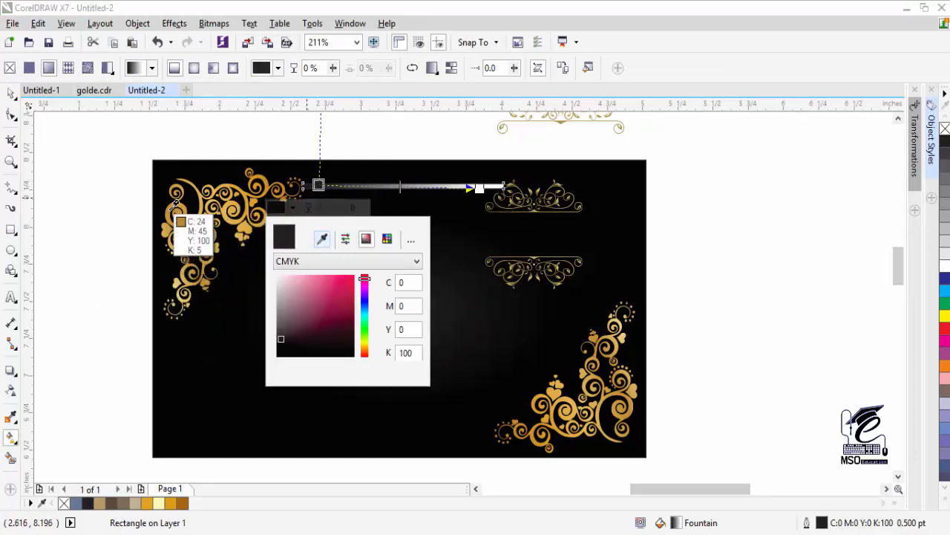
pyautogui.click(175, 203)
# - Add a middle gradient node and sample ornament gold for the middle and end nodes
pyautogui.doubleClick(387, 186)
pyautogui.click(361, 208)
pyautogui.click(392, 240)
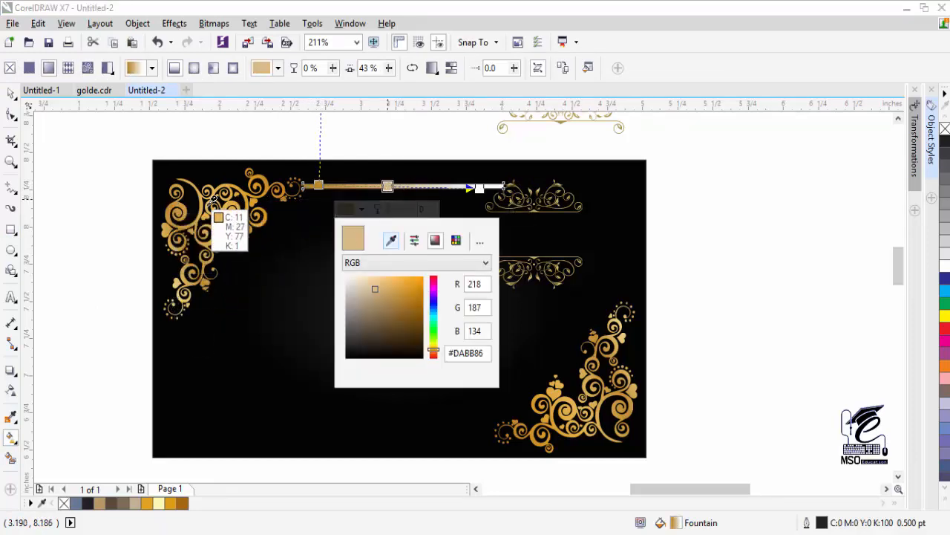
pyautogui.click(213, 196)
pyautogui.click(479, 188)
pyautogui.click(454, 211)
pyautogui.click(483, 243)
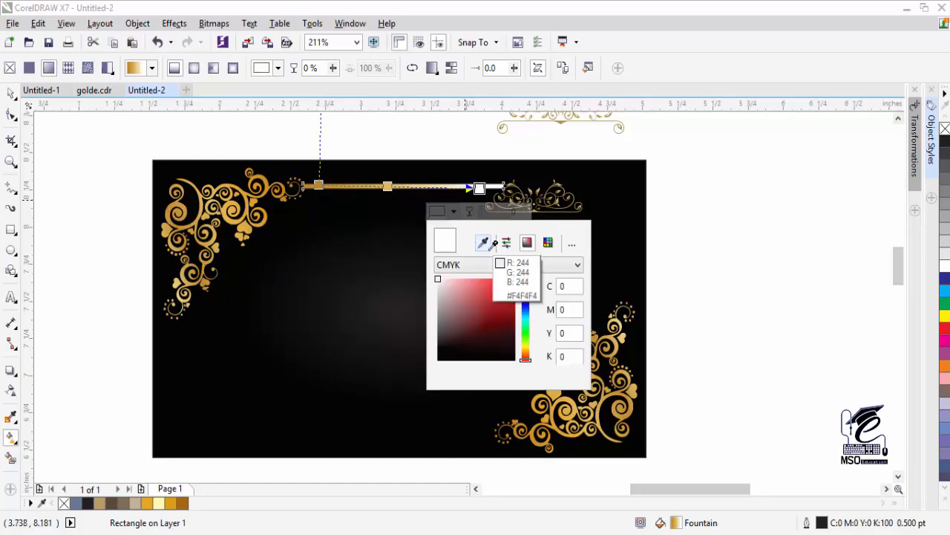
pyautogui.click(271, 173)
pyautogui.click(11, 93)
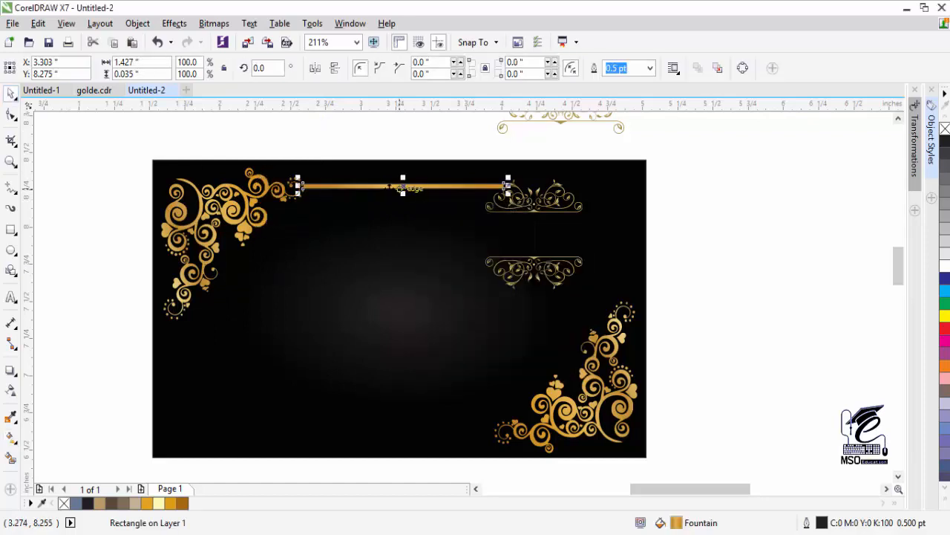
# - Remove the bar's outline, halve its height and pull its ends in to the flourish and crown
pyautogui.click(11, 164)
pyautogui.click(391, 193)
pyautogui.click(11, 93)
pyautogui.rightClick(64, 503)
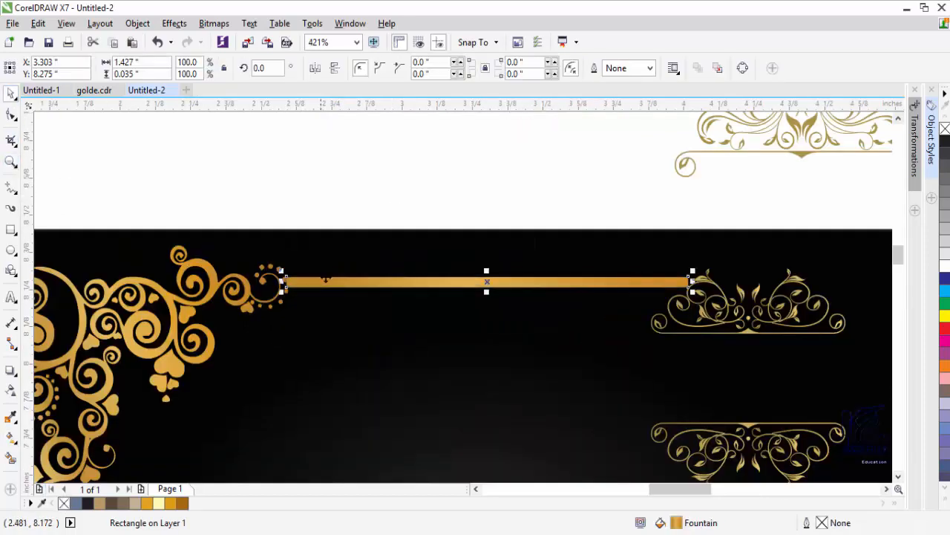
pyautogui.moveTo(487, 292); pyautogui.dragTo(487, 283)
pyautogui.click(485, 215)
pyautogui.click(312, 280)
pyautogui.moveTo(282, 281); pyautogui.dragTo(297, 281)
pyautogui.click(460, 183)
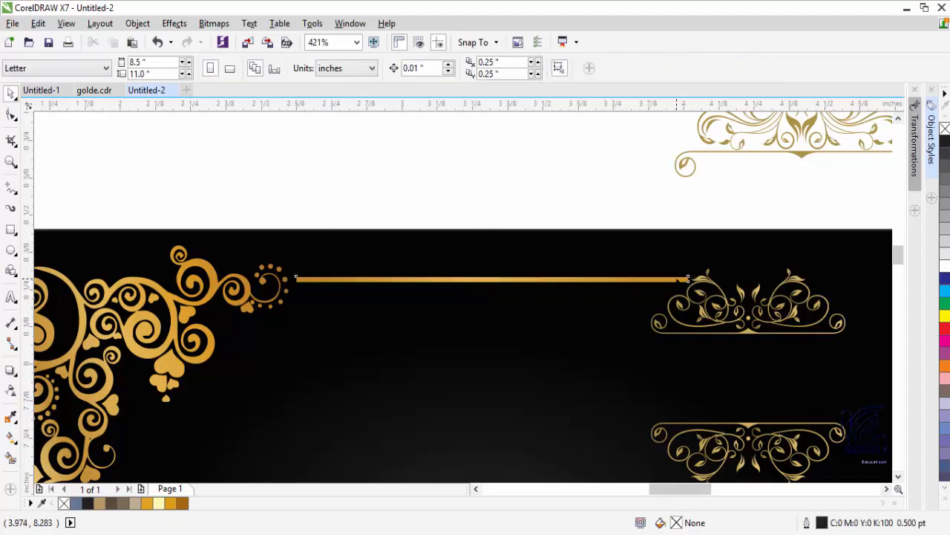
pyautogui.click(677, 280)
pyautogui.moveTo(693, 280); pyautogui.dragTo(680, 281)
pyautogui.click(587, 197)
# - Try an elliptical gradient on the bar with a node sampled from the flourish gold
pyautogui.click(529, 280)
pyautogui.click(11, 438)
pyautogui.click(194, 69)
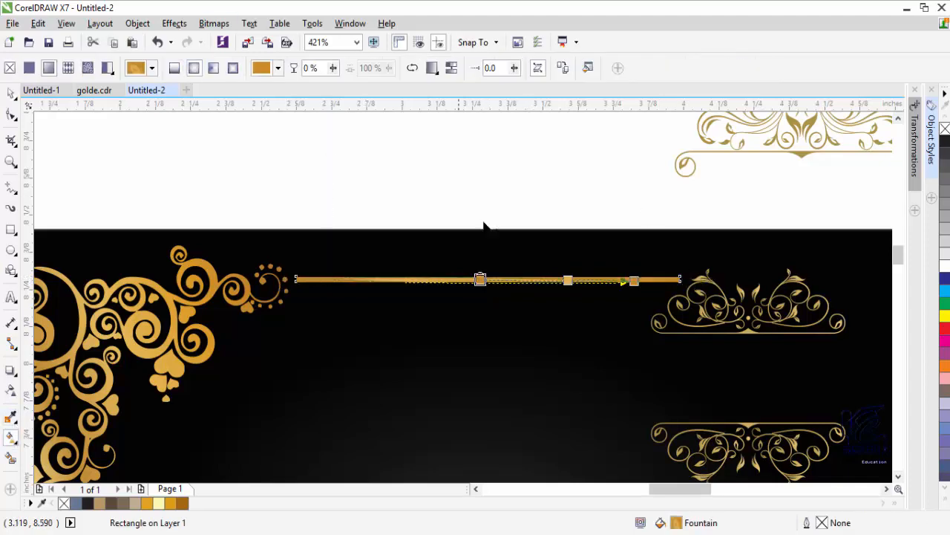
pyautogui.click(455, 302)
pyautogui.click(461, 375)
pyautogui.click(484, 334)
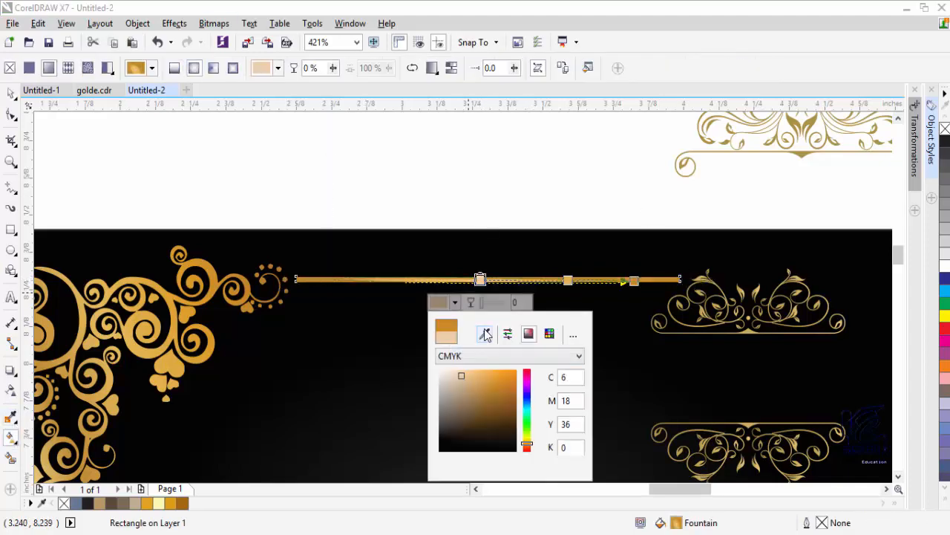
pyautogui.click(103, 309)
pyautogui.click(597, 281)
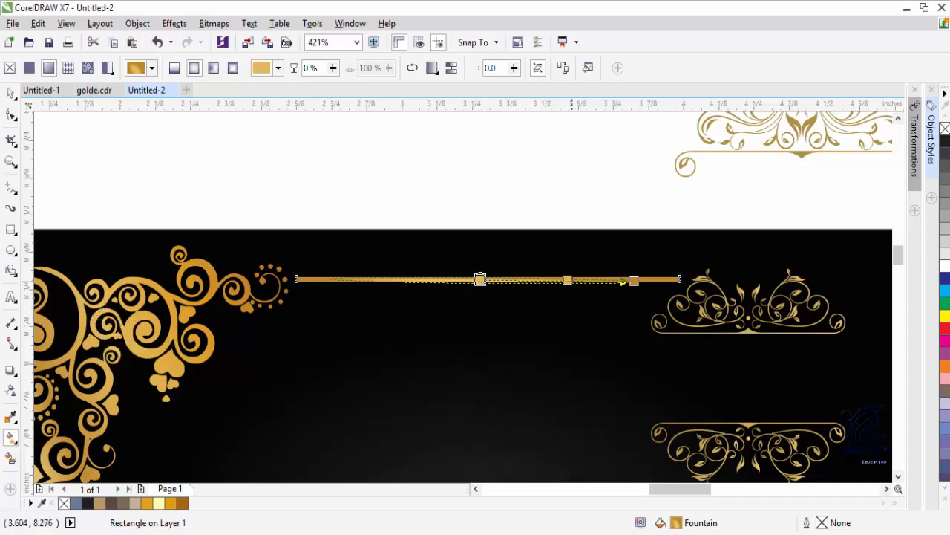
# - Experiment with the elliptical gradient's points, then undo back to the linear gradient
pyautogui.hotkey('ctrl', 'z')
pyautogui.hotkey('ctrl', 'z')
pyautogui.hotkey('ctrl', 'z')
pyautogui.hotkey('ctrl', 'z')
pyautogui.click(191, 69)
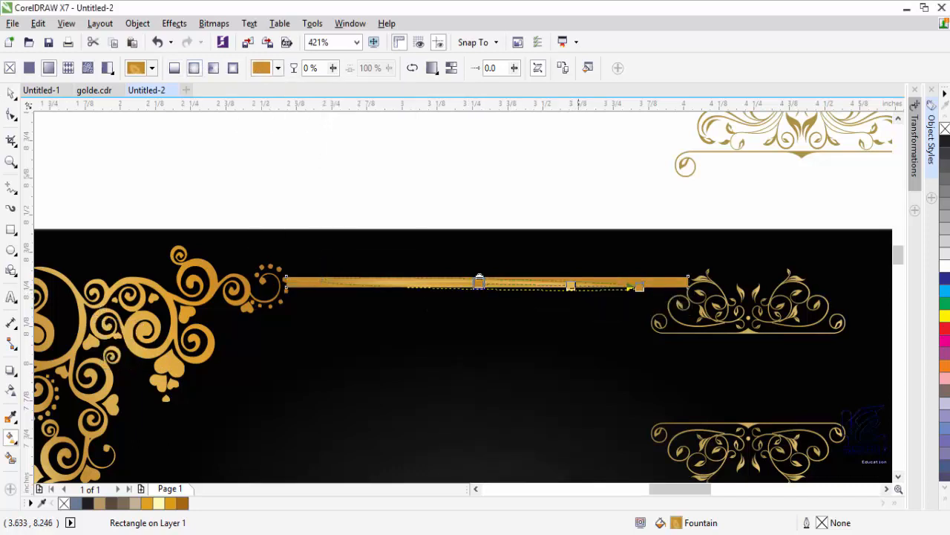
pyautogui.click(577, 285)
pyautogui.click(479, 280)
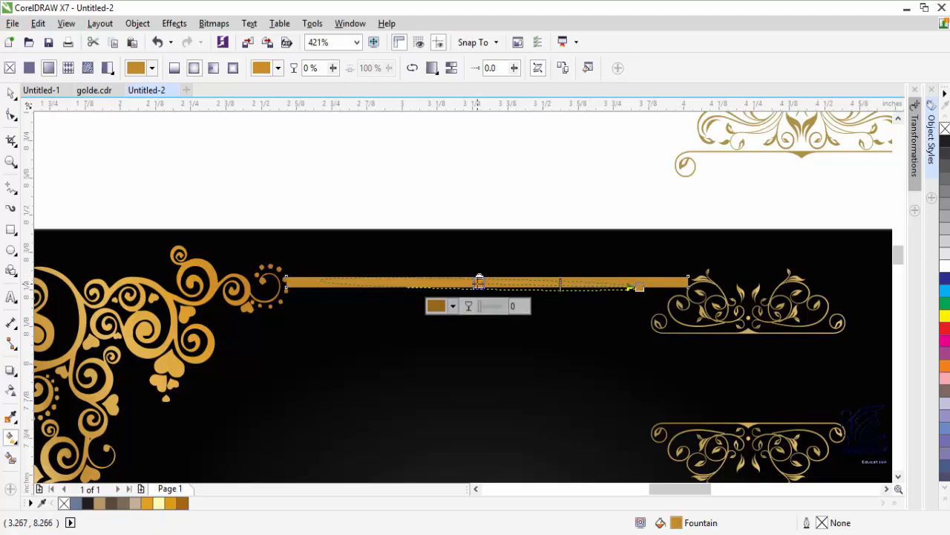
pyautogui.click(295, 284)
pyautogui.moveTo(345, 288); pyautogui.dragTo(463, 343)
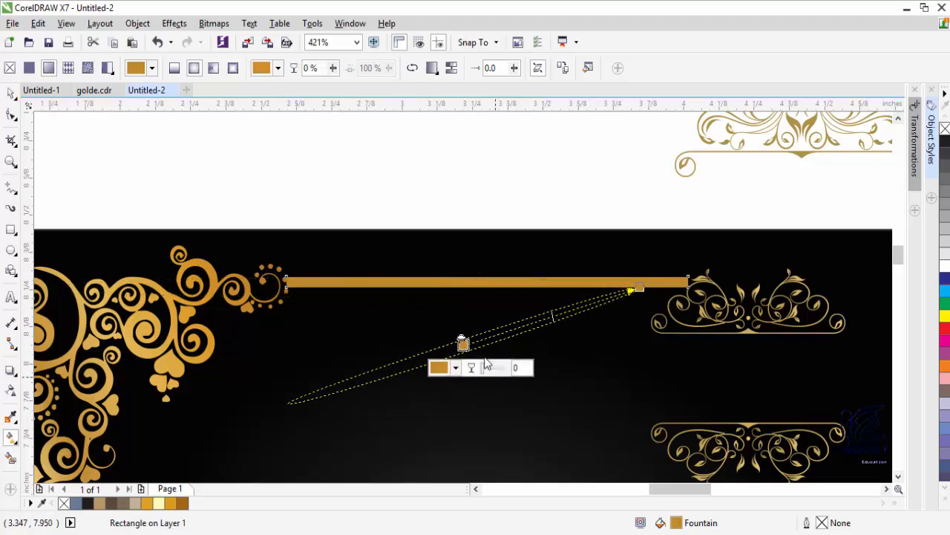
pyautogui.hotkey('ctrl', 'z')
pyautogui.hotkey('ctrl', 'z')
pyautogui.hotkey('ctrl', 'z')
pyautogui.hotkey('ctrl', 'z')
pyautogui.hotkey('ctrl', 'z')
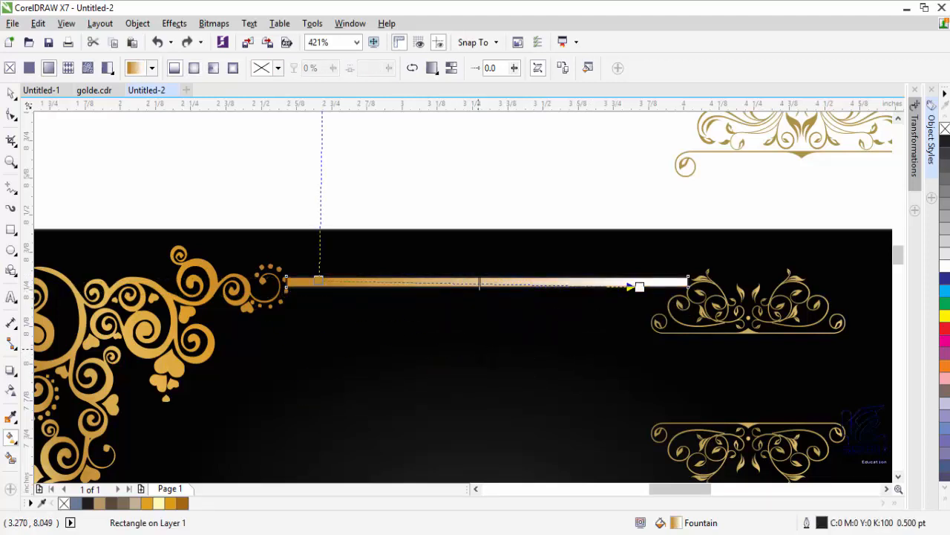
pyautogui.click(191, 71)
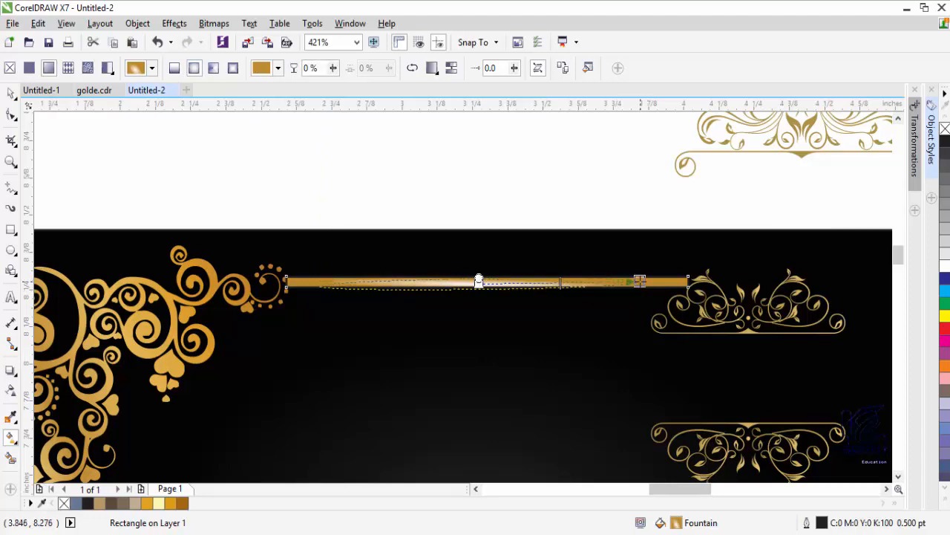
pyautogui.hotkey('ctrl', 'z')
# - Sample the ornament's gold for the gradient's start and end colours
pyautogui.click(291, 303)
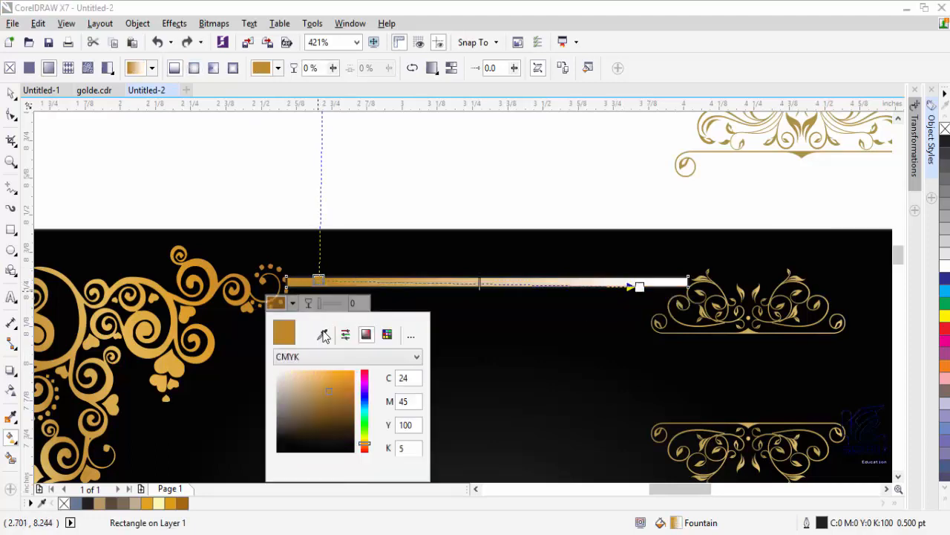
pyautogui.click(324, 336)
pyautogui.click(71, 295)
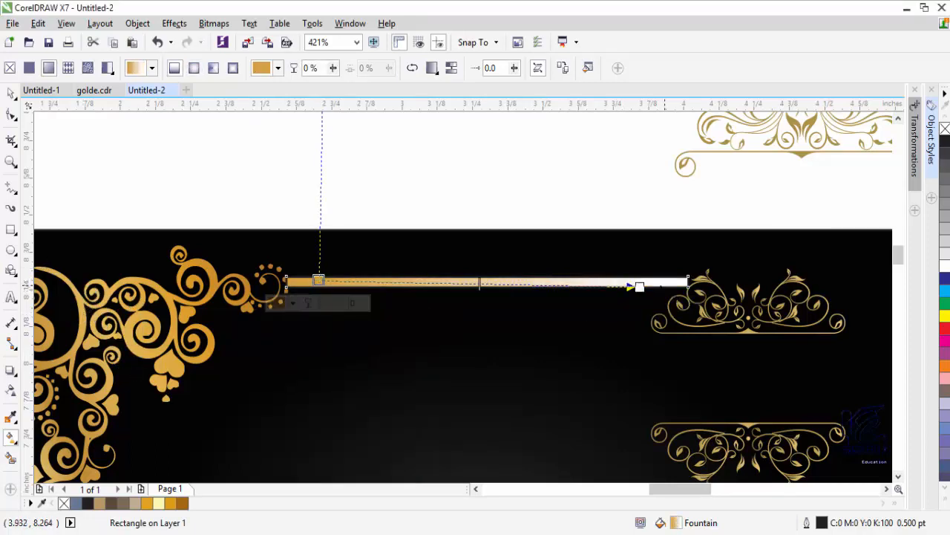
pyautogui.click(639, 286)
pyautogui.click(595, 310)
pyautogui.click(640, 340)
pyautogui.click(119, 299)
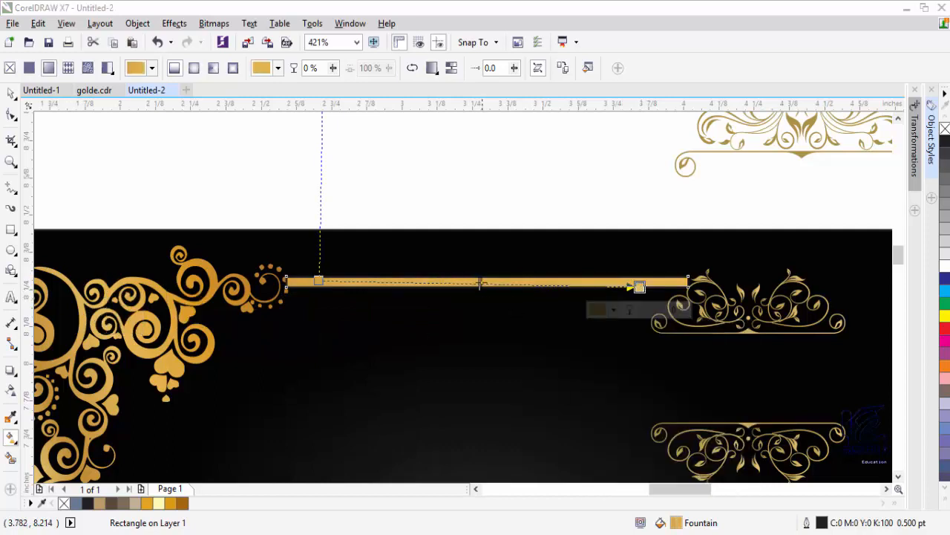
# - Add a middle gradient stop coloured with a lighter gold from the ornament
pyautogui.doubleClick(473, 283)
pyautogui.click(429, 305)
pyautogui.click(476, 338)
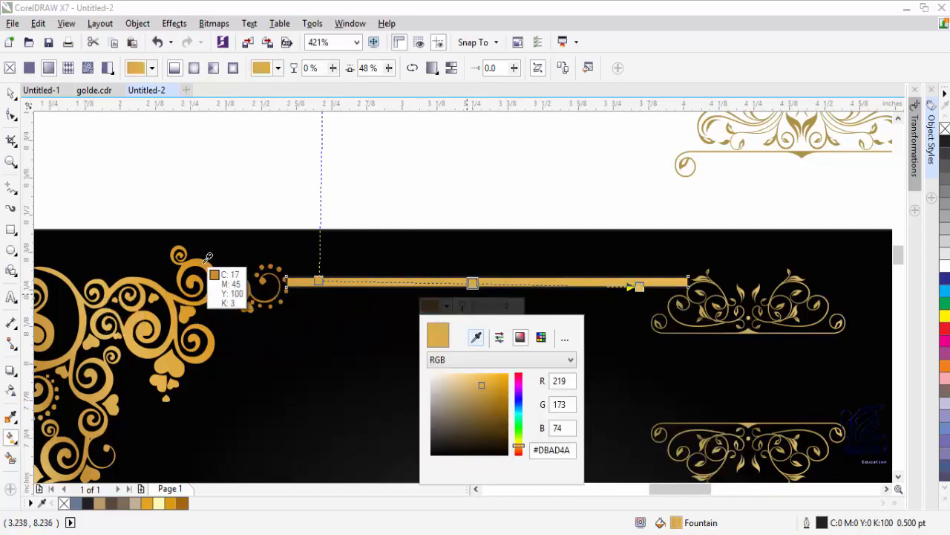
pyautogui.click(207, 260)
pyautogui.click(476, 338)
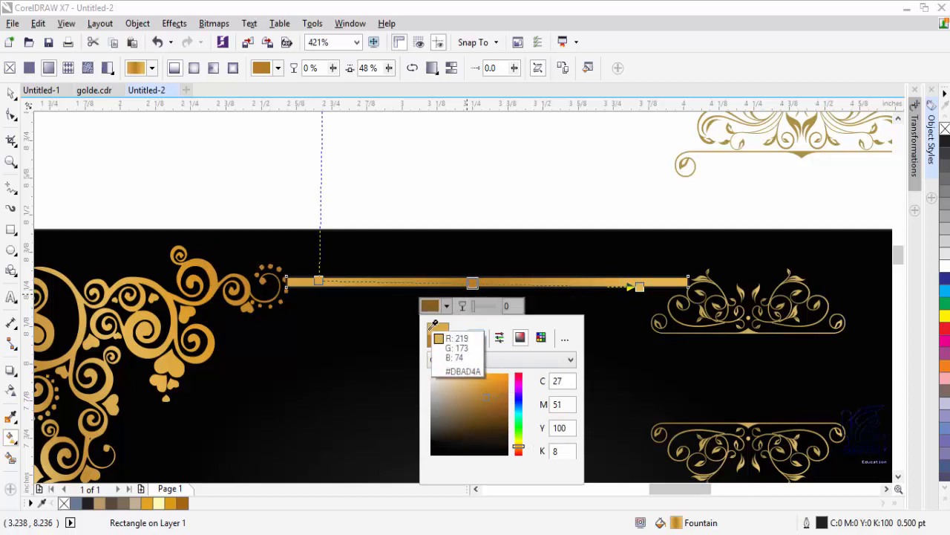
pyautogui.click(433, 328)
pyautogui.click(473, 381)
# - Match the end stop's colour to the start stop and return to the Pick tool
pyautogui.click(319, 281)
pyautogui.click(293, 305)
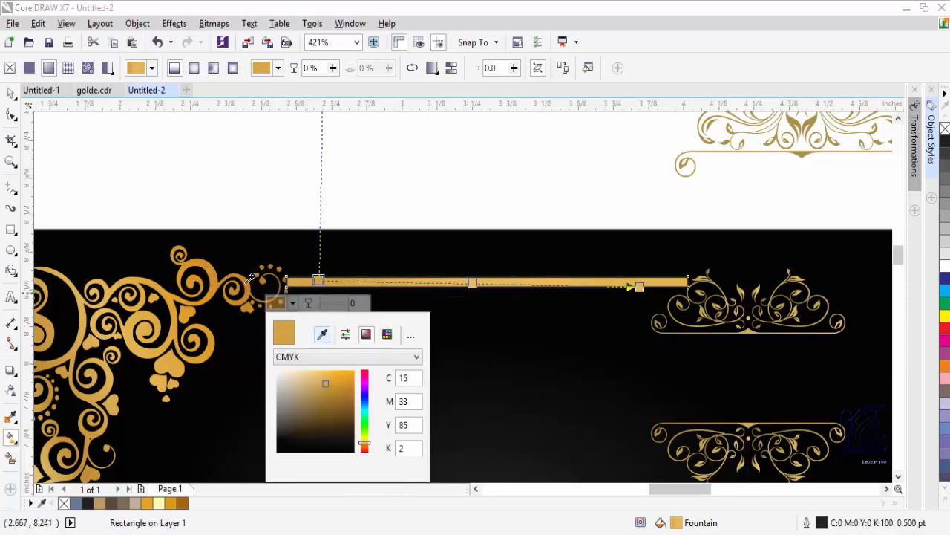
pyautogui.click(322, 334)
pyautogui.click(640, 285)
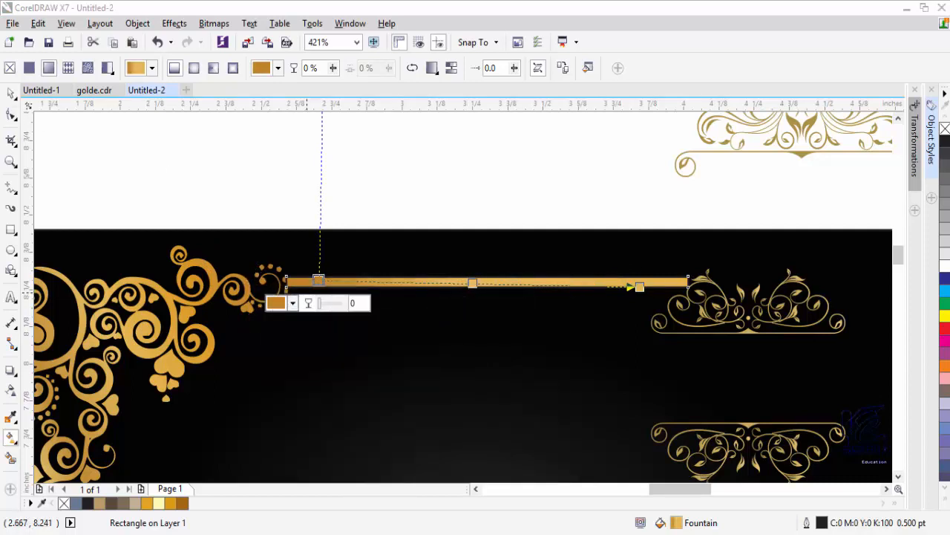
pyautogui.click(613, 309)
pyautogui.click(643, 340)
pyautogui.click(319, 287)
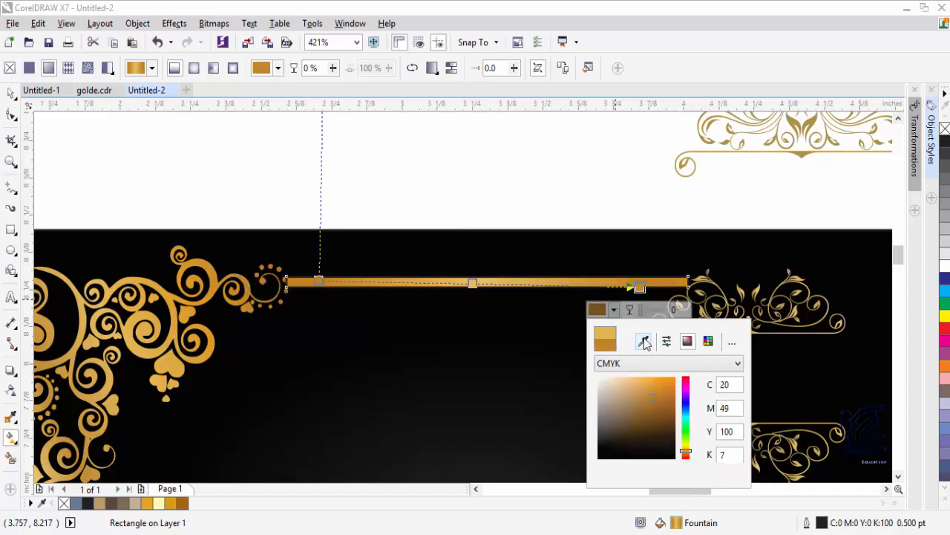
pyautogui.press('Escape')
pyautogui.press('space')
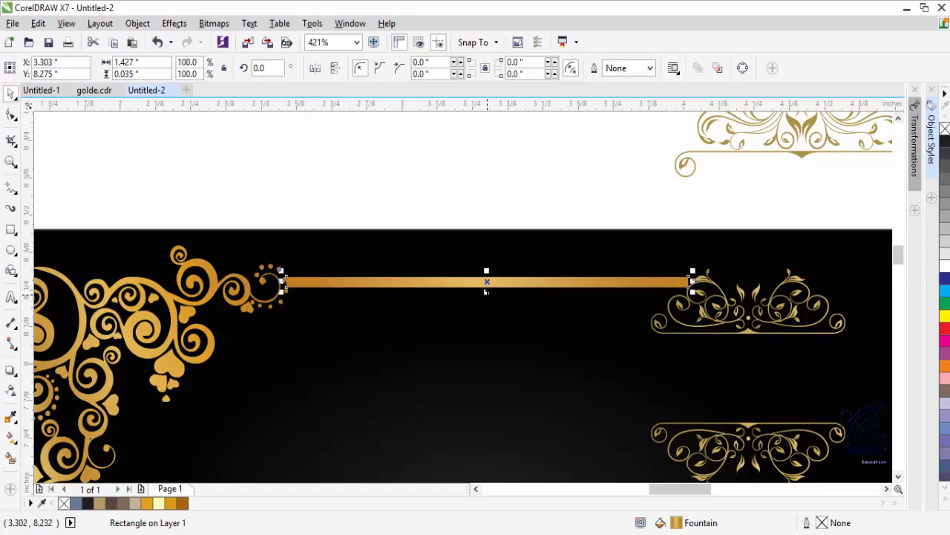
# - Make the top gold bar slightly thicker and trim both its ends a little
pyautogui.scroll(2, 488, 290)
pyautogui.moveTo(403, 309); pyautogui.dragTo(403, 317)
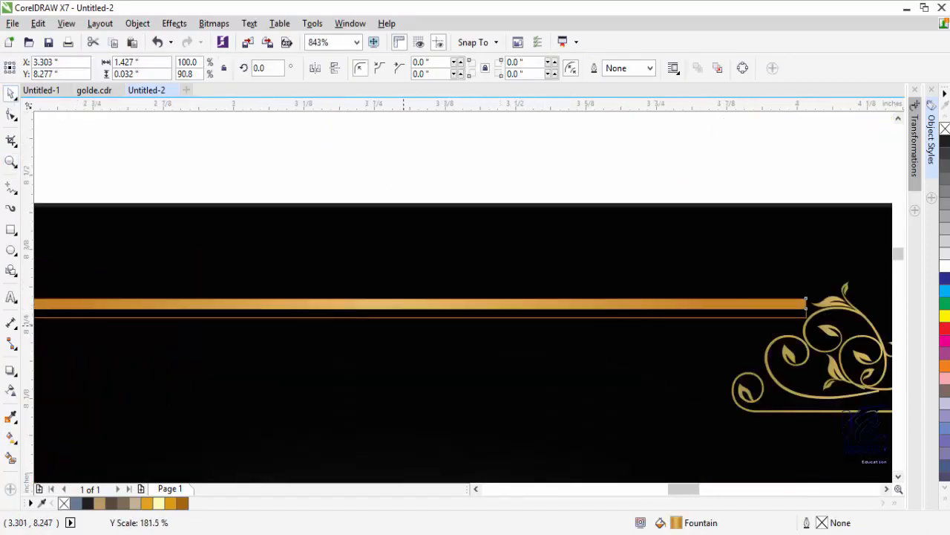
pyautogui.moveTo(807, 304); pyautogui.dragTo(795, 312)
pyautogui.click(665, 491)
pyautogui.moveTo(505, 310); pyautogui.dragTo(510, 311)
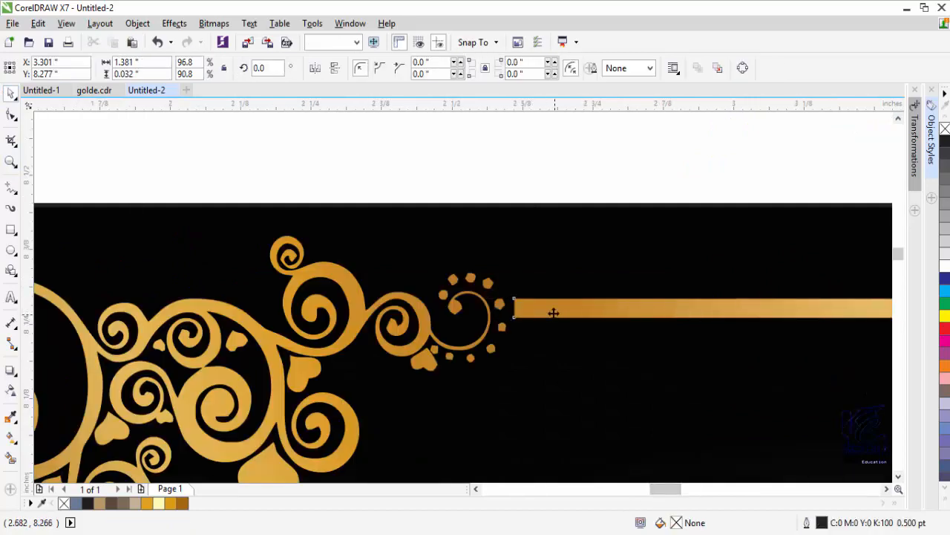
pyautogui.click(11, 392)
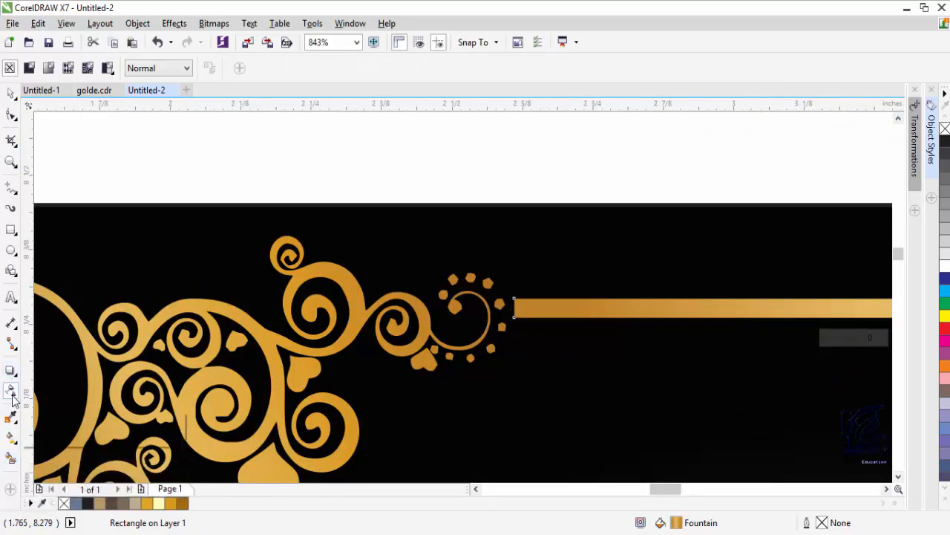
pyautogui.click(883, 487)
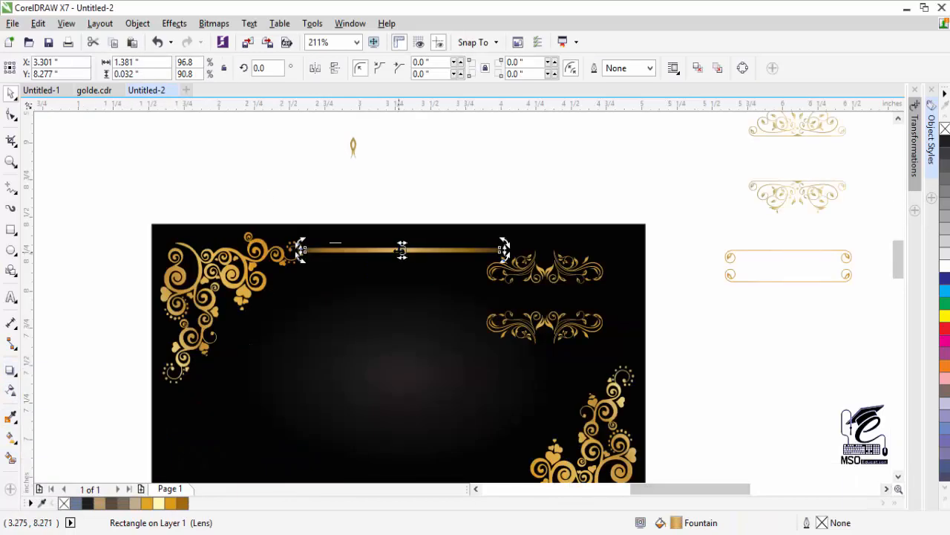
# - Duplicate the bar lower right, rotate the copy 90°, shorten it and shift it right
pyautogui.moveTo(419, 251); pyautogui.dragTo(602, 336)
pyautogui.rightClick(601, 335)
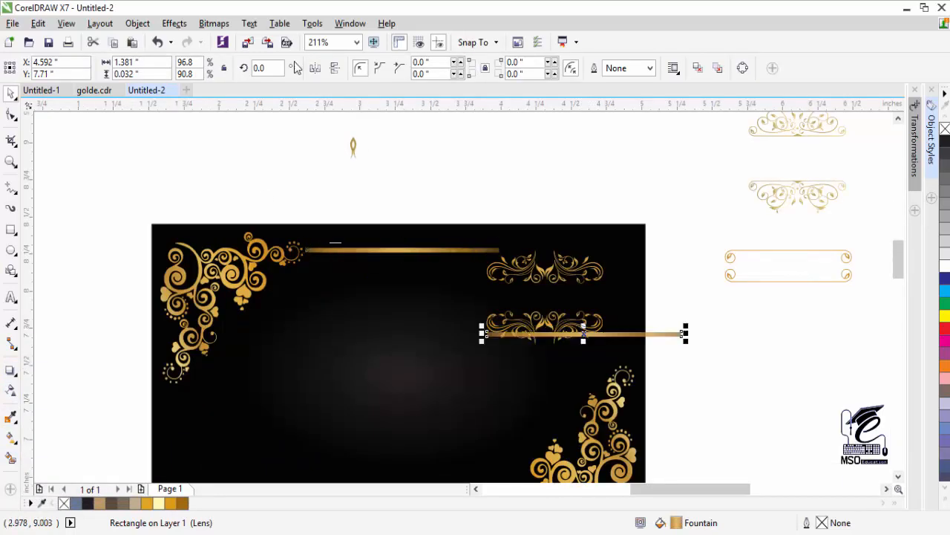
pyautogui.write('90')
pyautogui.press('Return')
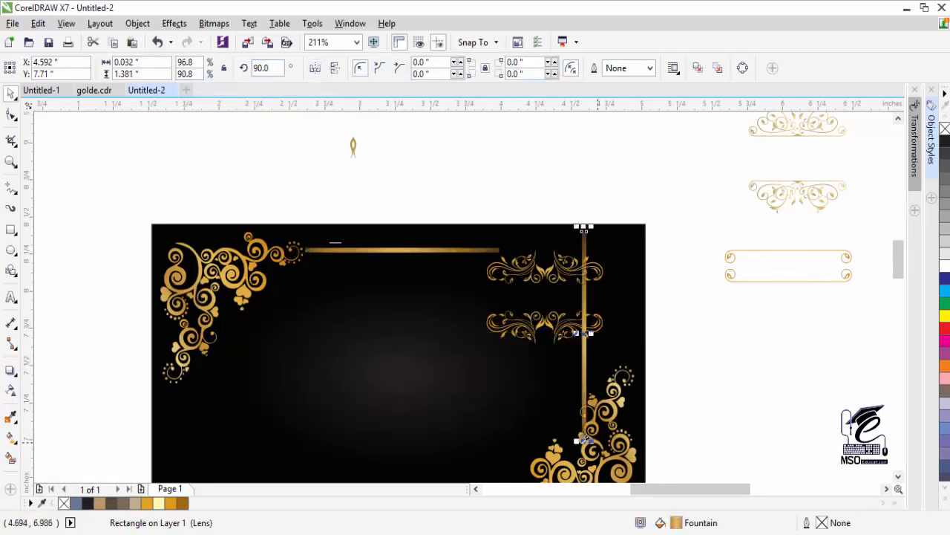
pyautogui.moveTo(587, 346); pyautogui.dragTo(585, 349)
pyautogui.moveTo(585, 305); pyautogui.dragTo(617, 305)
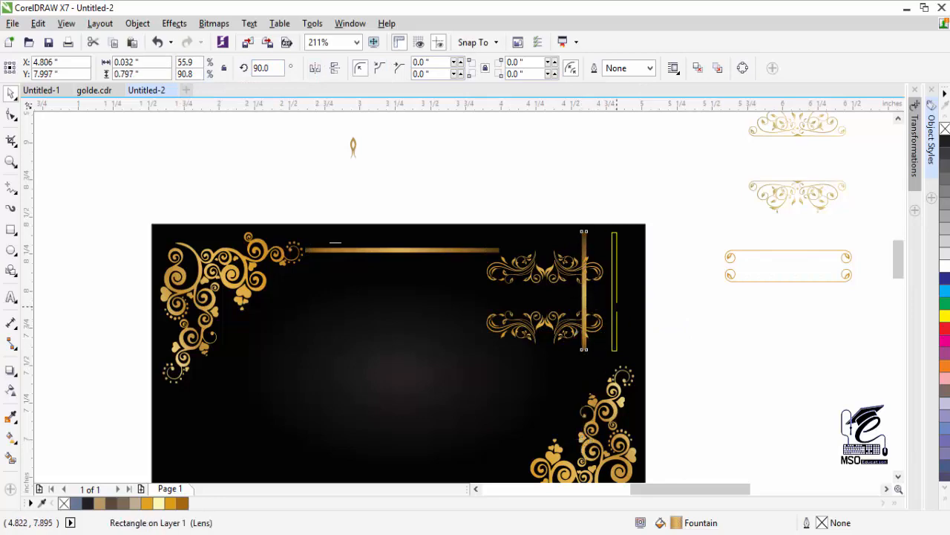
# - Select and scale the two corner ornaments, nudging the top-left one toward its corner
pyautogui.scroll(-3, 564, 371)
pyautogui.click(564, 330)
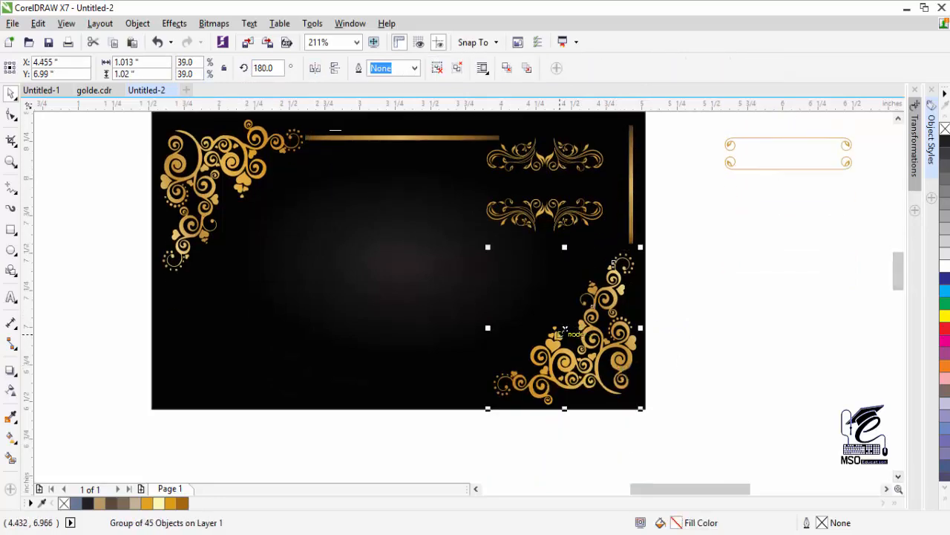
pyautogui.keyDown('shift'); pyautogui.click(245, 166); pyautogui.keyUp('shift')
pyautogui.moveTo(153, 411); pyautogui.dragTo(200, 380)
pyautogui.click(49, 306)
pyautogui.moveTo(250, 185); pyautogui.dragTo(205, 158)
pyautogui.scroll(2, 563, 171)
pyautogui.moveTo(226, 230); pyautogui.dragTo(223, 227)
# - Shrink both corner ornaments about their centre and move each into its card corner
pyautogui.click(244, 176)
pyautogui.click(240, 215)
pyautogui.keyDown('shift'); pyautogui.click(534, 433); pyautogui.keyUp('shift')
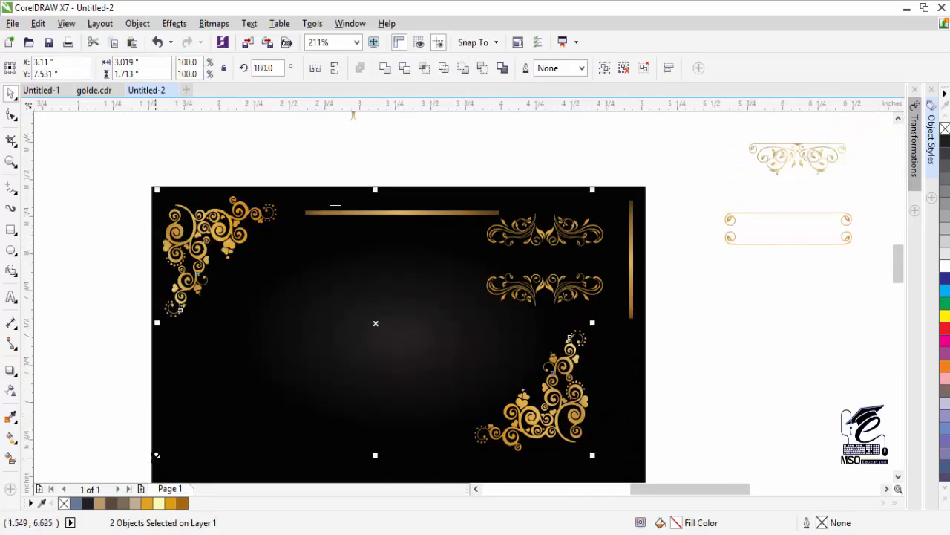
pyautogui.moveTo(154, 454); pyautogui.dragTo(181, 438)
pyautogui.click(97, 349)
pyautogui.moveTo(194, 238); pyautogui.dragTo(171, 222)
pyautogui.moveTo(500, 392); pyautogui.dragTo(574, 435)
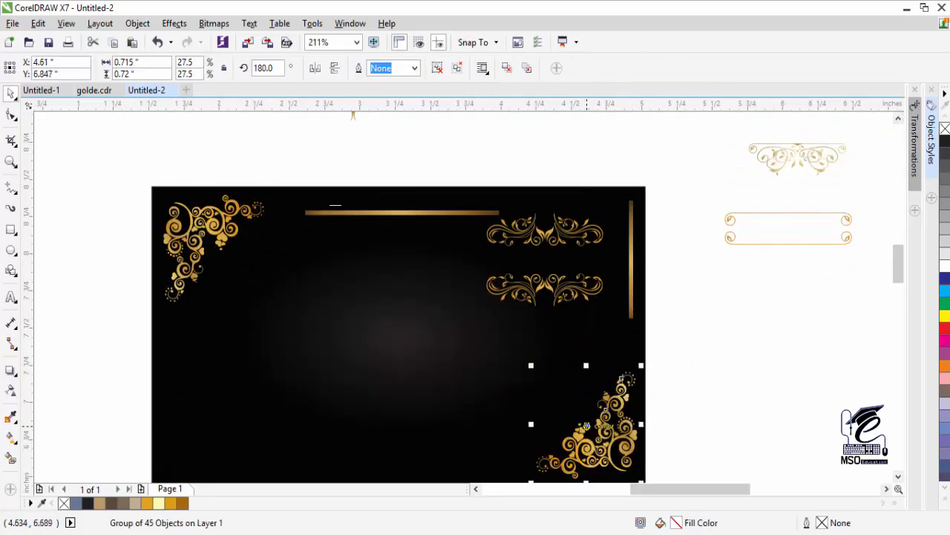
# - Shorten the vertical gold bar from its top end
pyautogui.click(320, 214)
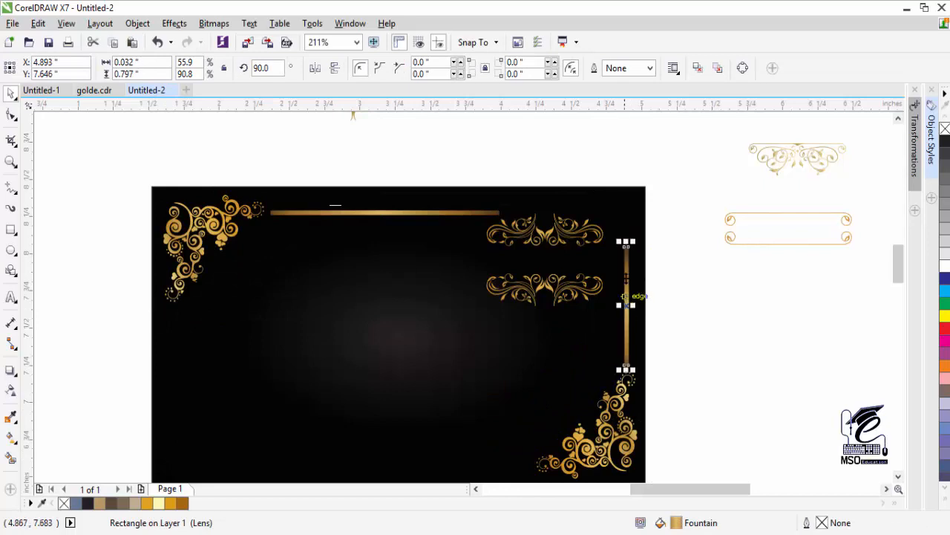
pyautogui.click(658, 252)
pyautogui.click(627, 277)
pyautogui.moveTo(626, 242); pyautogui.dragTo(627, 285)
pyautogui.click(659, 286)
# - Nudge both ornament dividers right and up, then the lower divider right and down
pyautogui.click(585, 297)
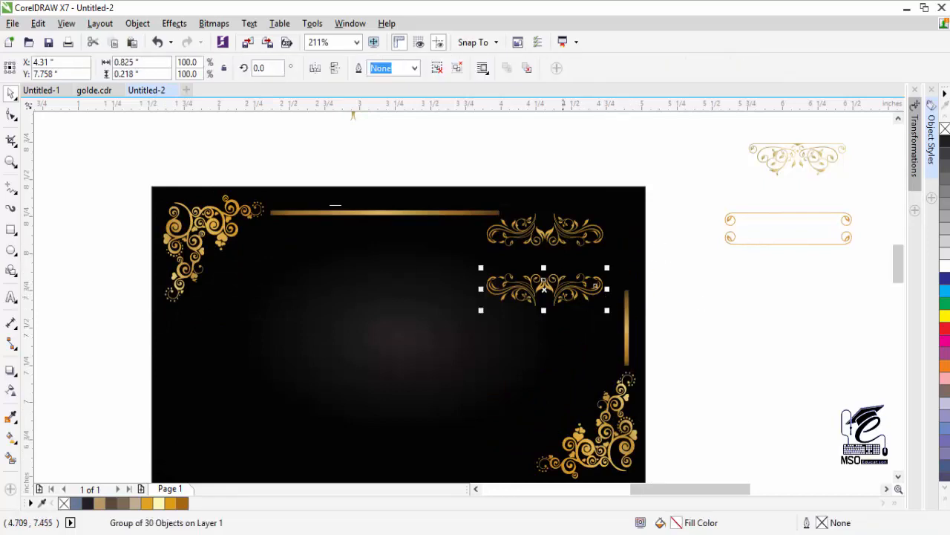
pyautogui.keyDown('shift'); pyautogui.click(547, 237); pyautogui.keyUp('shift')
pyautogui.press('Right')
pyautogui.press('Right')
pyautogui.press('Right')
pyautogui.press('Right')
pyautogui.press('Right')
pyautogui.press('Up')
pyautogui.press('Up')
pyautogui.press('Up')
pyautogui.press('Up')
pyautogui.press('Up')
pyautogui.press('Up')
pyautogui.press('Right')
pyautogui.press('Right')
pyautogui.press('Right')
pyautogui.press('Right')
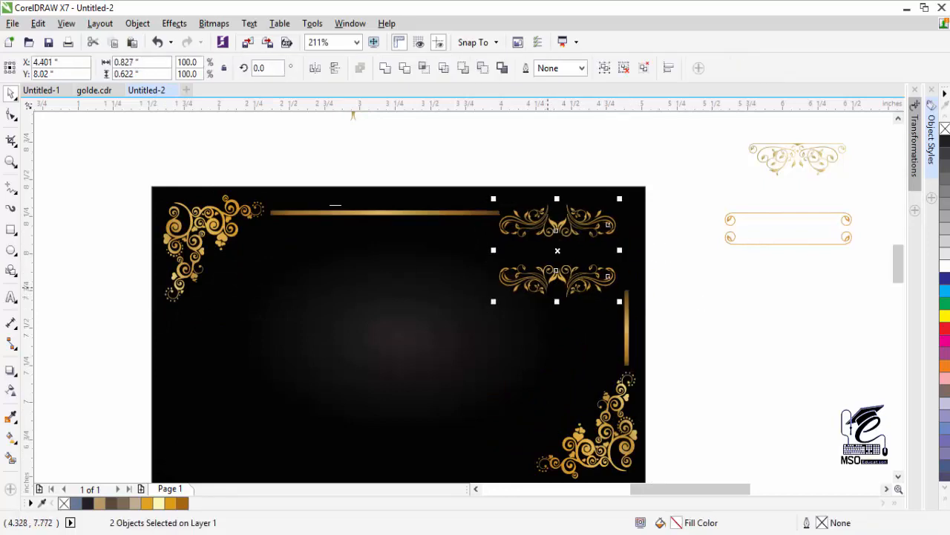
pyautogui.click(552, 282)
pyautogui.click(552, 277)
pyautogui.press('Right')
pyautogui.press('Right')
pyautogui.press('Down')
pyautogui.press('Down')
pyautogui.press('Down')
# - Shrink both corner ornaments to about 92% and move them back into the corners
pyautogui.click(628, 332)
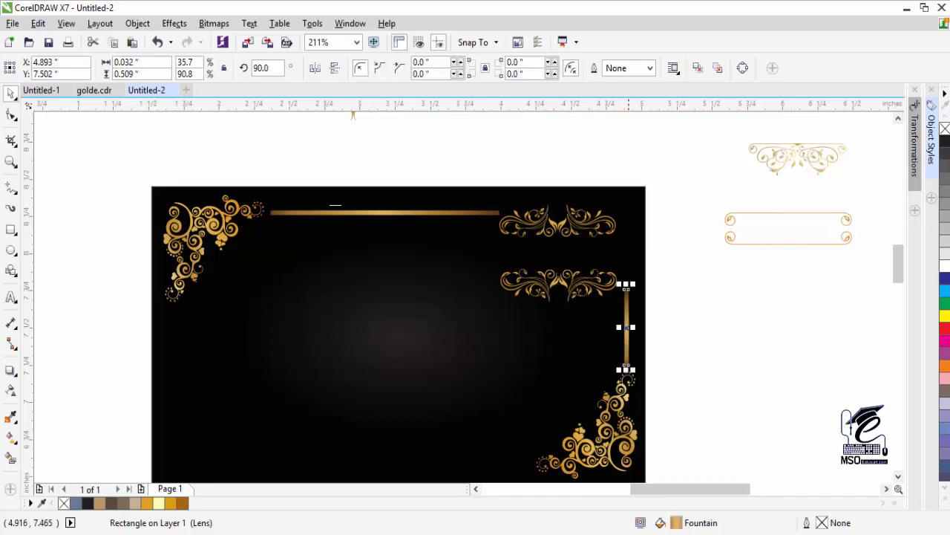
pyautogui.press('Escape')
pyautogui.click(622, 407)
pyautogui.keyDown('shift'); pyautogui.click(217, 224); pyautogui.keyUp('shift')
pyautogui.moveTo(643, 189); pyautogui.dragTo(616, 208)
pyautogui.press('Escape')
pyautogui.moveTo(230, 230); pyautogui.dragTo(207, 214)
pyautogui.press('Escape')
pyautogui.moveTo(575, 449); pyautogui.dragTo(592, 458)
# - Nudge the bottom-right ornament right and down, then reselect the top and vertical gold bars
pyautogui.click(898, 476)
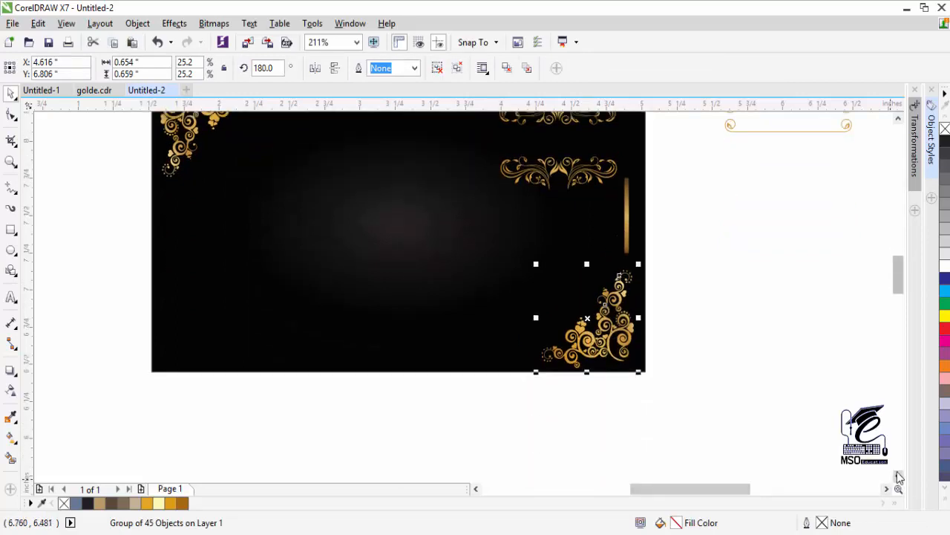
pyautogui.press('Right')
pyautogui.press('Right')
pyautogui.press('Right')
pyautogui.press('Right')
pyautogui.press('Right')
pyautogui.press('Down')
pyautogui.press('Down')
pyautogui.scroll(2, 873, 227)
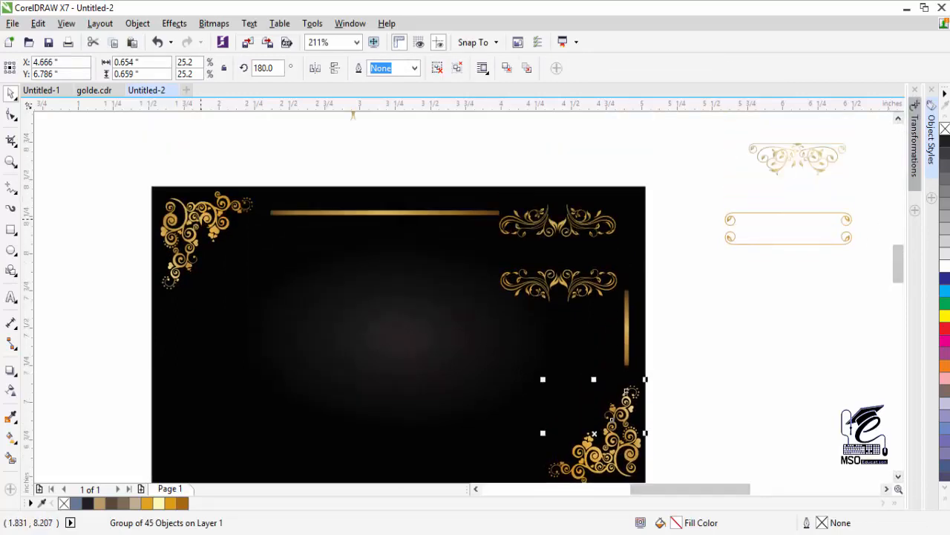
pyautogui.click(353, 203)
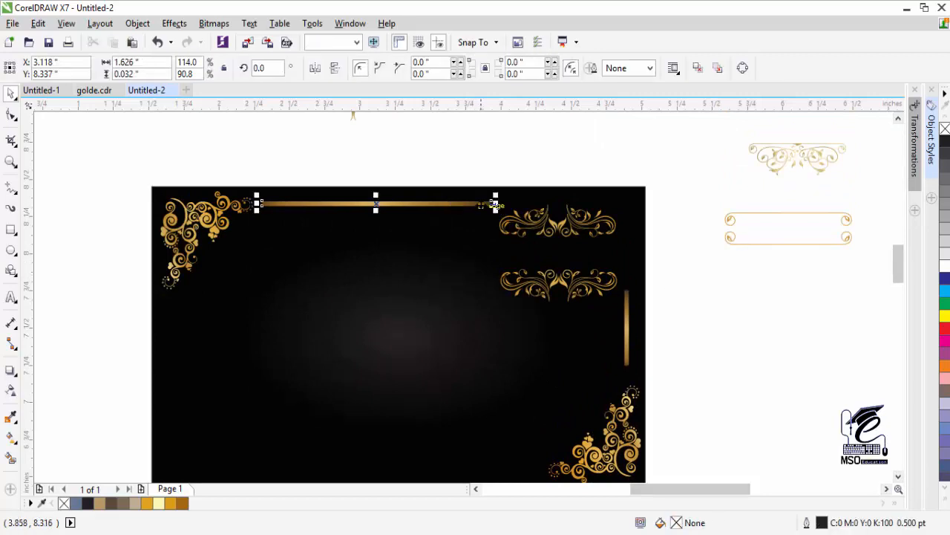
pyautogui.press('Escape')
pyautogui.click(627, 349)
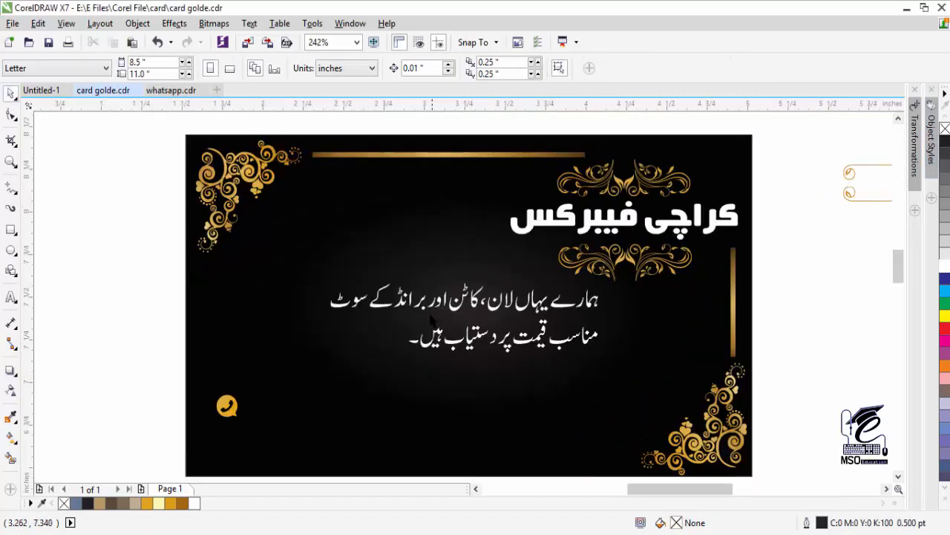
pyautogui.click(625, 220)
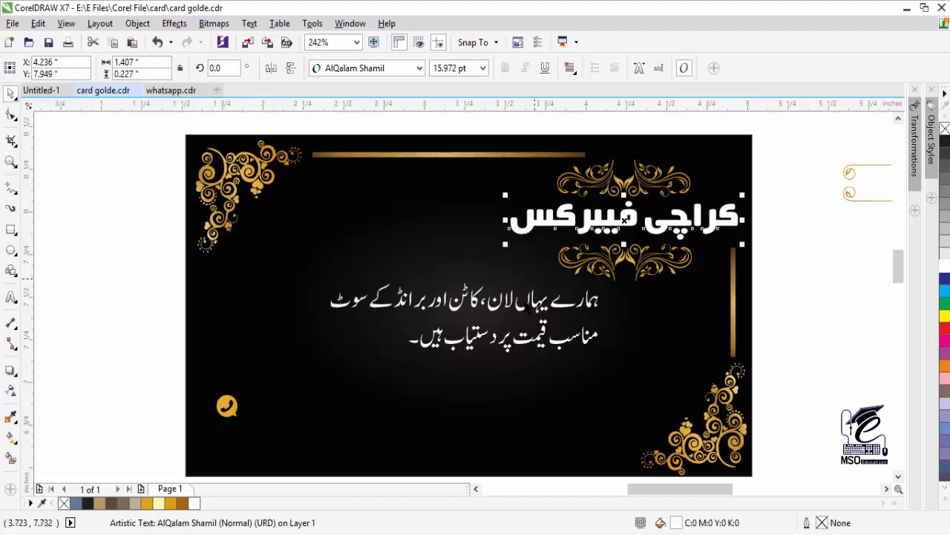
pyautogui.click(531, 306)
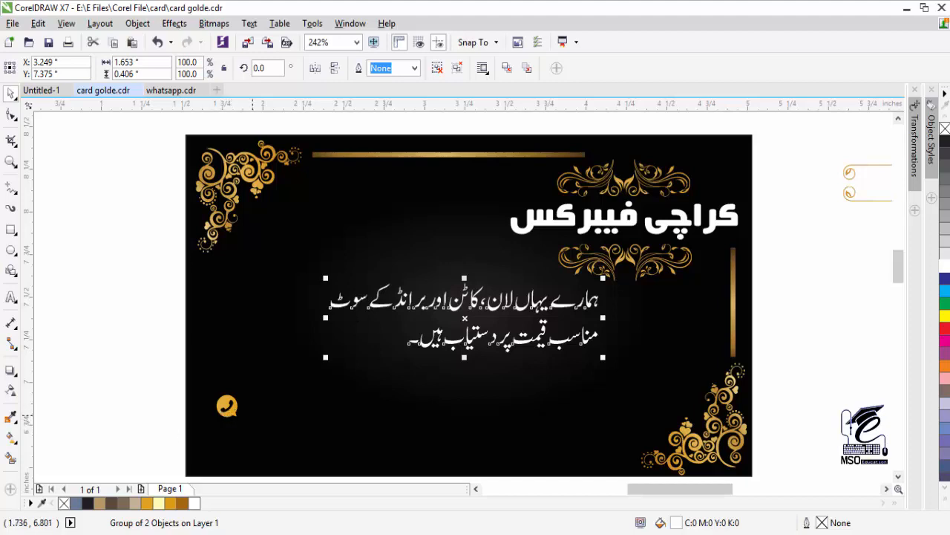
pyautogui.click(12, 298)
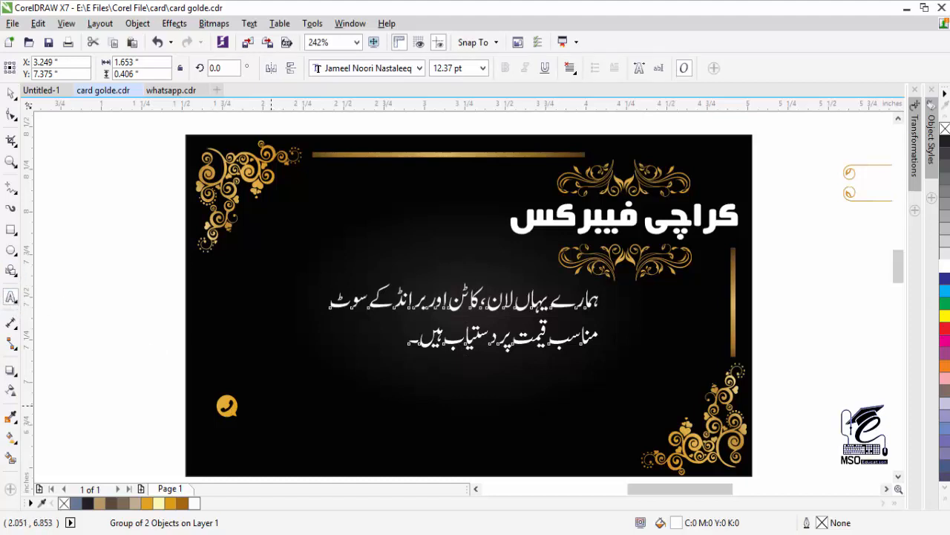
pyautogui.click(270, 406)
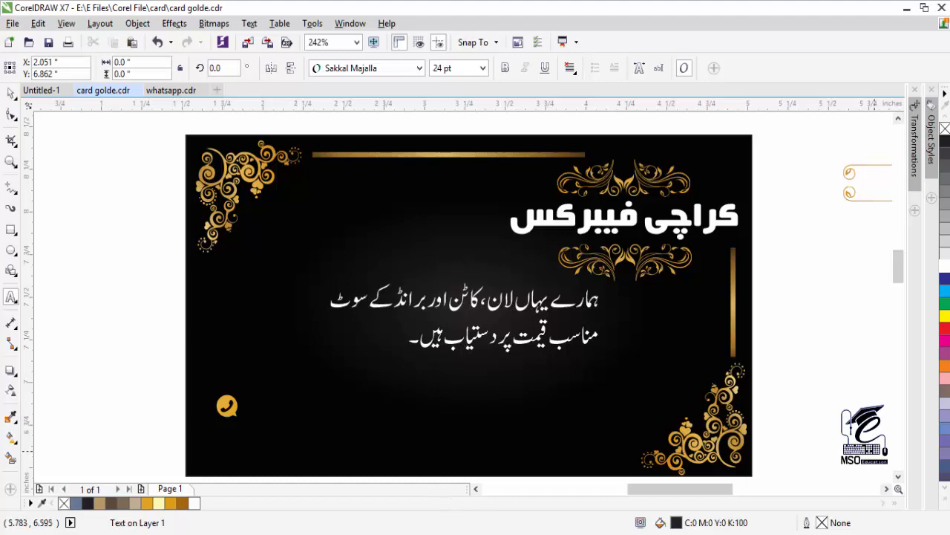
pyautogui.hotkey('alt', 'shift')
pyautogui.click(11, 96)
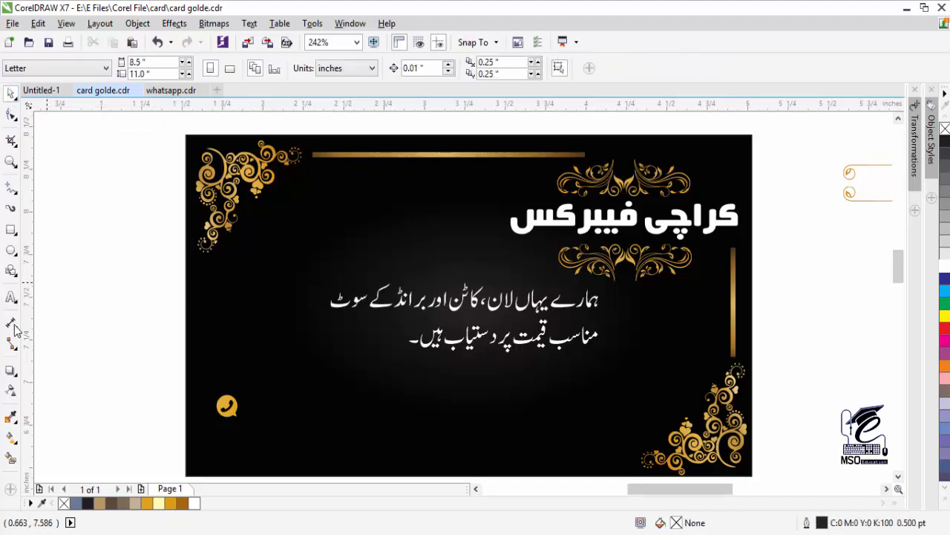
# - Start a text object beside the phone icon and type the person's name using the Urdu keyboard
pyautogui.click(11, 297)
pyautogui.click(275, 394)
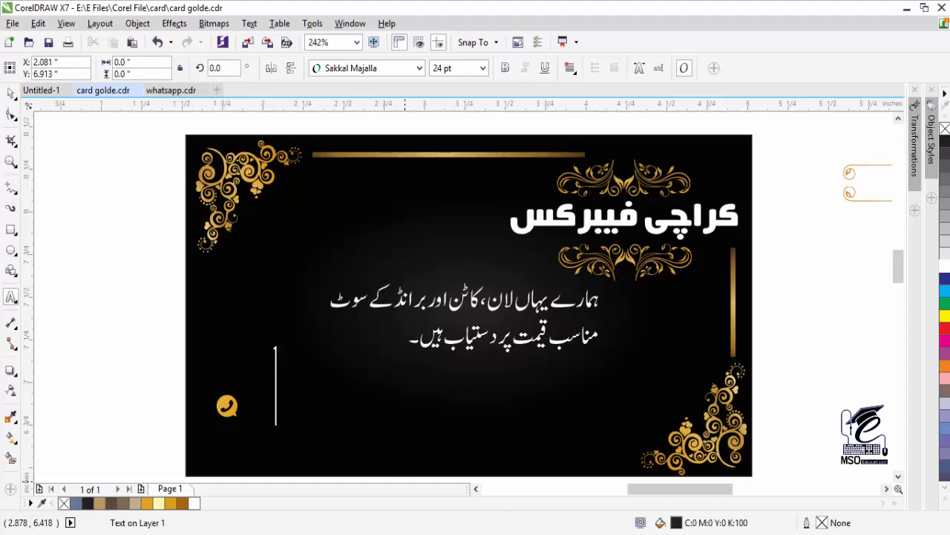
pyautogui.click(875, 533)
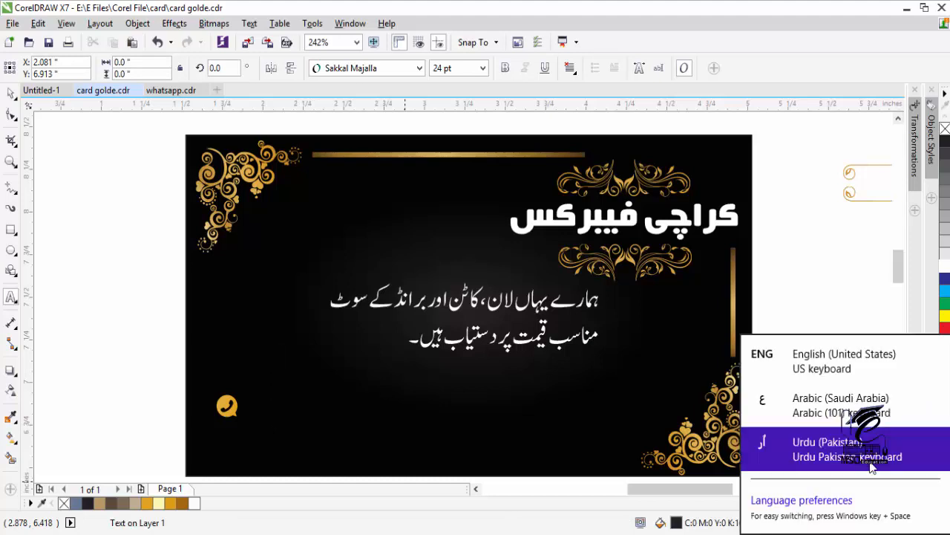
pyautogui.click(816, 458)
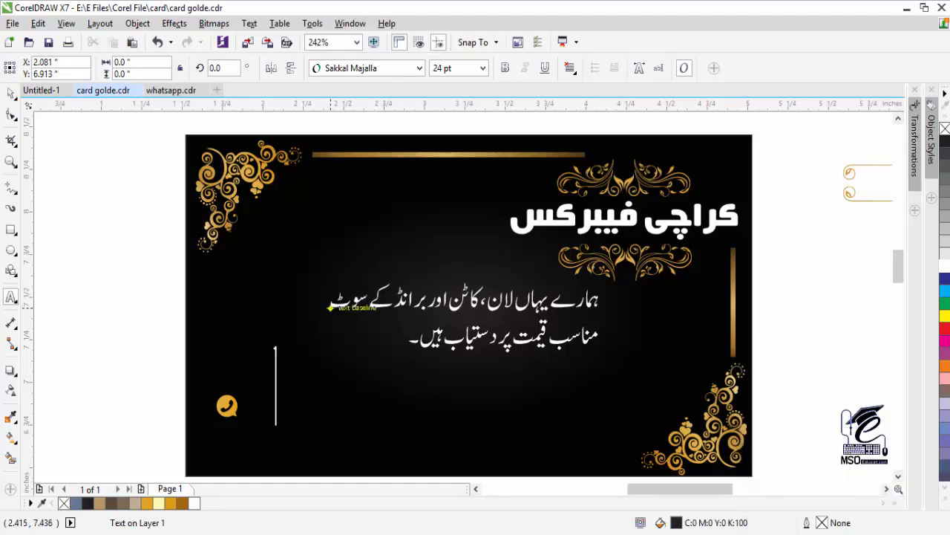
pyautogui.write('نع')
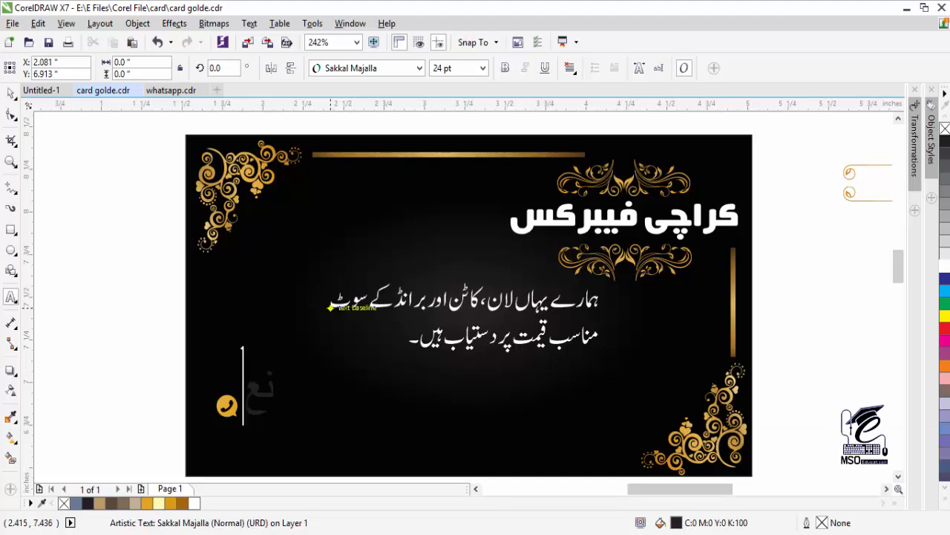
pyautogui.write('مت')
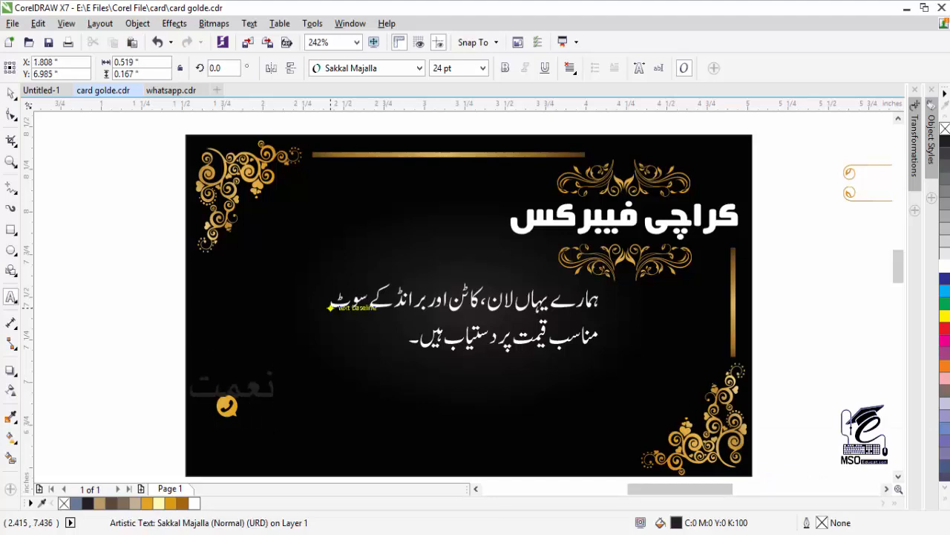
# - Colour the name white and move it right, next to the phone icon
pyautogui.hotkey('ctrl', 'a')
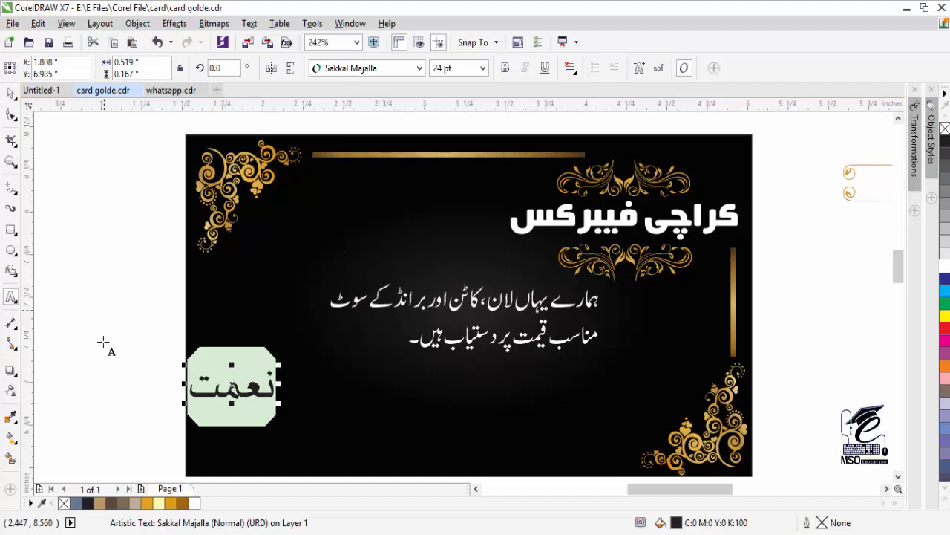
pyautogui.click(945, 266)
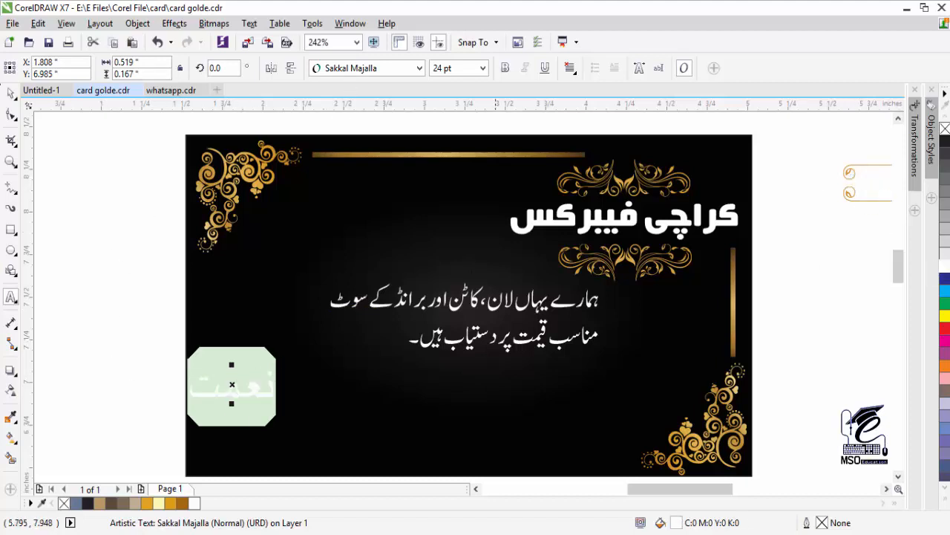
pyautogui.click(11, 93)
pyautogui.moveTo(286, 384); pyautogui.dragTo(365, 397)
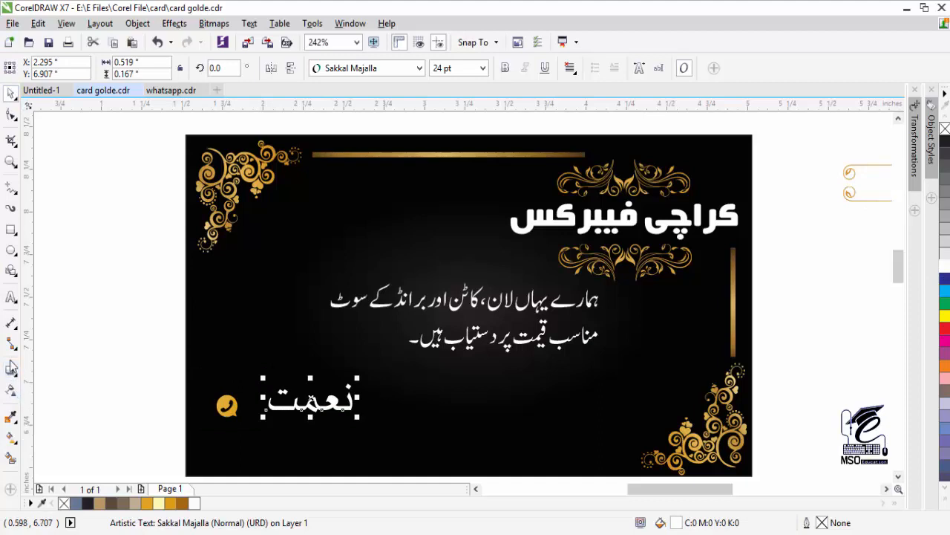
# - Change the name's font from Jameel Noori Nastaleeq to AlQalam Fakhar Naveed
pyautogui.click(11, 297)
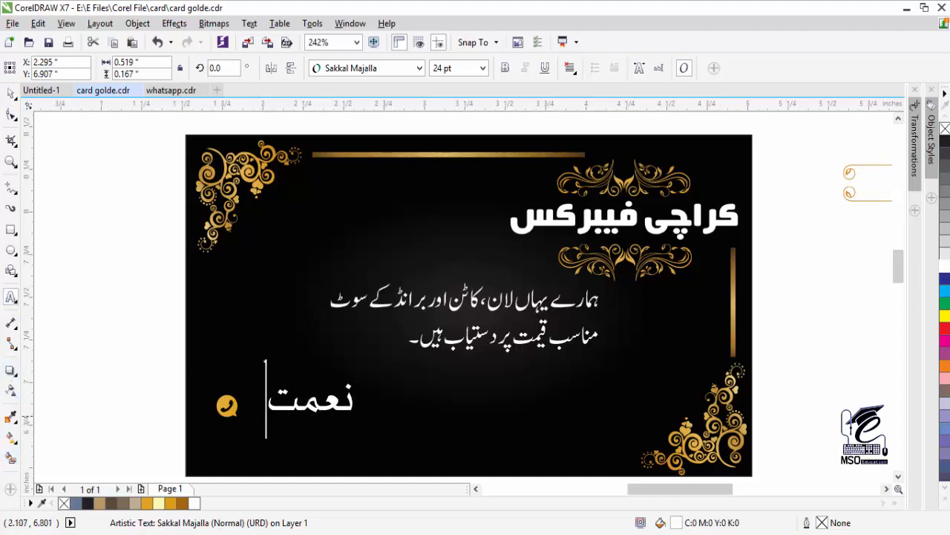
pyautogui.doubleClick(305, 403)
pyautogui.click(364, 68)
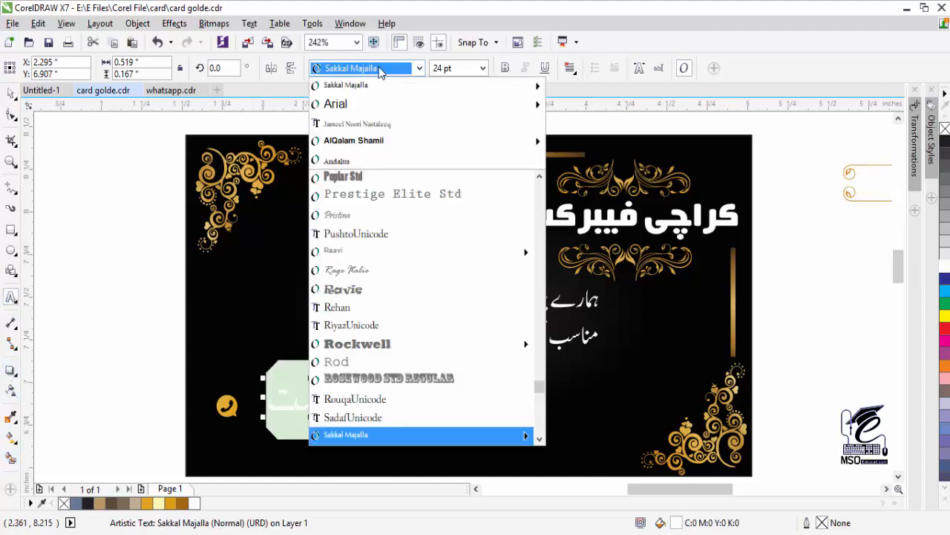
pyautogui.click(378, 127)
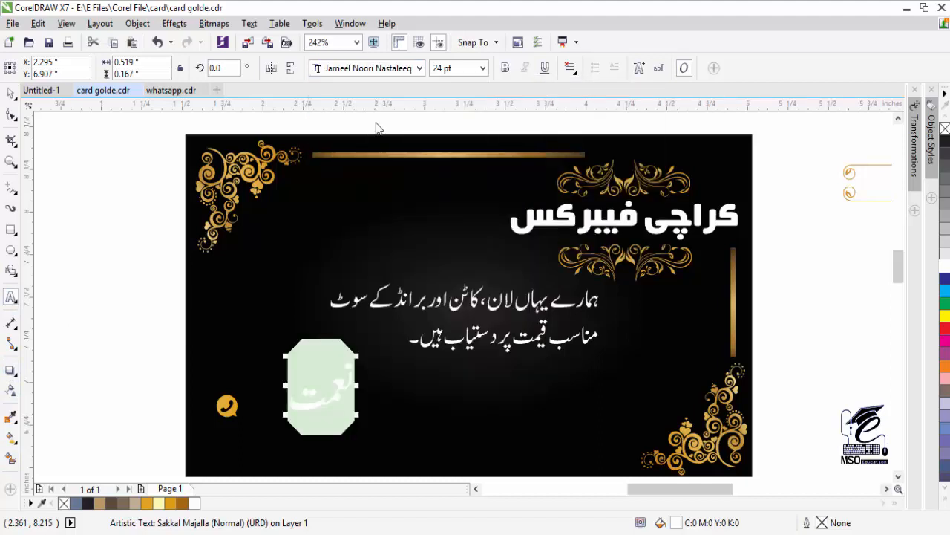
pyautogui.click(390, 68)
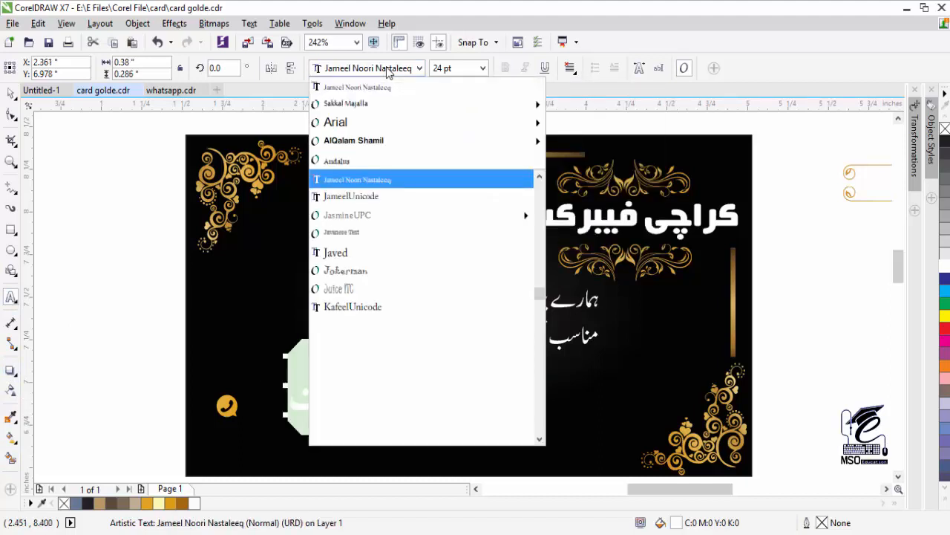
pyautogui.moveTo(368, 146)
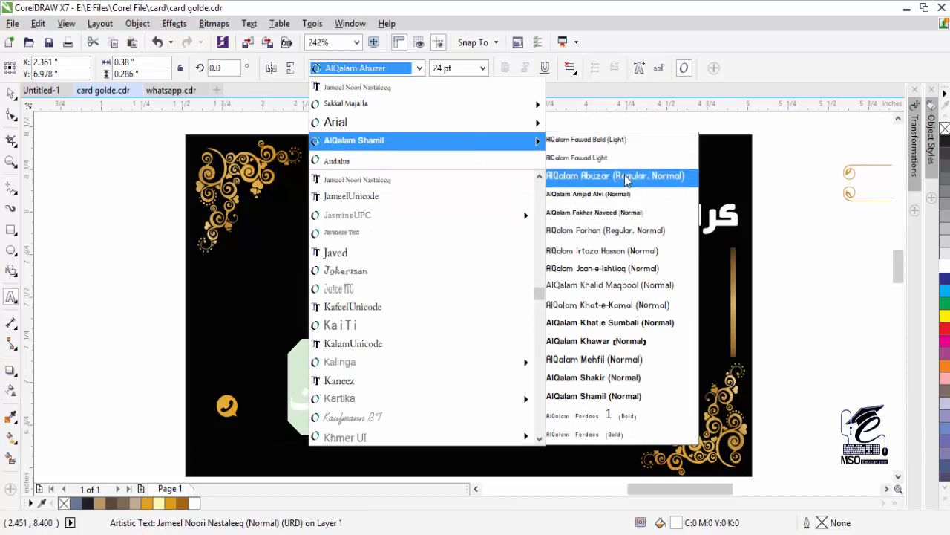
pyautogui.click(618, 213)
# - Finish editing the name, reselect it, and start a new text line below it
pyautogui.click(11, 93)
pyautogui.press('Escape')
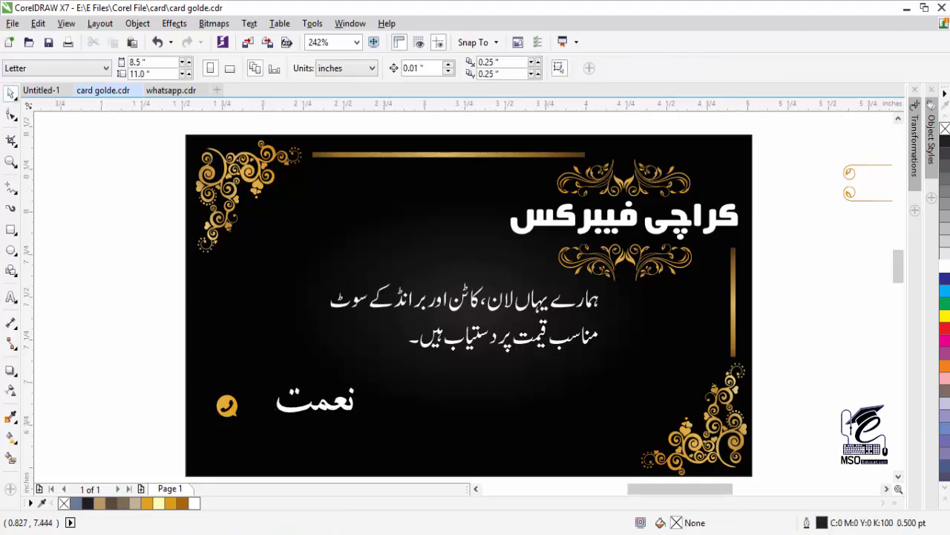
pyautogui.click(326, 408)
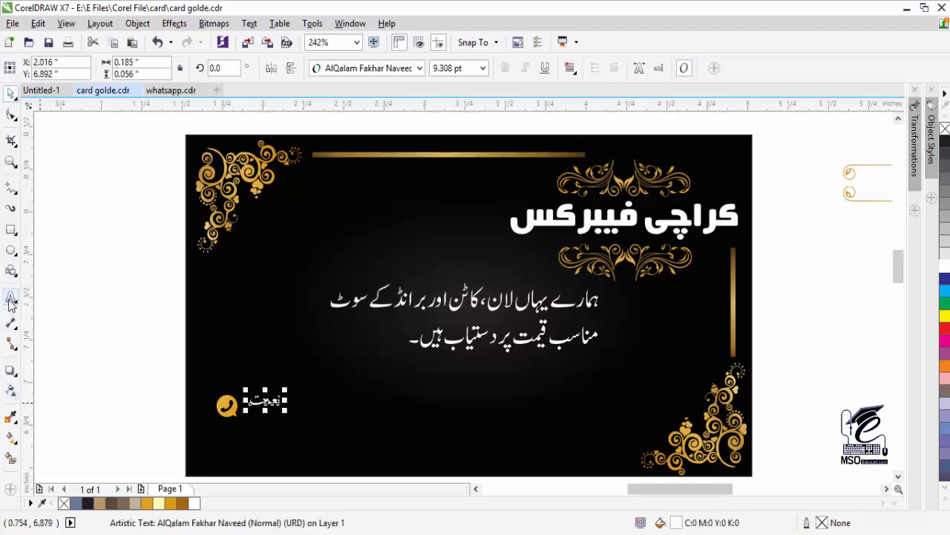
pyautogui.click(10, 298)
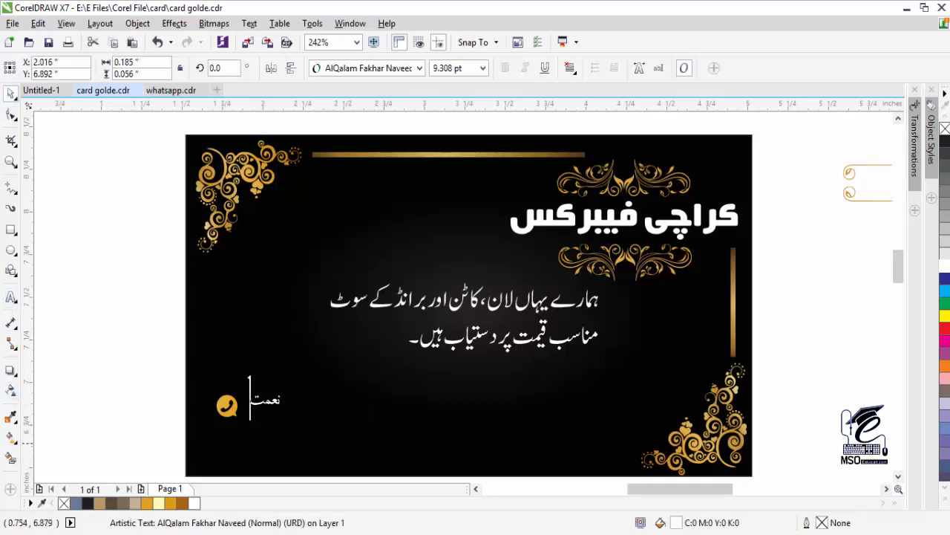
pyautogui.click(254, 434)
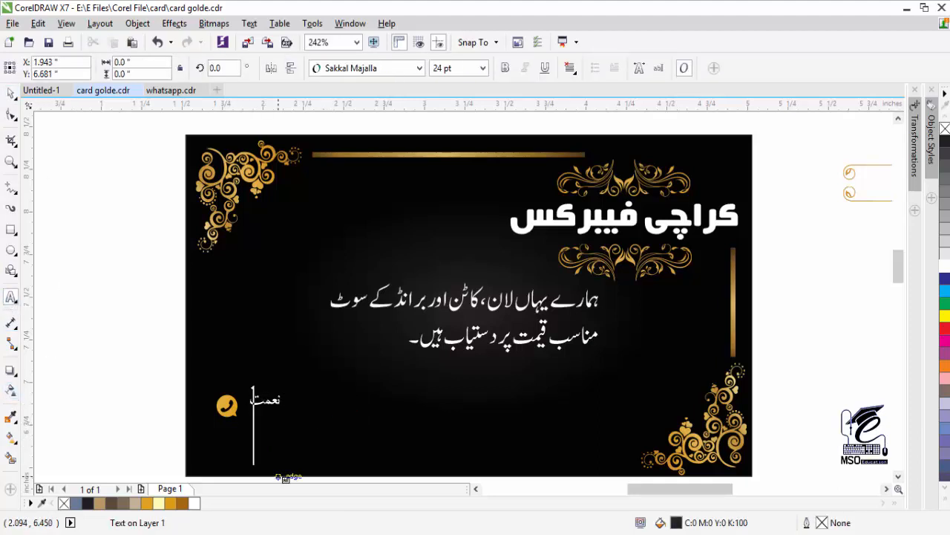
# - Type the phone number in English digits and colour it white
pyautogui.write('۰۳۰۳')
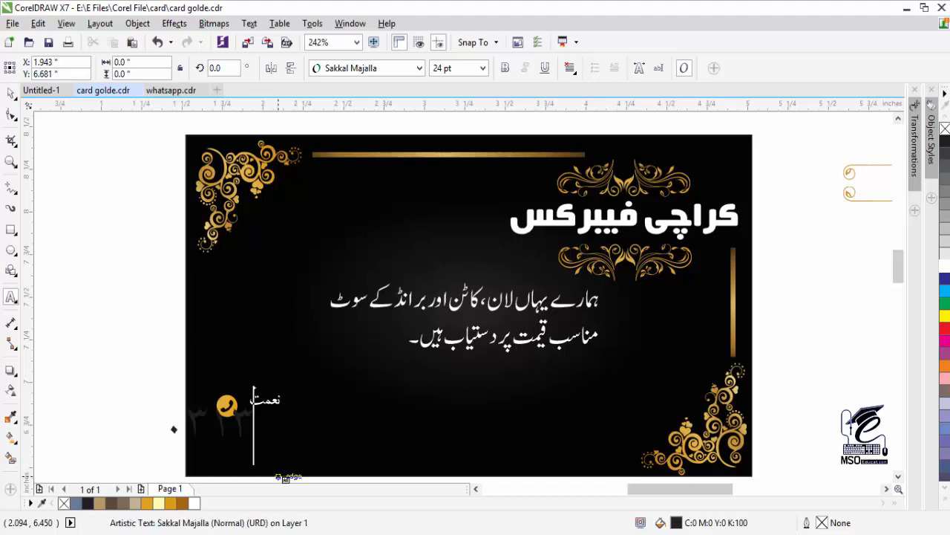
pyautogui.press('BackSpace')
pyautogui.press('BackSpace')
pyautogui.hotkey('alt', 'shift')
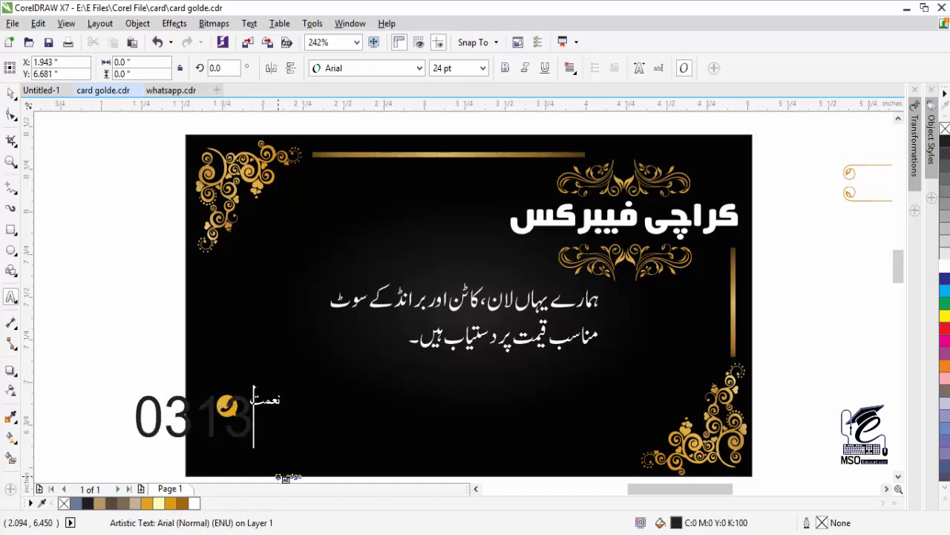
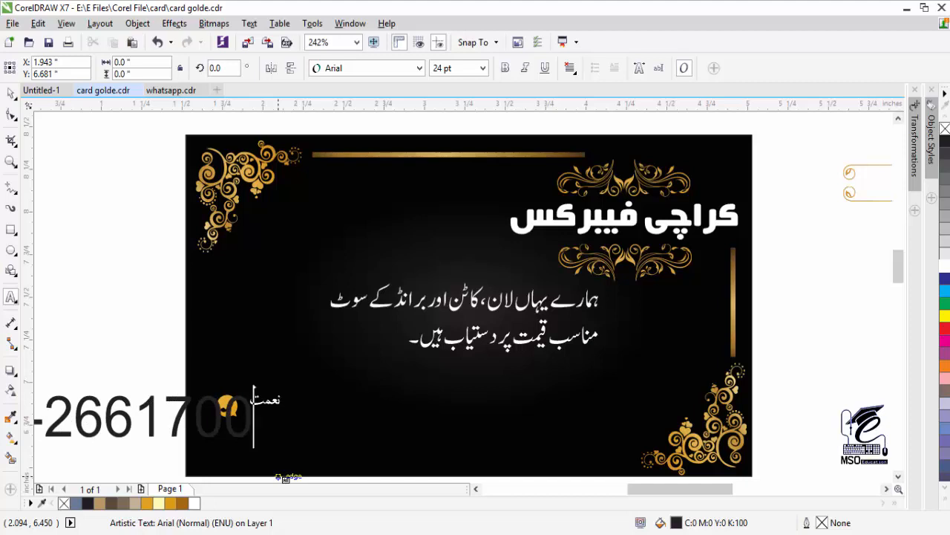
pyautogui.hotkey('ctrl', 'space')
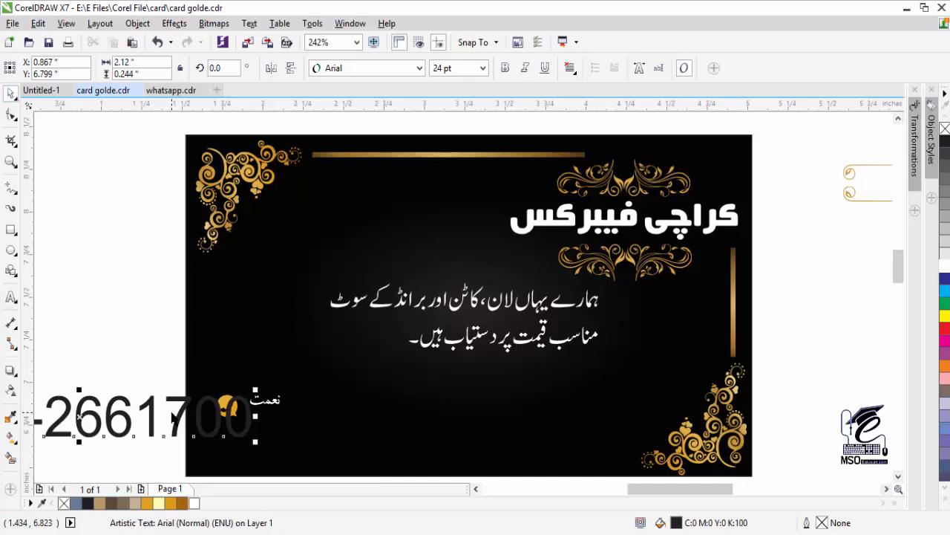
pyautogui.doubleClick(100, 415)
pyautogui.click(945, 265)
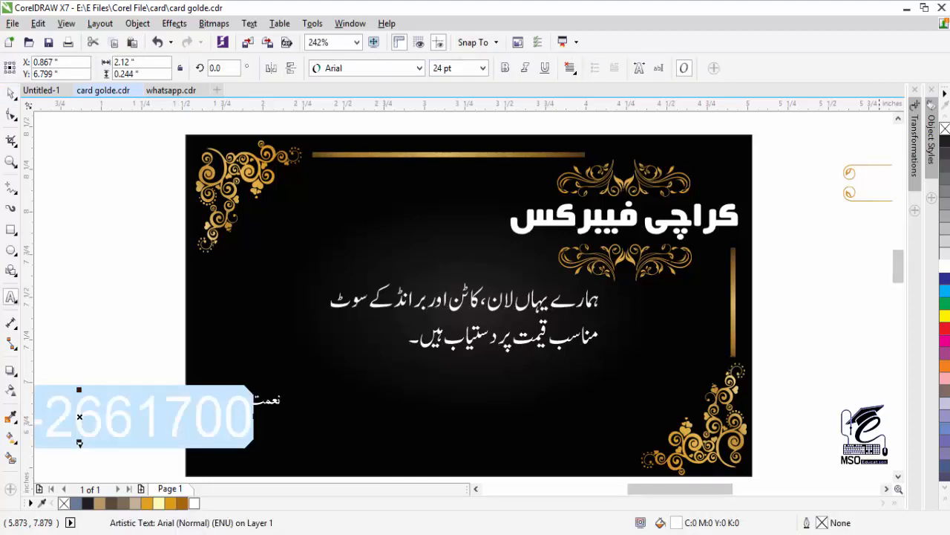
# - Move the phone number under the name, shrink it, nudge it down, then select the phone icon
pyautogui.click(10, 93)
pyautogui.moveTo(199, 429); pyautogui.dragTo(323, 414)
pyautogui.click(293, 394)
pyautogui.click(263, 408)
pyautogui.press('Down')
pyautogui.press('Down')
pyautogui.press('Down')
pyautogui.press('Down')
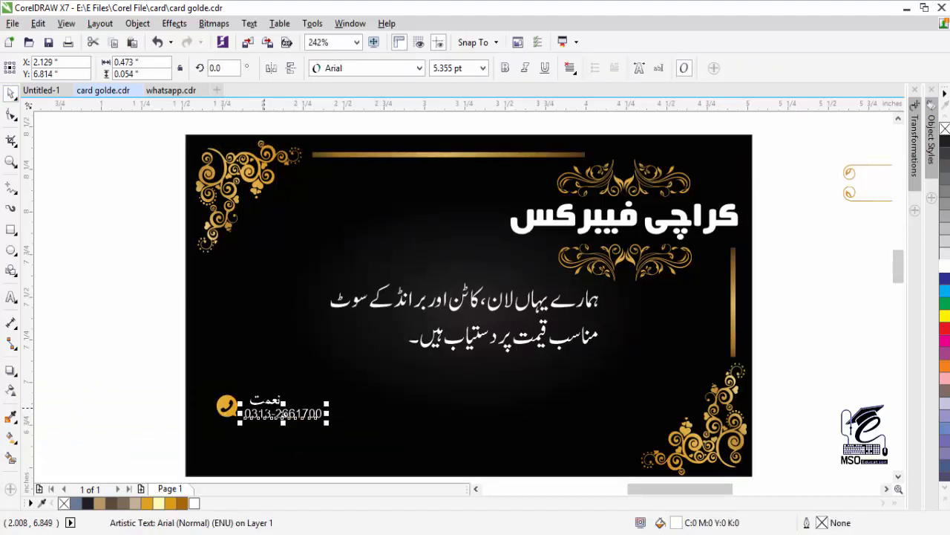
pyautogui.click(110, 339)
pyautogui.click(276, 410)
pyautogui.click(227, 406)
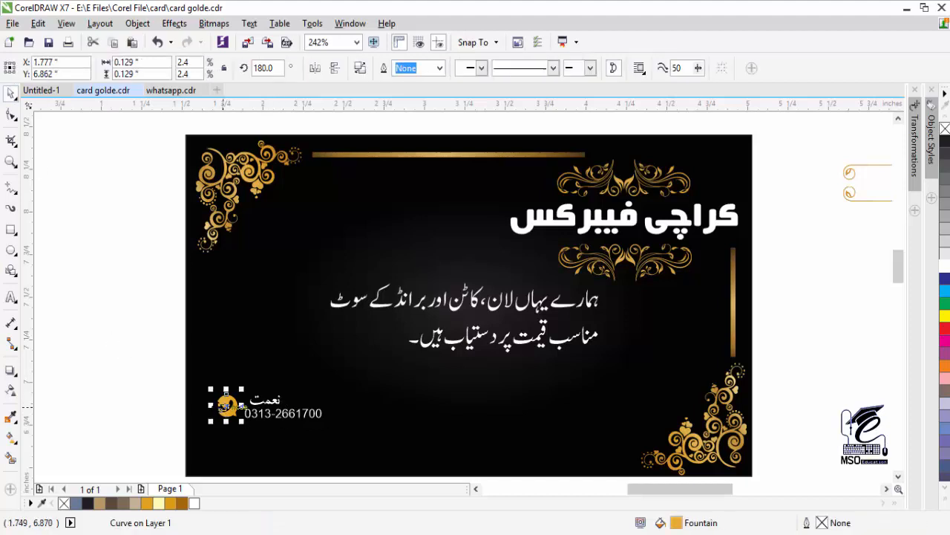
# - Drag a fountain fill across the phone icon and make its node light yellow
pyautogui.click(10, 439)
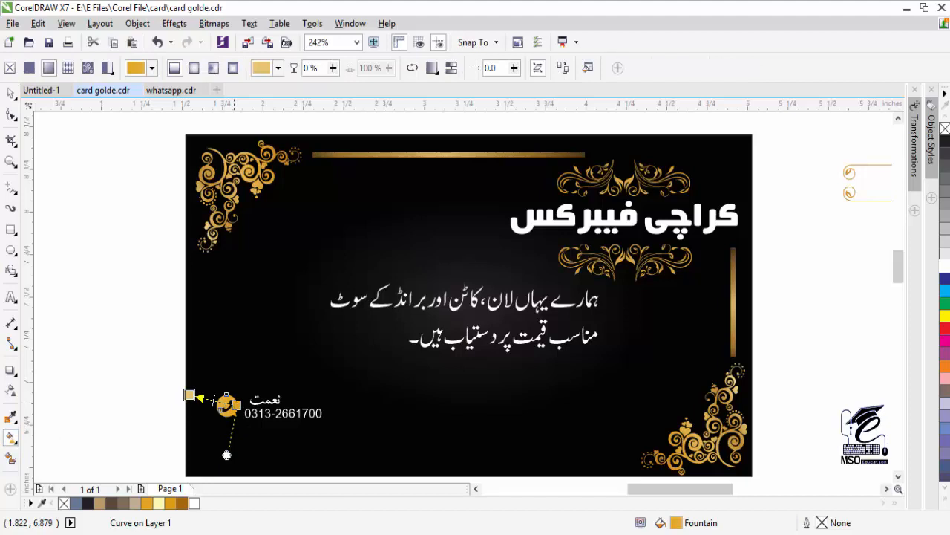
pyautogui.moveTo(226, 454); pyautogui.dragTo(204, 321)
pyautogui.moveTo(190, 395); pyautogui.dragTo(215, 408)
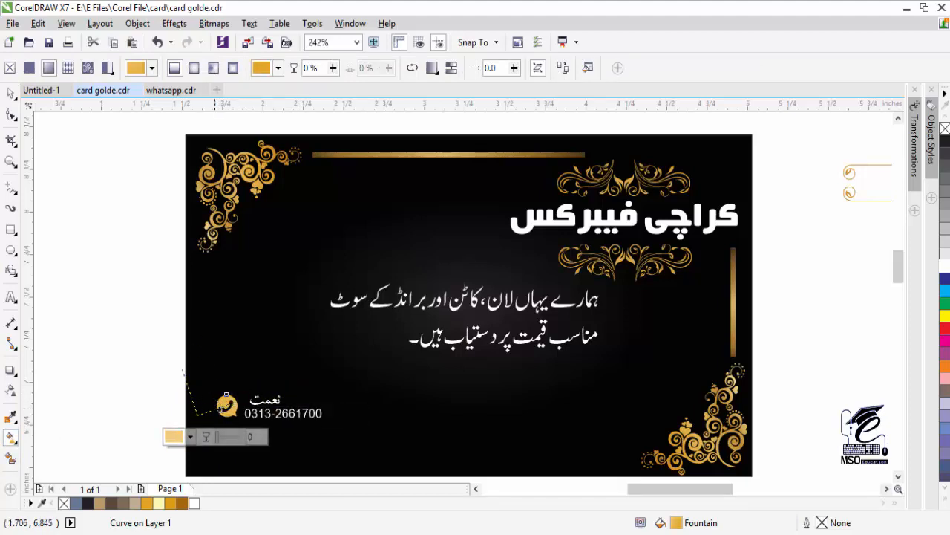
pyautogui.click(190, 436)
pyautogui.click(235, 293)
pyautogui.click(201, 333)
pyautogui.click(191, 323)
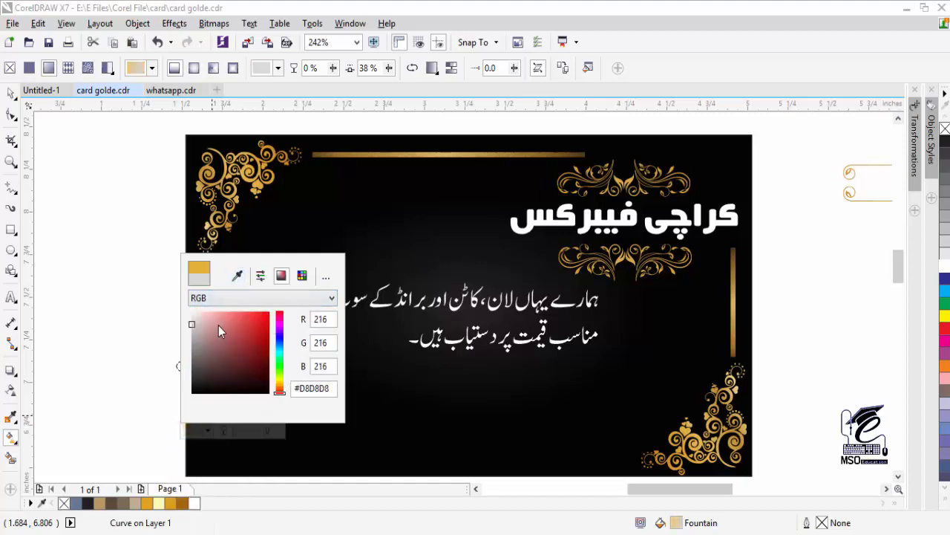
pyautogui.click(238, 275)
pyautogui.click(158, 503)
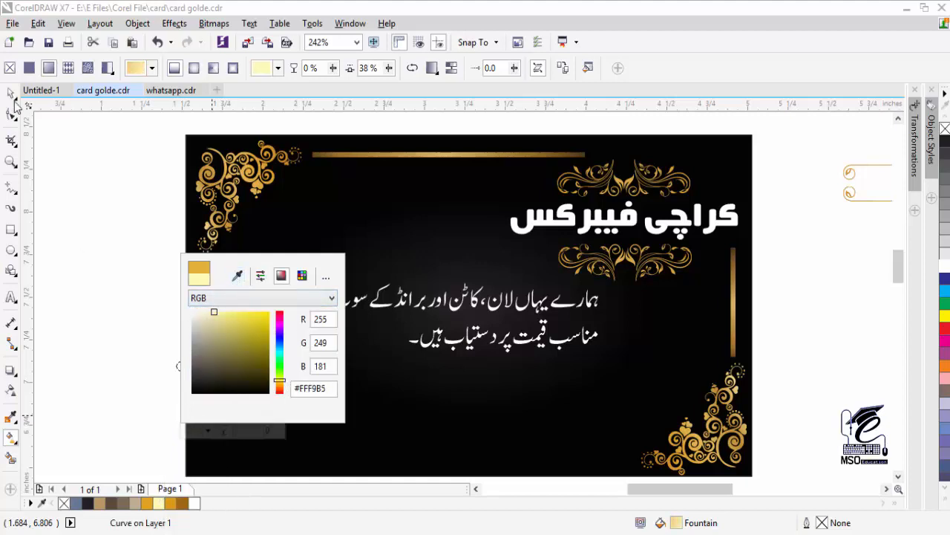
pyautogui.click(210, 298)
pyautogui.click(210, 312)
pyautogui.click(211, 405)
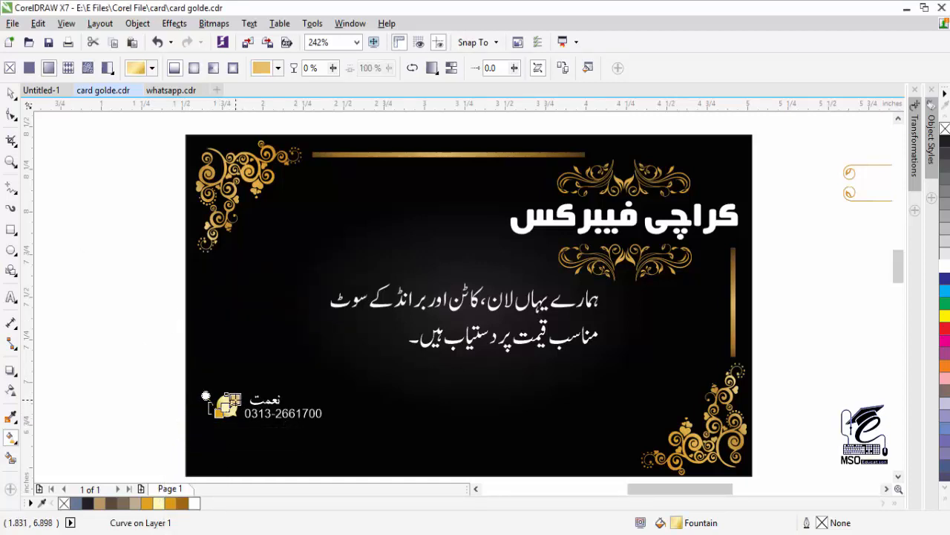
# - Zoom in on the phone icon and angle the gradient diagonally across it
pyautogui.press('space')
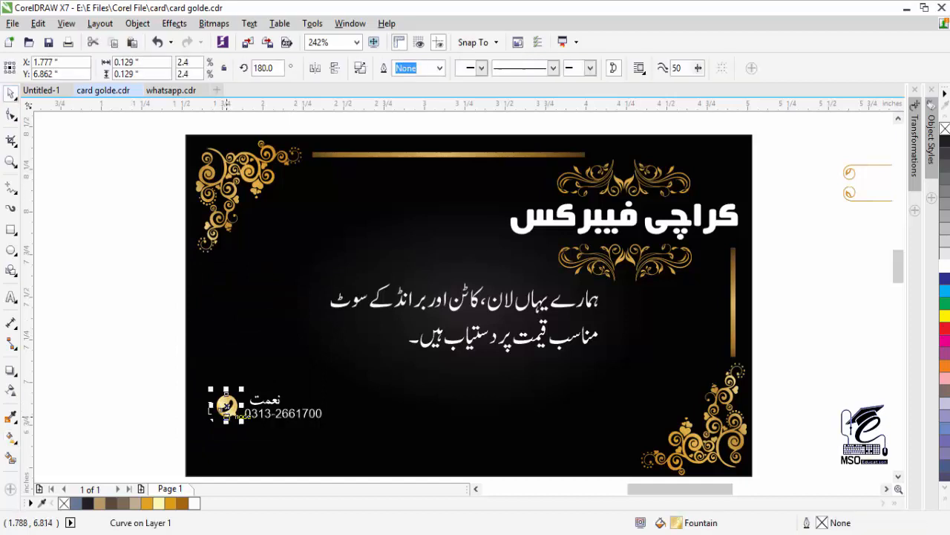
pyautogui.click(11, 163)
pyautogui.moveTo(187, 385); pyautogui.dragTo(278, 430)
pyautogui.press('space')
pyautogui.click(11, 436)
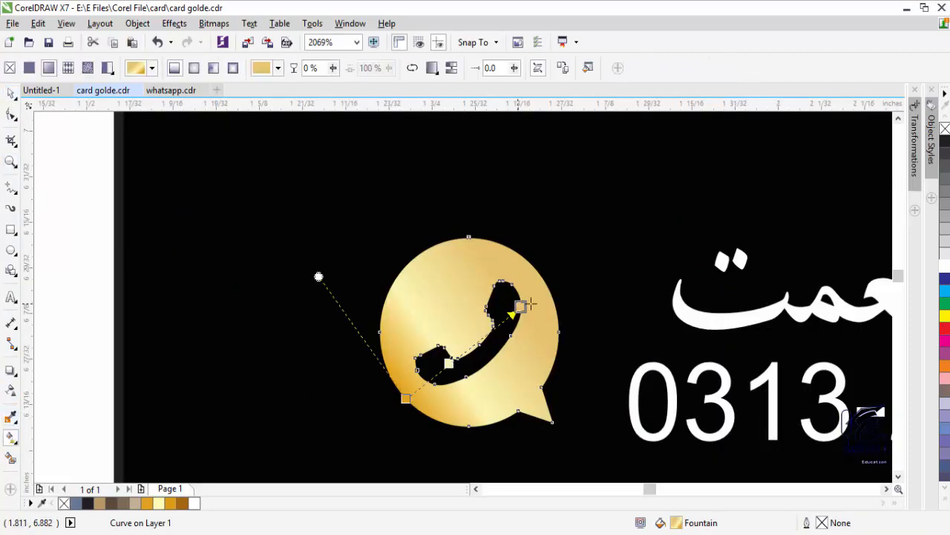
pyautogui.moveTo(522, 304); pyautogui.dragTo(607, 329)
pyautogui.moveTo(405, 398); pyautogui.dragTo(329, 329)
pyautogui.moveTo(607, 329); pyautogui.dragTo(558, 332)
pyautogui.moveTo(329, 329); pyautogui.dragTo(368, 396)
pyautogui.moveTo(558, 332); pyautogui.dragTo(545, 307)
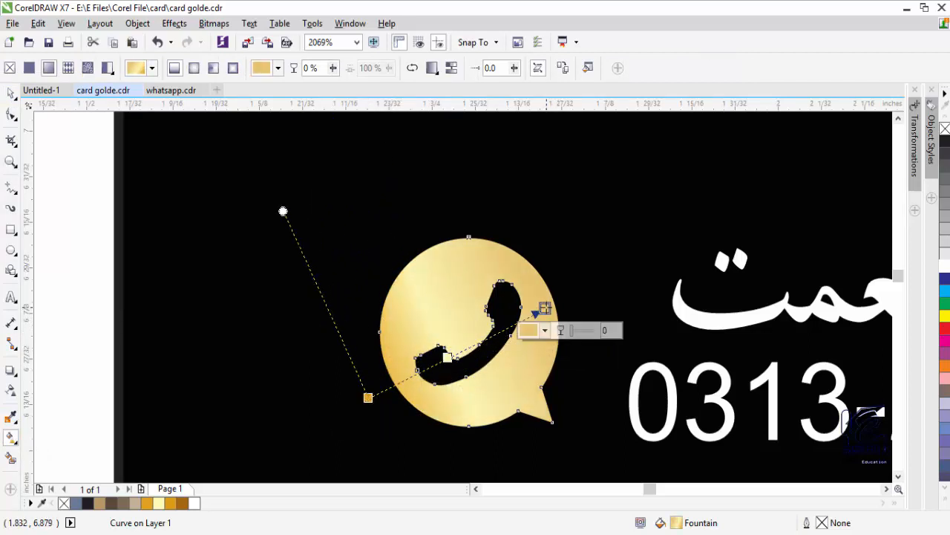
# - Make the gradient's end node darker gold and the repositioned middle node deep gold
pyautogui.click(545, 330)
pyautogui.click(574, 361)
pyautogui.click(171, 503)
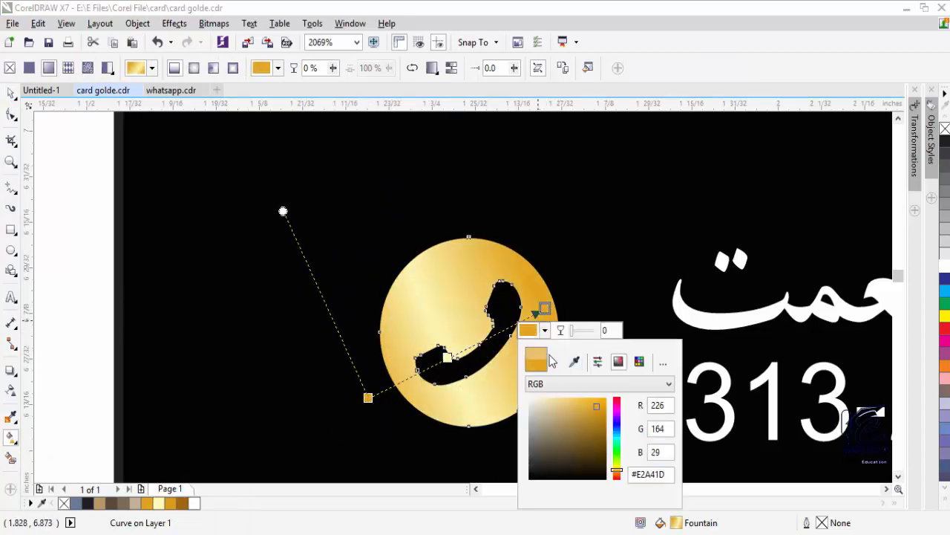
pyautogui.click(472, 347)
pyautogui.moveTo(448, 357)
pyautogui.mouseDown()
pyautogui.moveTo(500, 342)
pyautogui.moveTo(462, 349)
pyautogui.mouseUp()
pyautogui.click(450, 372)
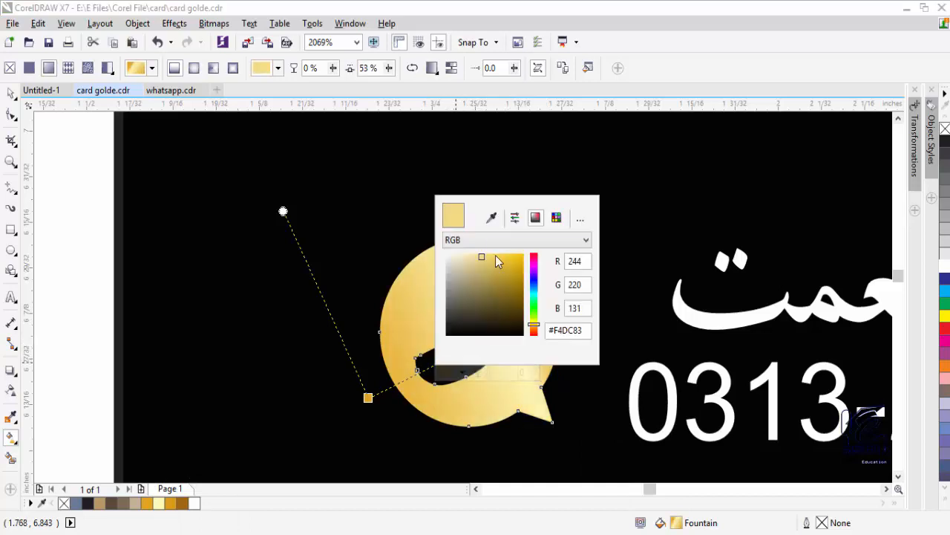
pyautogui.click(492, 216)
pyautogui.click(149, 503)
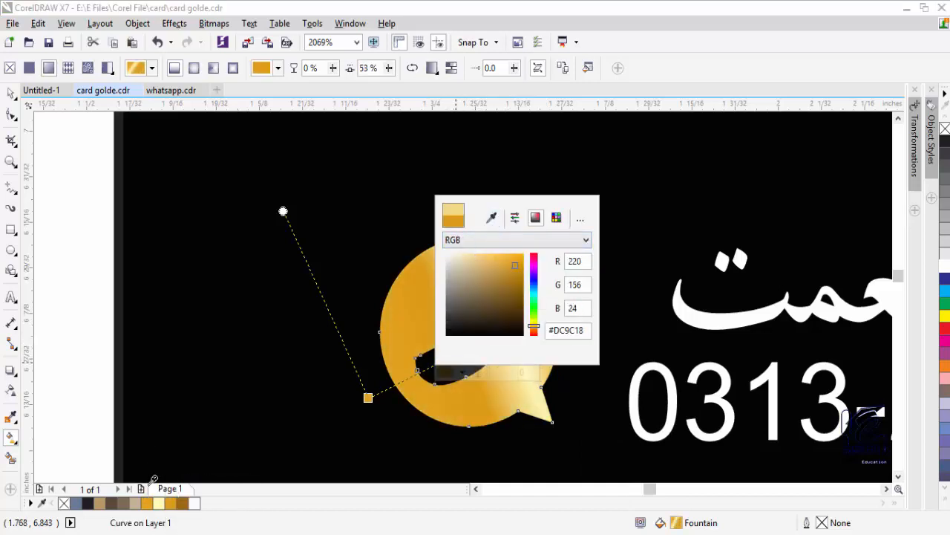
pyautogui.click(475, 242)
# - Make the gradient's start node dark bronze and preview the icon's fill
pyautogui.click(469, 254)
pyautogui.click(425, 377)
pyautogui.click(369, 398)
pyautogui.click(353, 420)
pyautogui.click(398, 265)
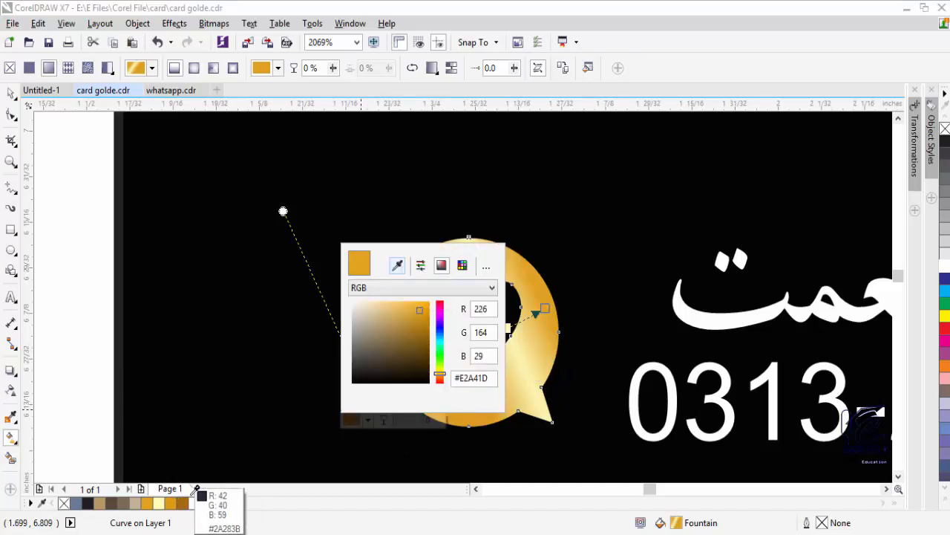
pyautogui.click(182, 503)
pyautogui.click(399, 288)
pyautogui.click(392, 300)
pyautogui.click(353, 419)
pyautogui.click(11, 94)
pyautogui.click(449, 364)
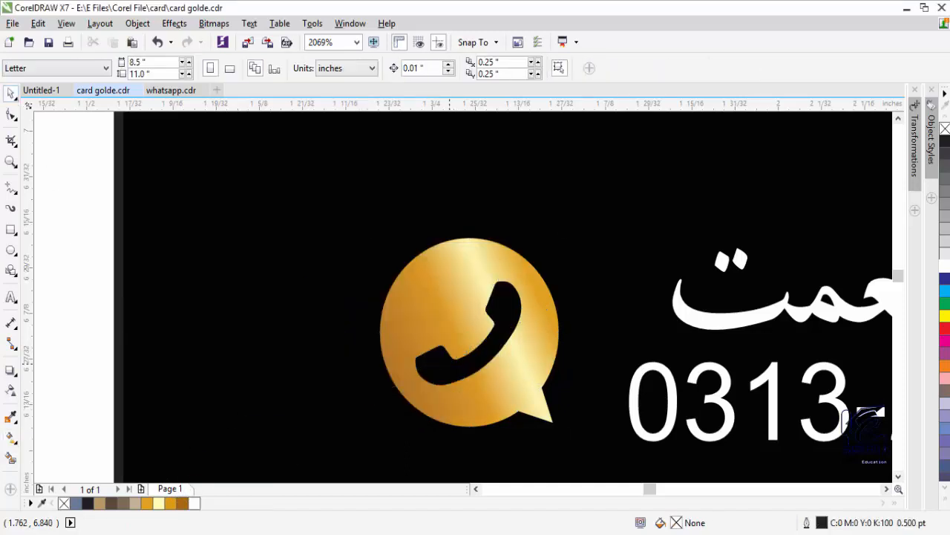
pyautogui.click(423, 337)
# - Adjust the gradient's endpoints and node positions, and make a middle node more orange-yellow
pyautogui.click(10, 438)
pyautogui.moveTo(542, 311); pyautogui.dragTo(579, 314)
pyautogui.moveTo(368, 397); pyautogui.dragTo(339, 412)
pyautogui.moveTo(467, 361); pyautogui.dragTo(442, 369)
pyautogui.moveTo(526, 333); pyautogui.dragTo(493, 349)
pyautogui.moveTo(579, 314); pyautogui.dragTo(555, 315)
pyautogui.click(435, 366)
pyautogui.click(464, 377)
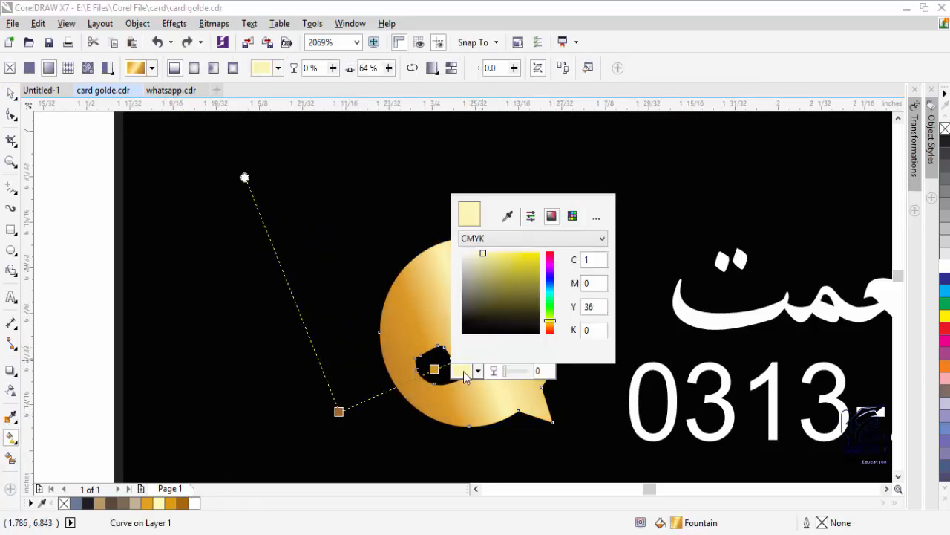
pyautogui.click(550, 324)
pyautogui.click(491, 256)
pyautogui.click(453, 398)
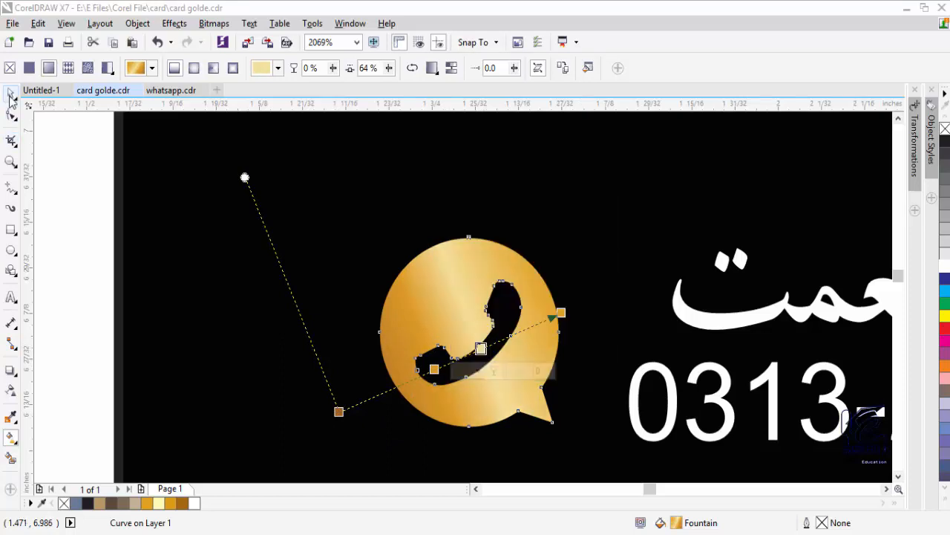
# - Fit the whole card in view, then zoom in on the phone number
pyautogui.click(10, 96)
pyautogui.click(542, 349)
pyautogui.doubleClick(10, 162)
pyautogui.click(279, 418)
pyautogui.click(512, 275)
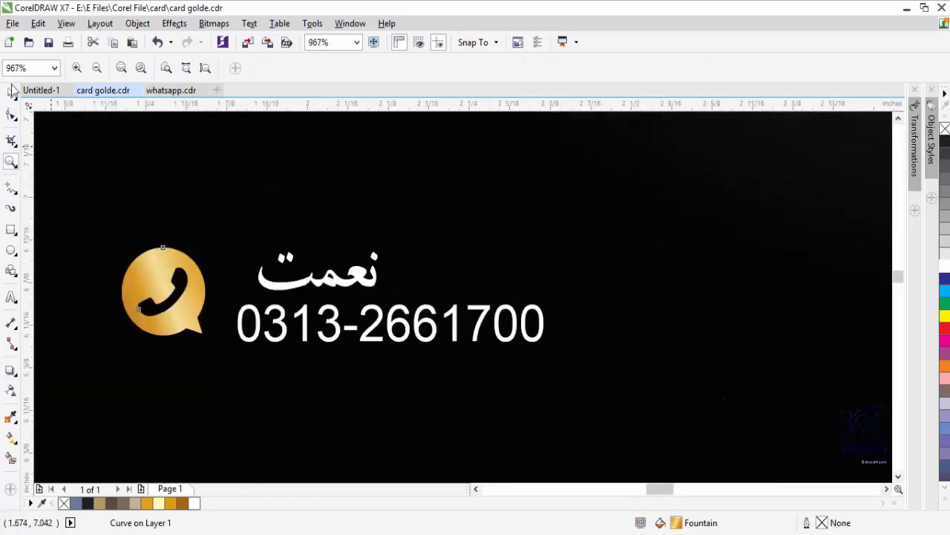
# - Lay a fountain fill across the phone number, starting with the icon's gold
pyautogui.click(12, 91)
pyautogui.click(245, 327)
pyautogui.click(11, 390)
pyautogui.click(10, 419)
pyautogui.click(11, 437)
pyautogui.moveTo(238, 324); pyautogui.dragTo(509, 337)
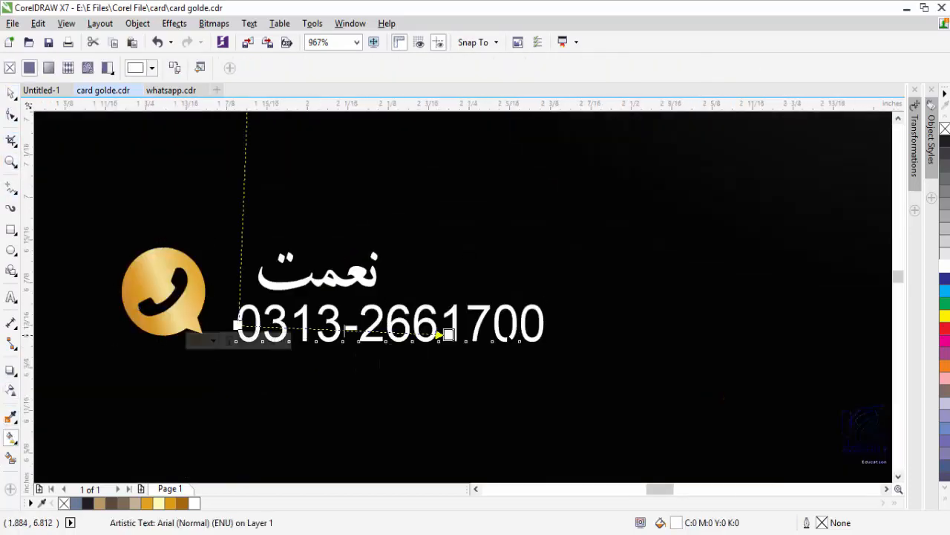
pyautogui.moveTo(448, 335); pyautogui.dragTo(576, 324)
pyautogui.click(237, 324)
pyautogui.click(212, 346)
pyautogui.click(242, 379)
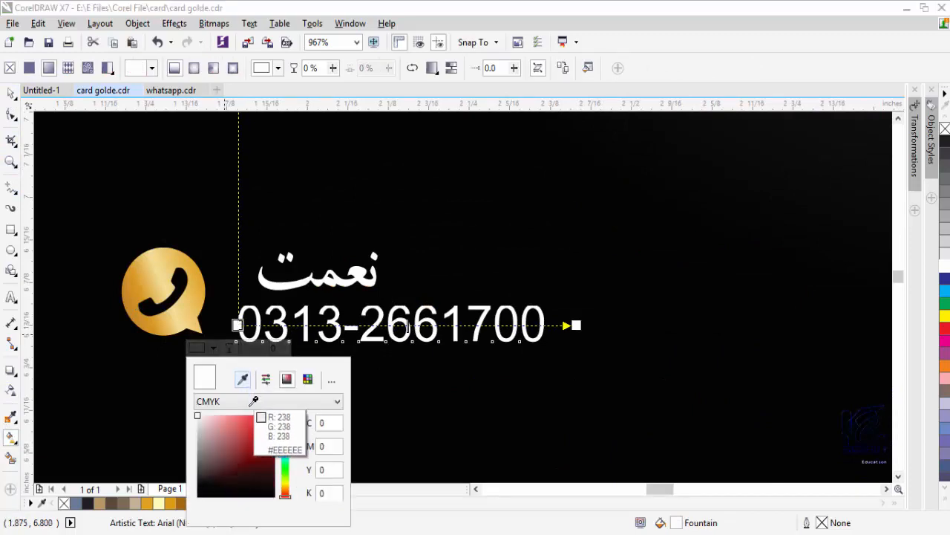
pyautogui.click(148, 327)
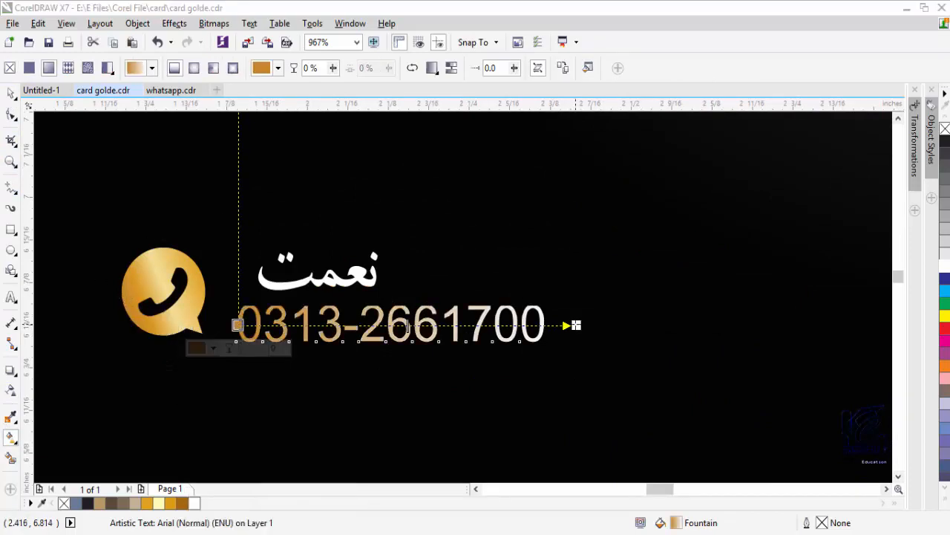
# - Set the gradient's end node to brown and add a light yellow middle node
pyautogui.click(576, 325)
pyautogui.click(552, 348)
pyautogui.click(581, 378)
pyautogui.click(183, 504)
pyautogui.click(553, 400)
pyautogui.click(551, 427)
pyautogui.click(390, 325)
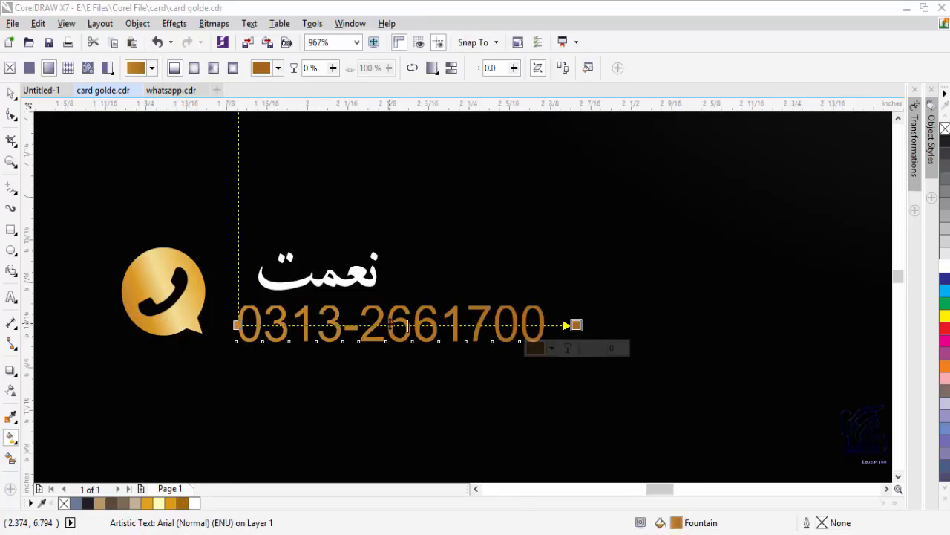
pyautogui.doubleClick(390, 324)
pyautogui.click(365, 347)
pyautogui.click(394, 379)
pyautogui.click(159, 503)
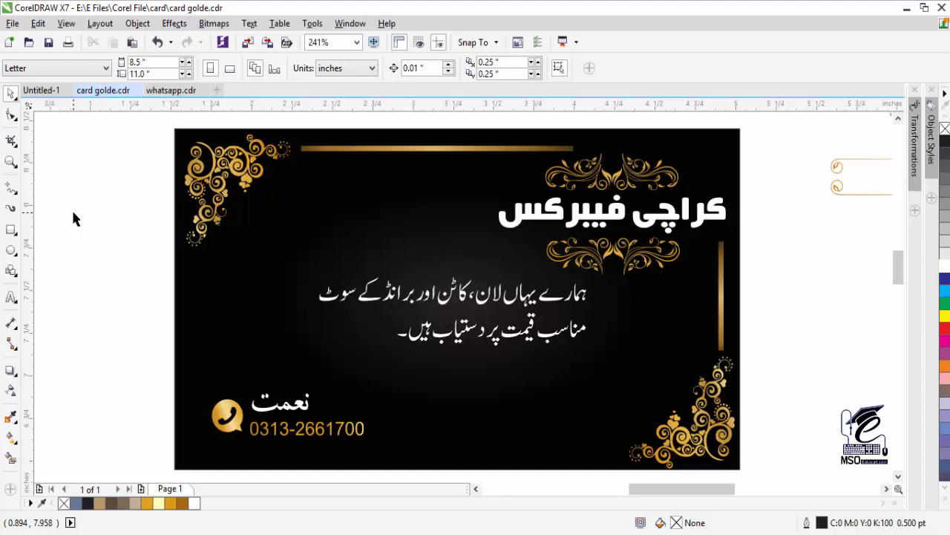
pyautogui.click(466, 532)
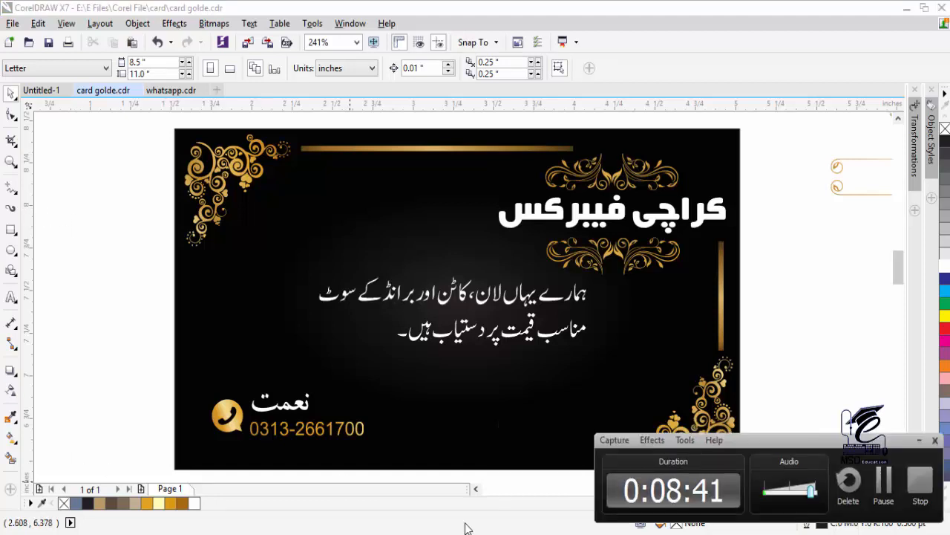